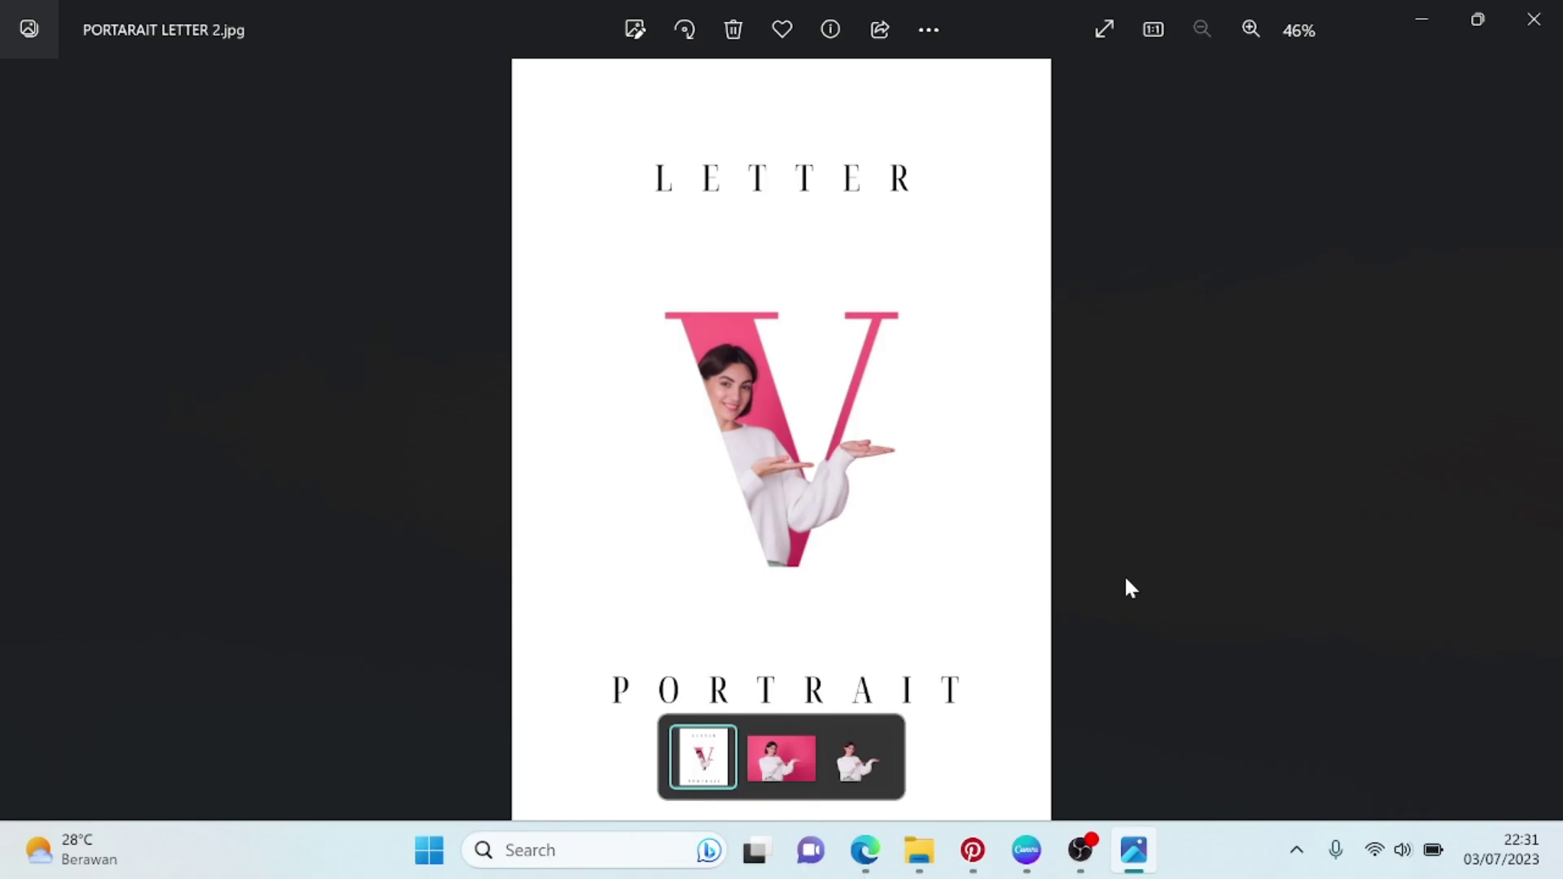
Step through the photos and stop on woman-casual-white-sweater-red-wall.jpg, the woman against the pink wall
{"action": "key", "text": "Right"}
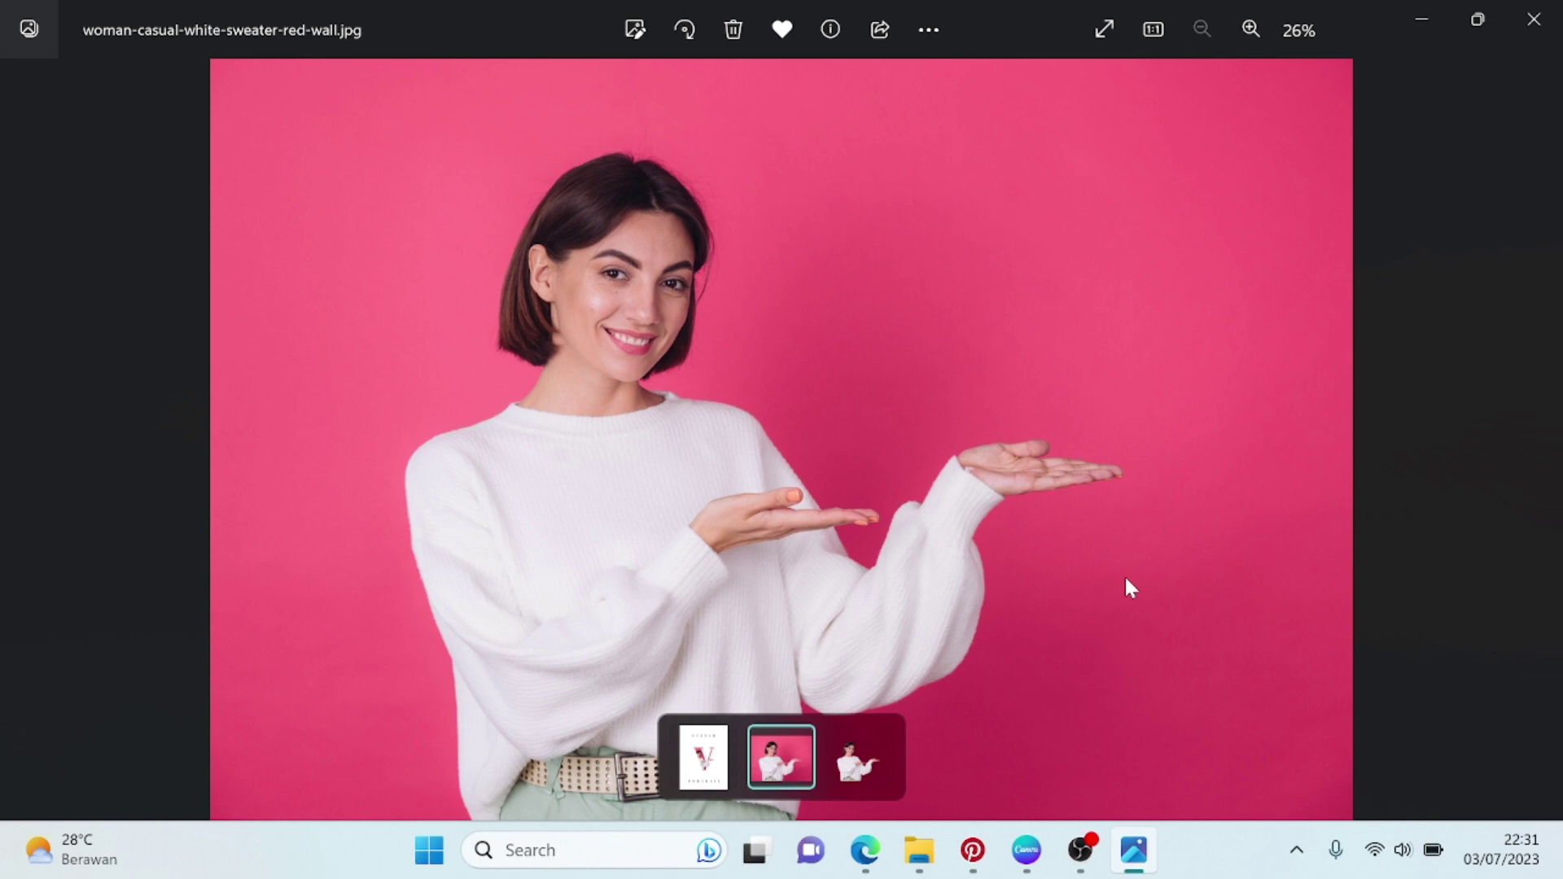
{"action": "key", "text": "Right"}
{"action": "key", "text": "Left"}
{"action": "key", "text": "Right"}
{"action": "key", "text": "Left"}
Bring the Canva design with the woman's pink-background photo back to the front
{"action": "left_click", "coordinate": [1026, 850]}
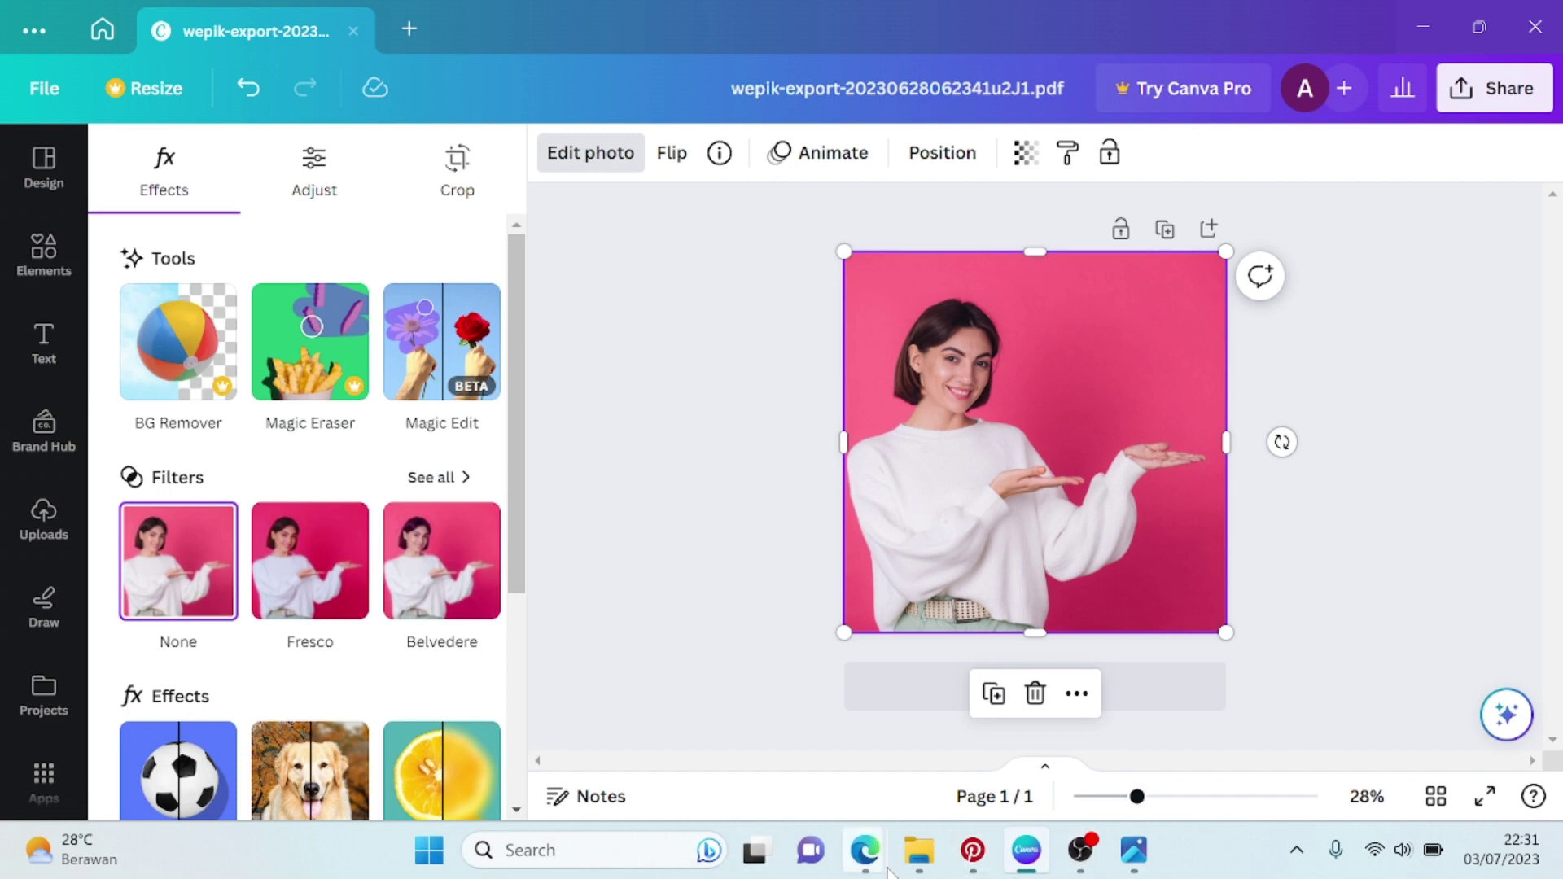
Search the web for 'cutout pro' from a new Edge tab
{"action": "mouse_move", "coordinate": [864, 850]}
{"action": "left_click", "coordinate": [985, 724]}
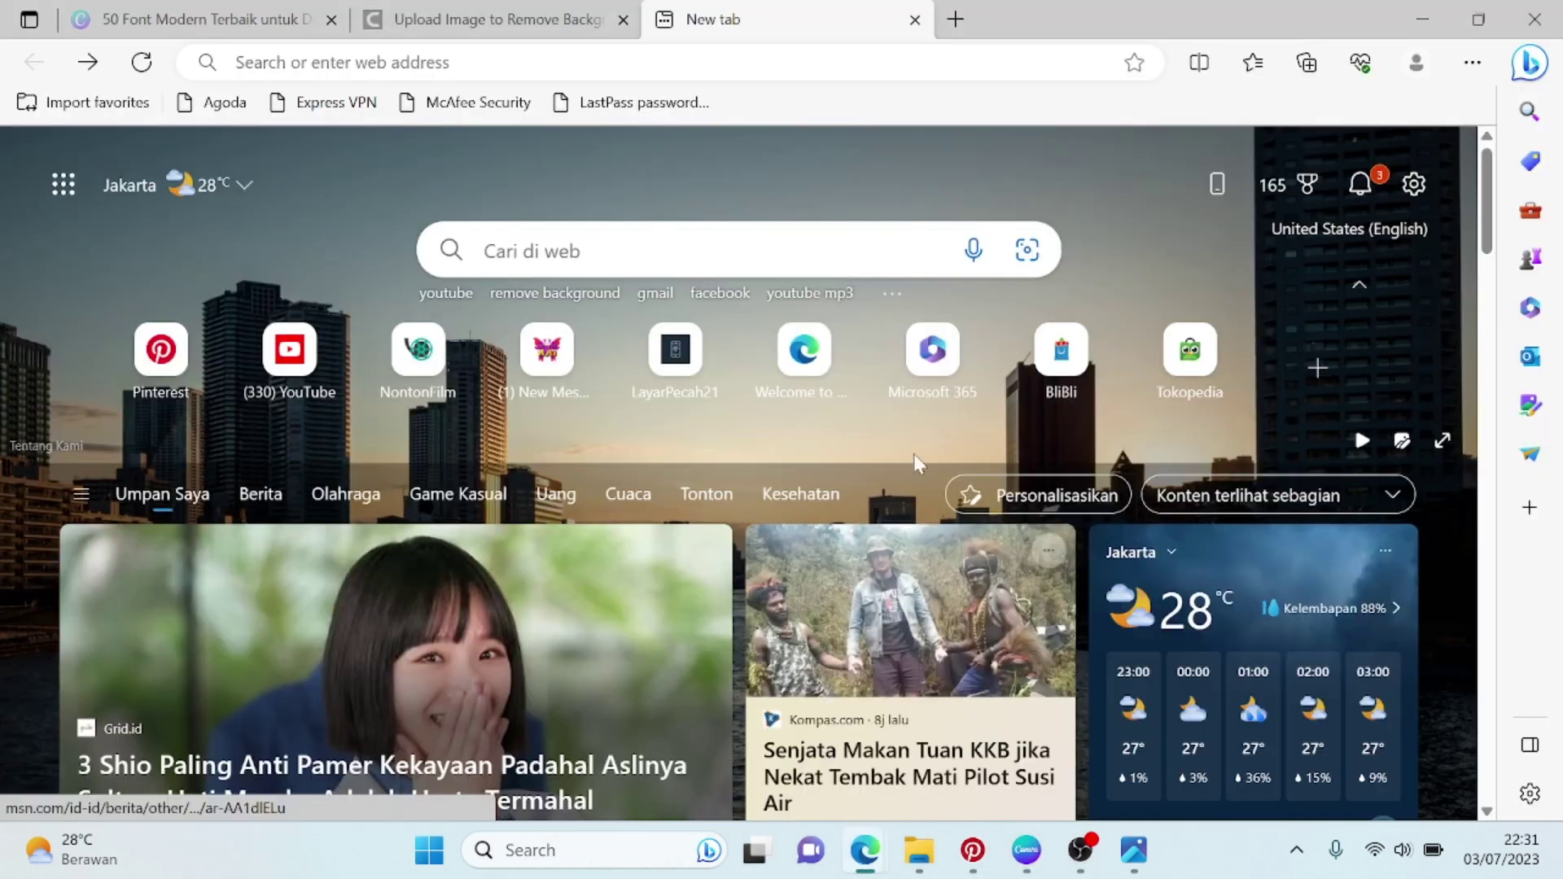
{"action": "left_click", "coordinate": [562, 251]}
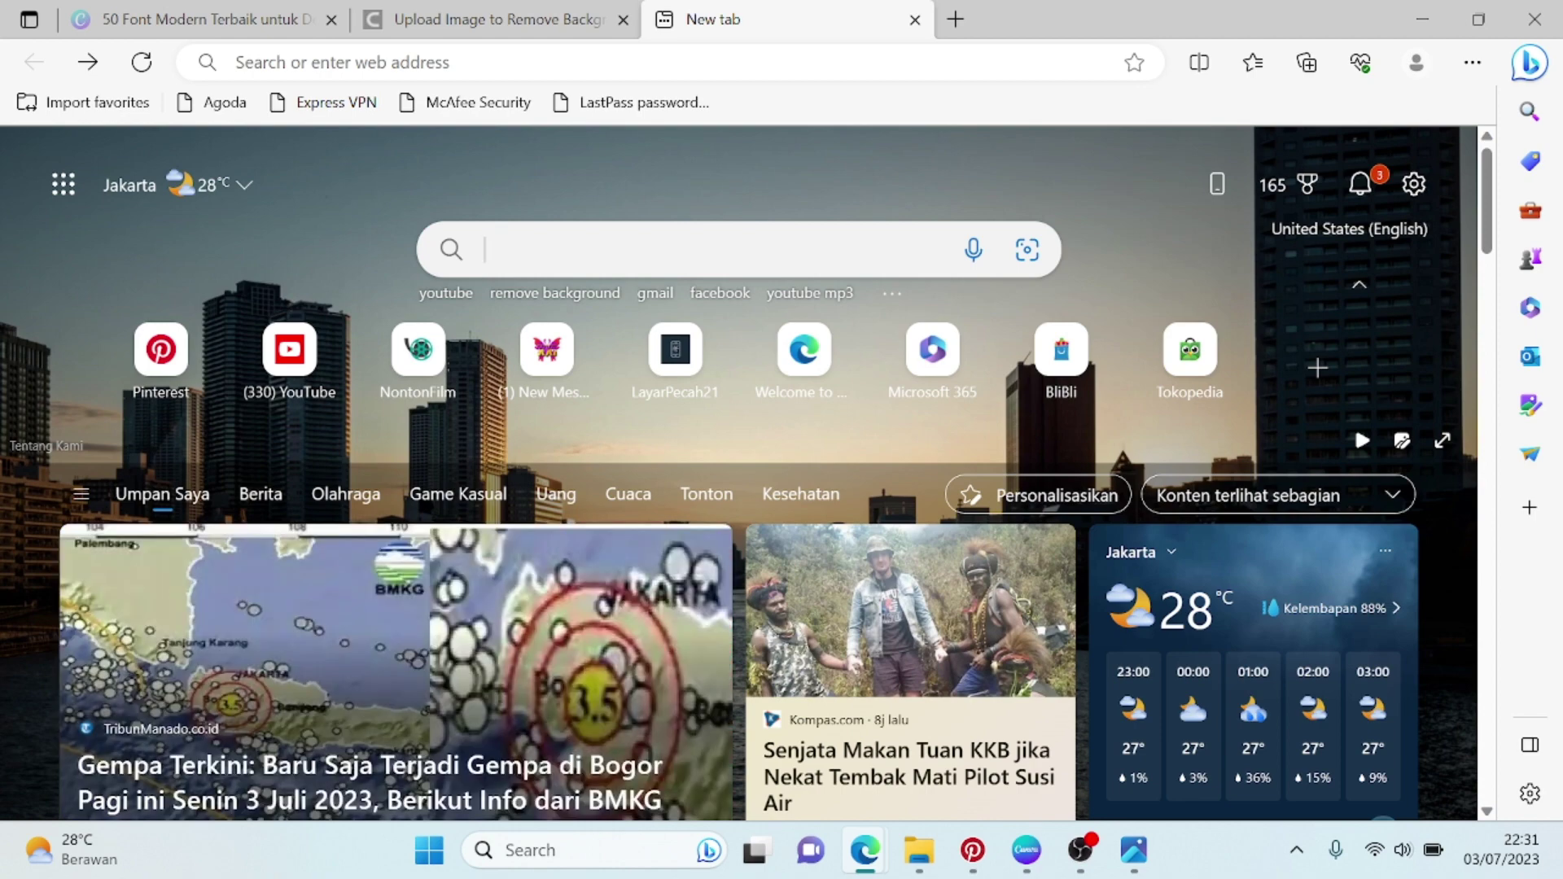
{"action": "type", "text": "cuto"}
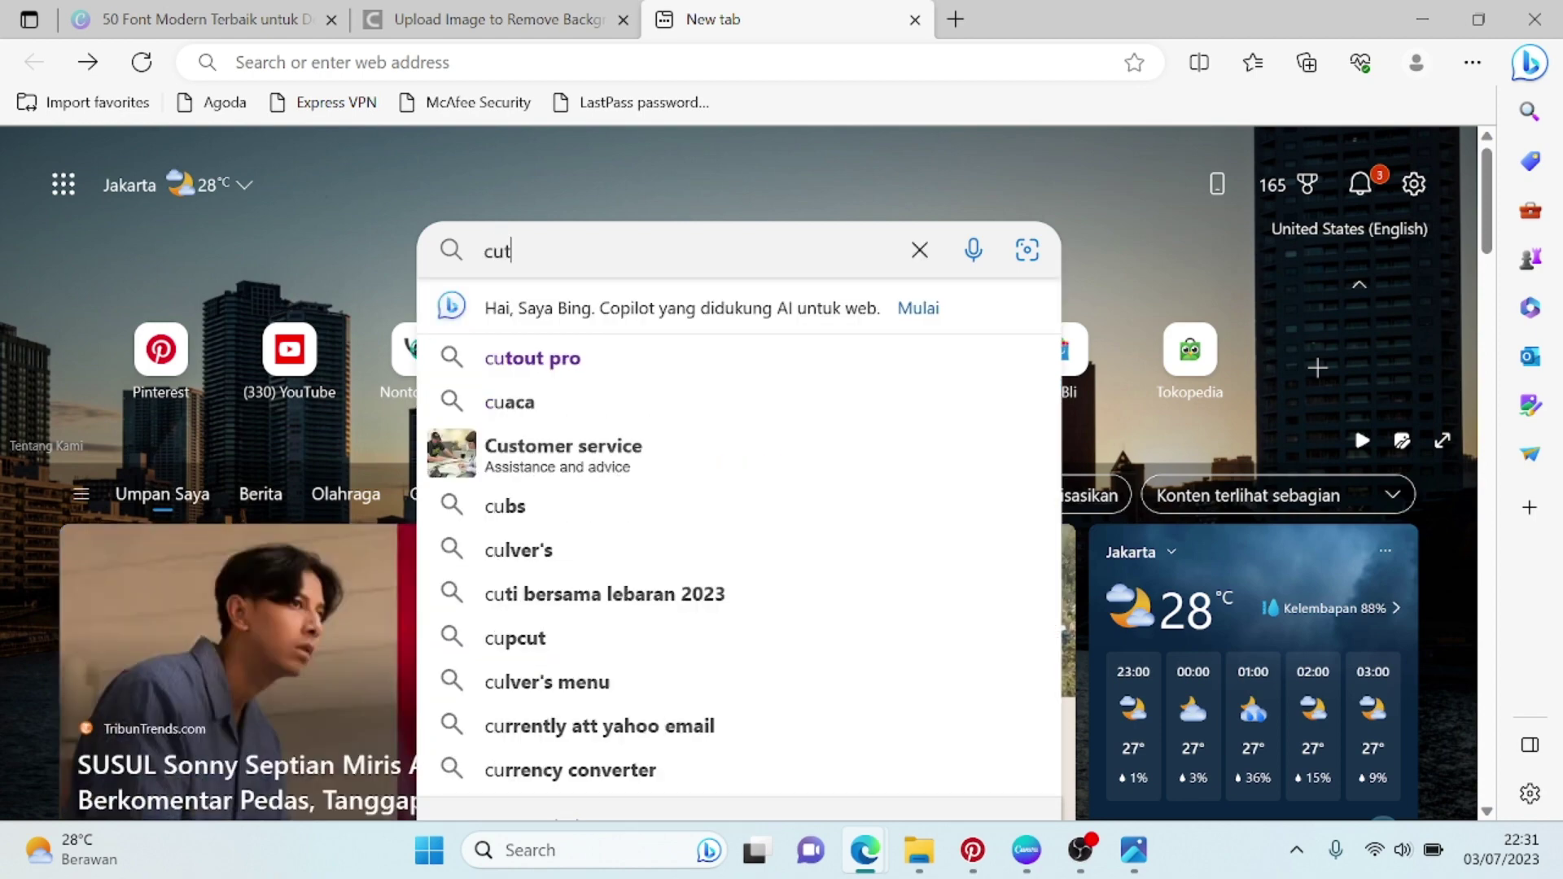
{"action": "type", "text": "ut"}
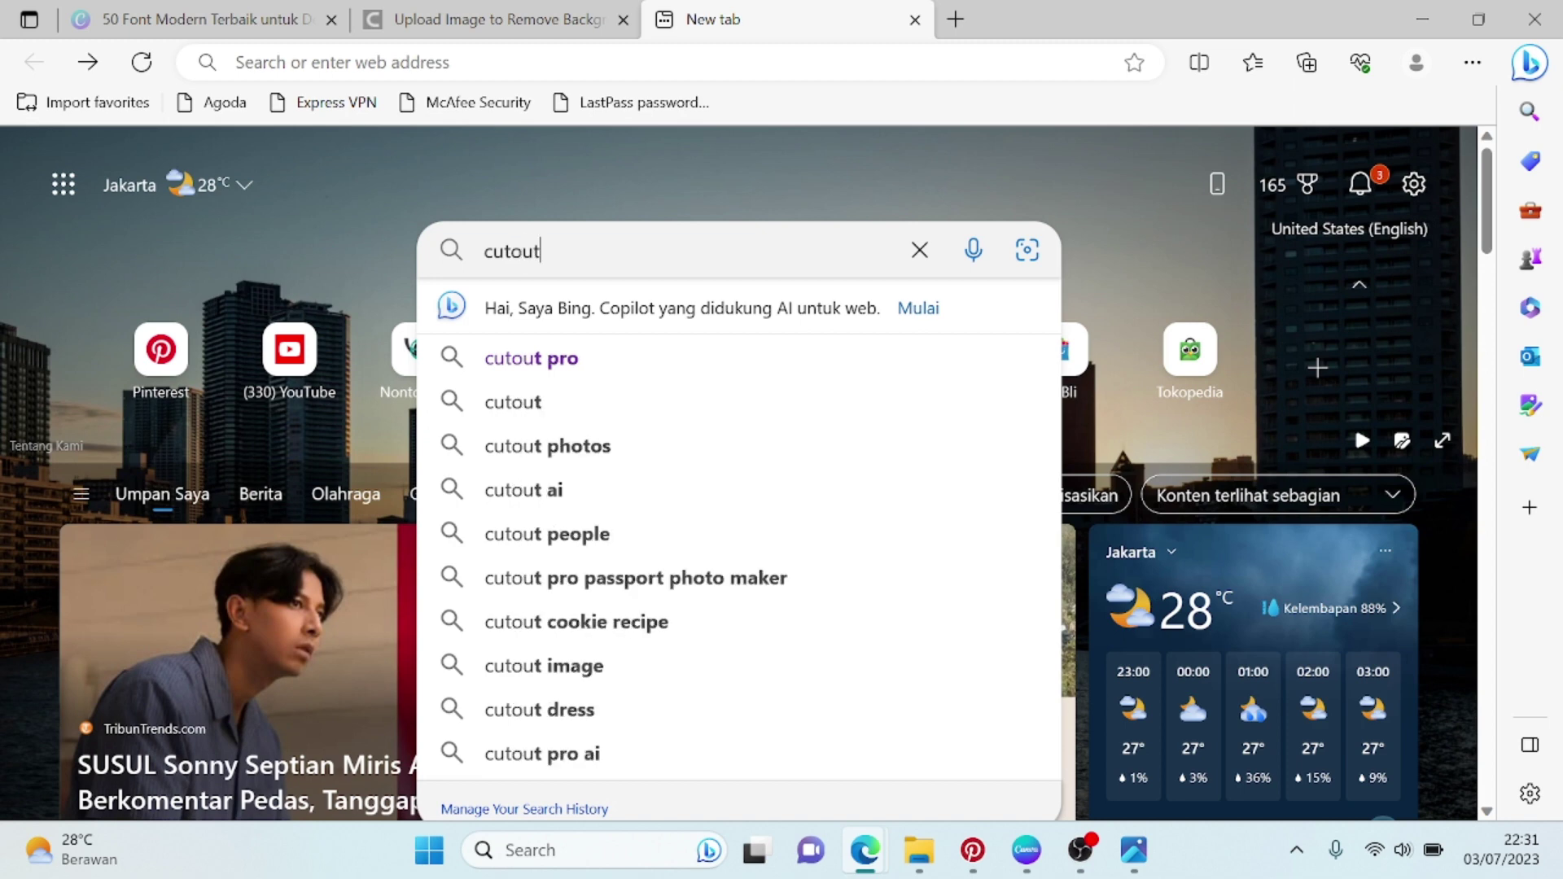
{"action": "type", "text": "pro"}
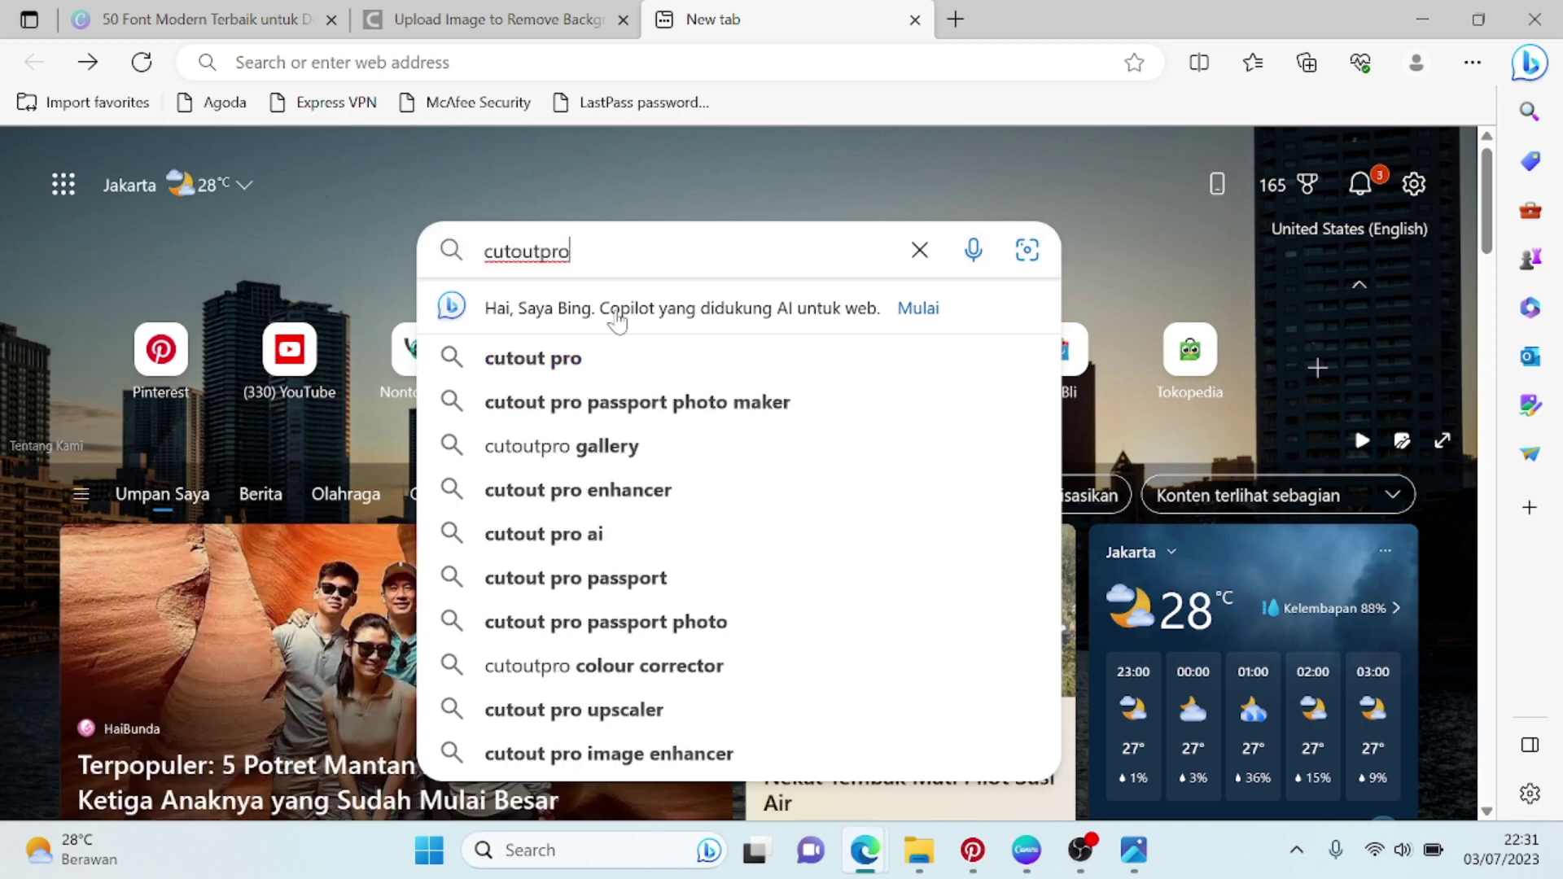
{"action": "left_click", "coordinate": [579, 360]}
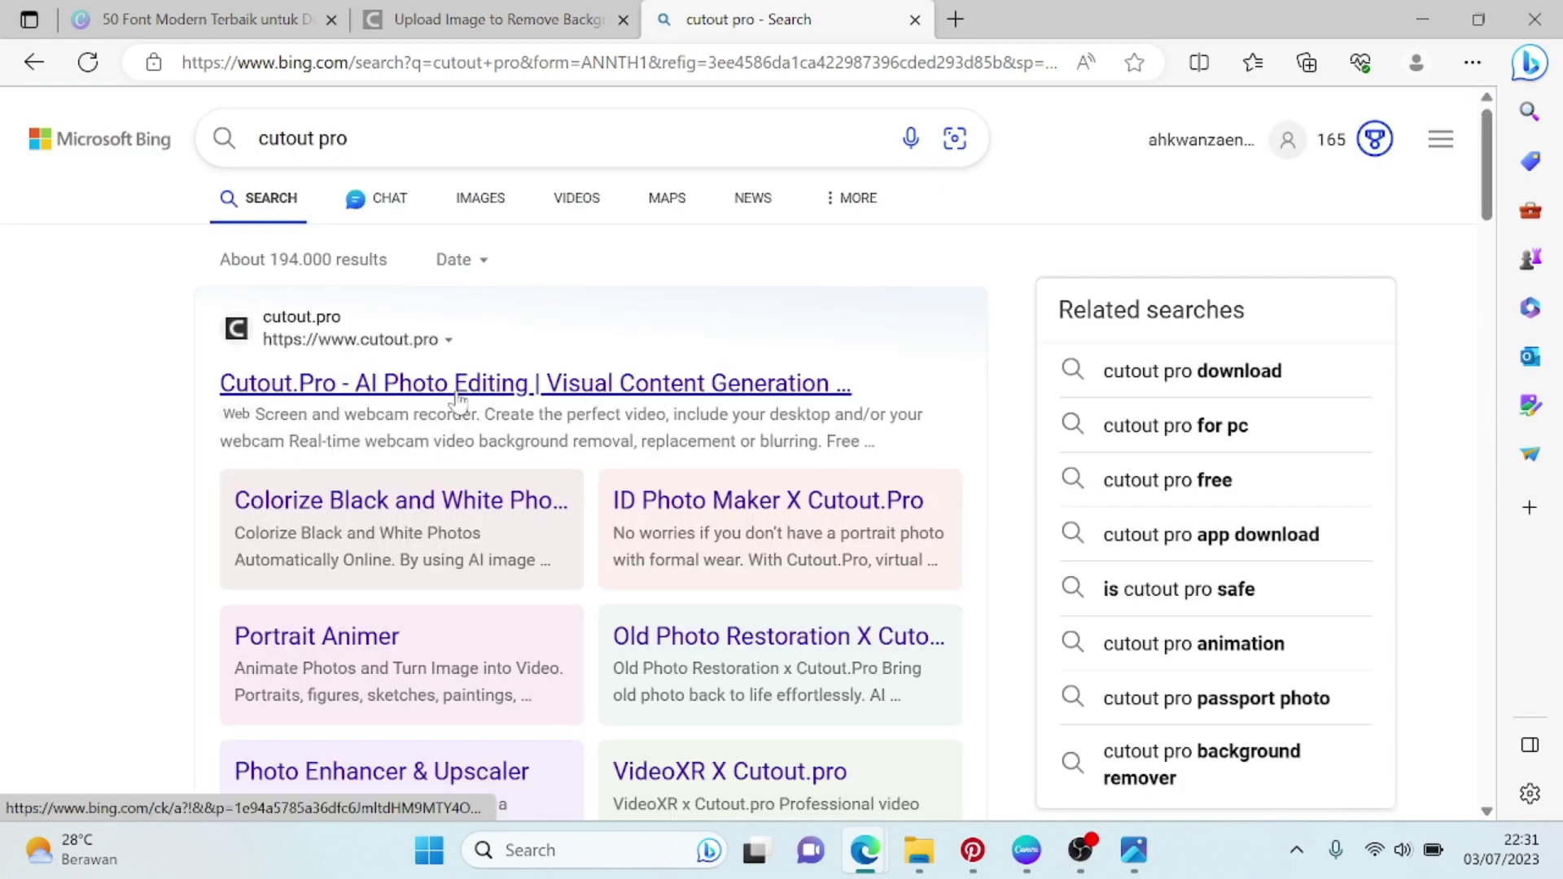
Open the Cutout.Pro website and scroll down to its Featured AI Tools
{"action": "left_click", "coordinate": [430, 387]}
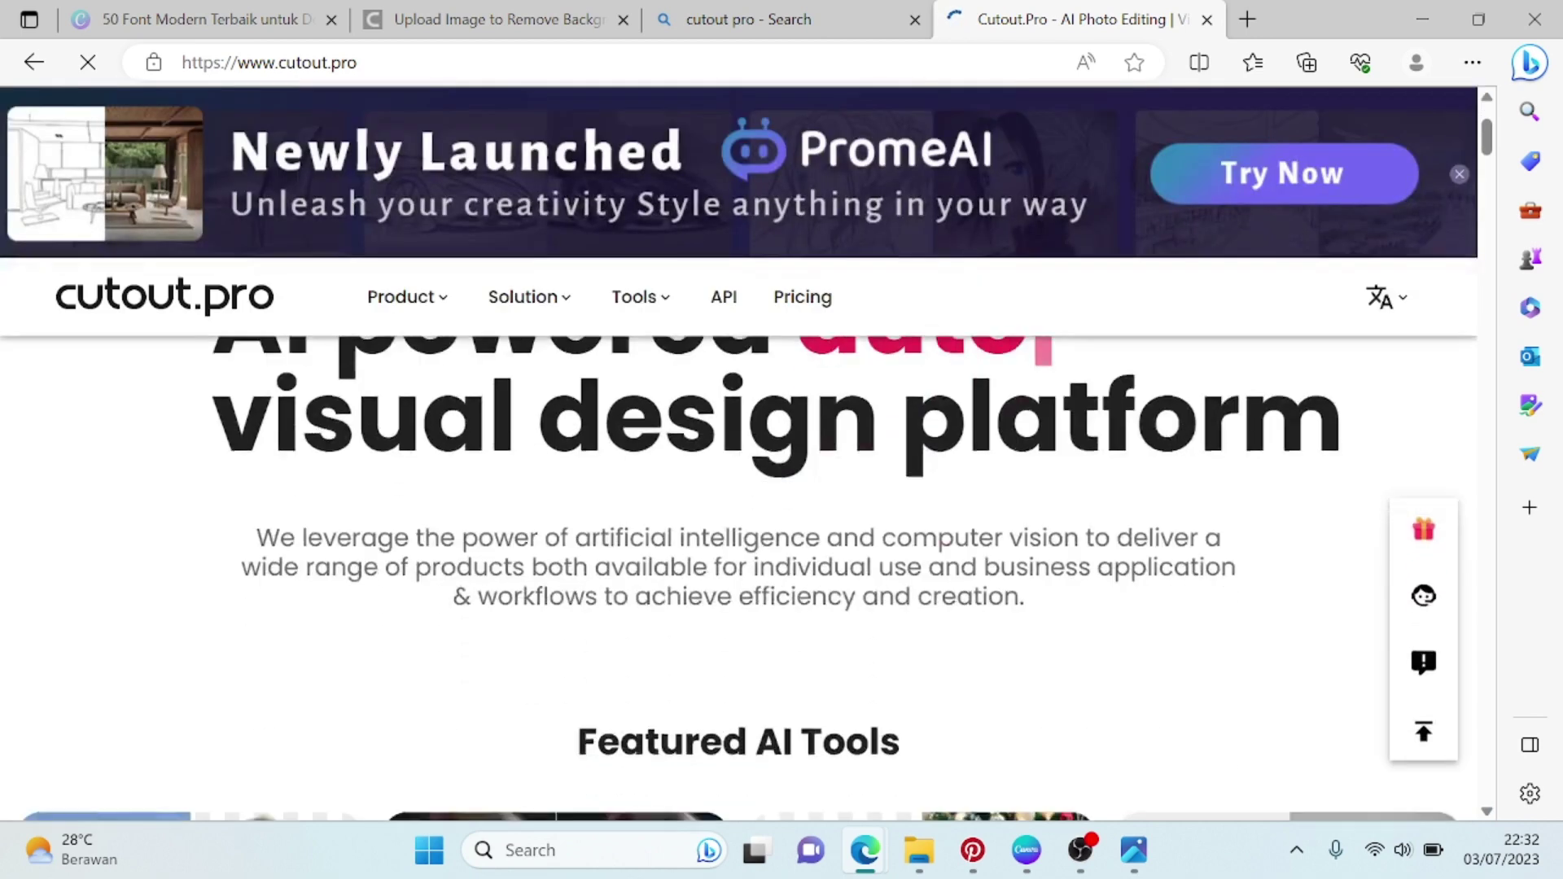
{"action": "scroll", "coordinate": [518, 402], "scroll_direction": "down", "scroll_amount": 2}
{"action": "scroll", "coordinate": [497, 423], "scroll_direction": "down", "scroll_amount": 1}
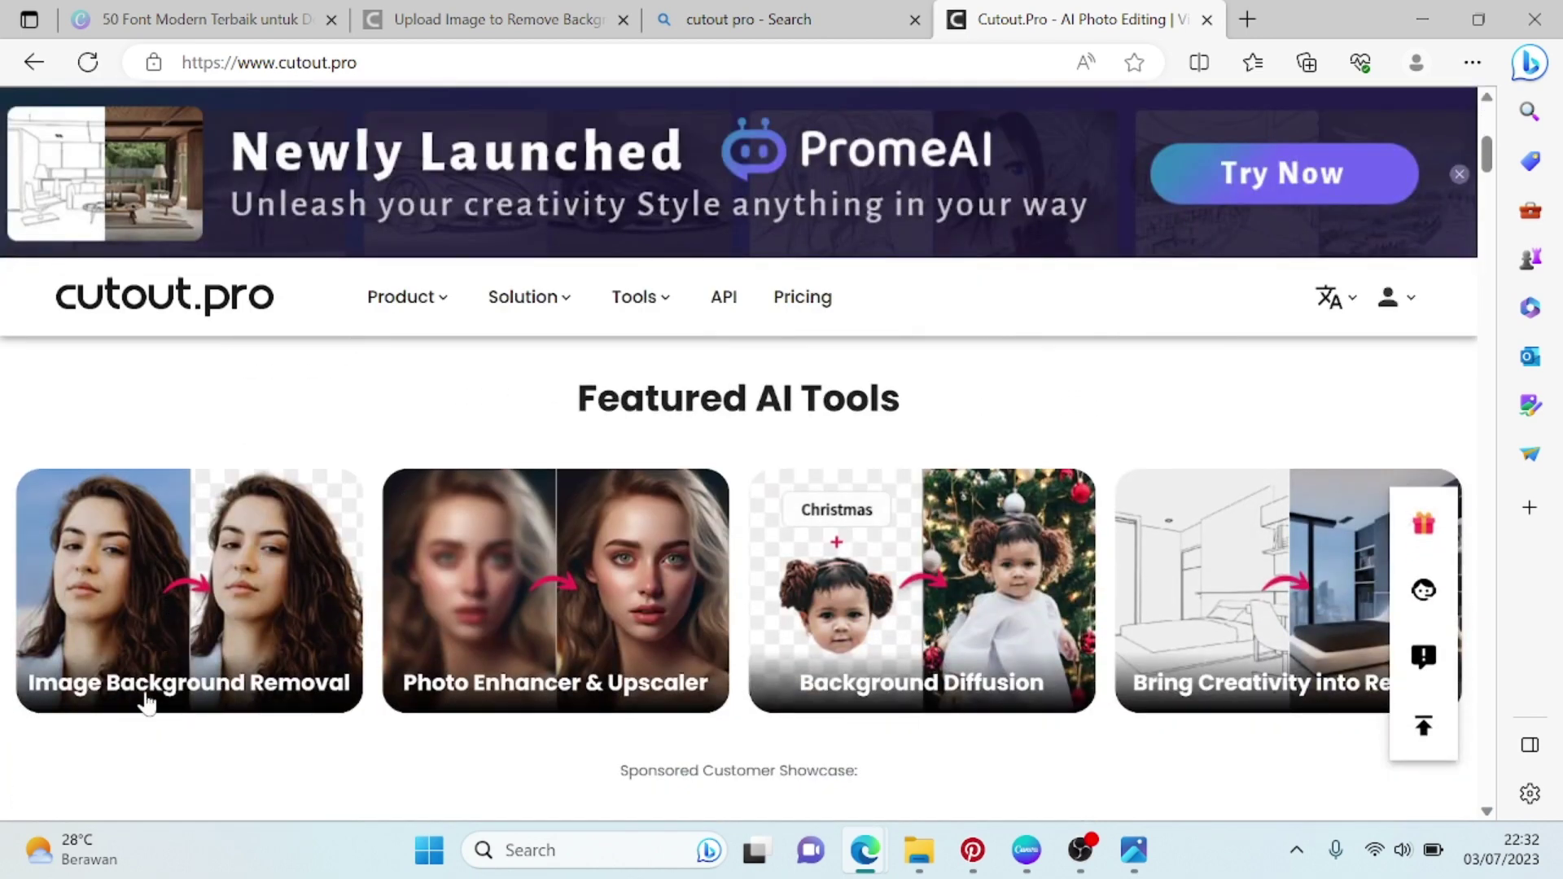
Open Cutout.Pro's Image Background Removal tool and start an image upload
{"action": "left_click", "coordinate": [192, 619]}
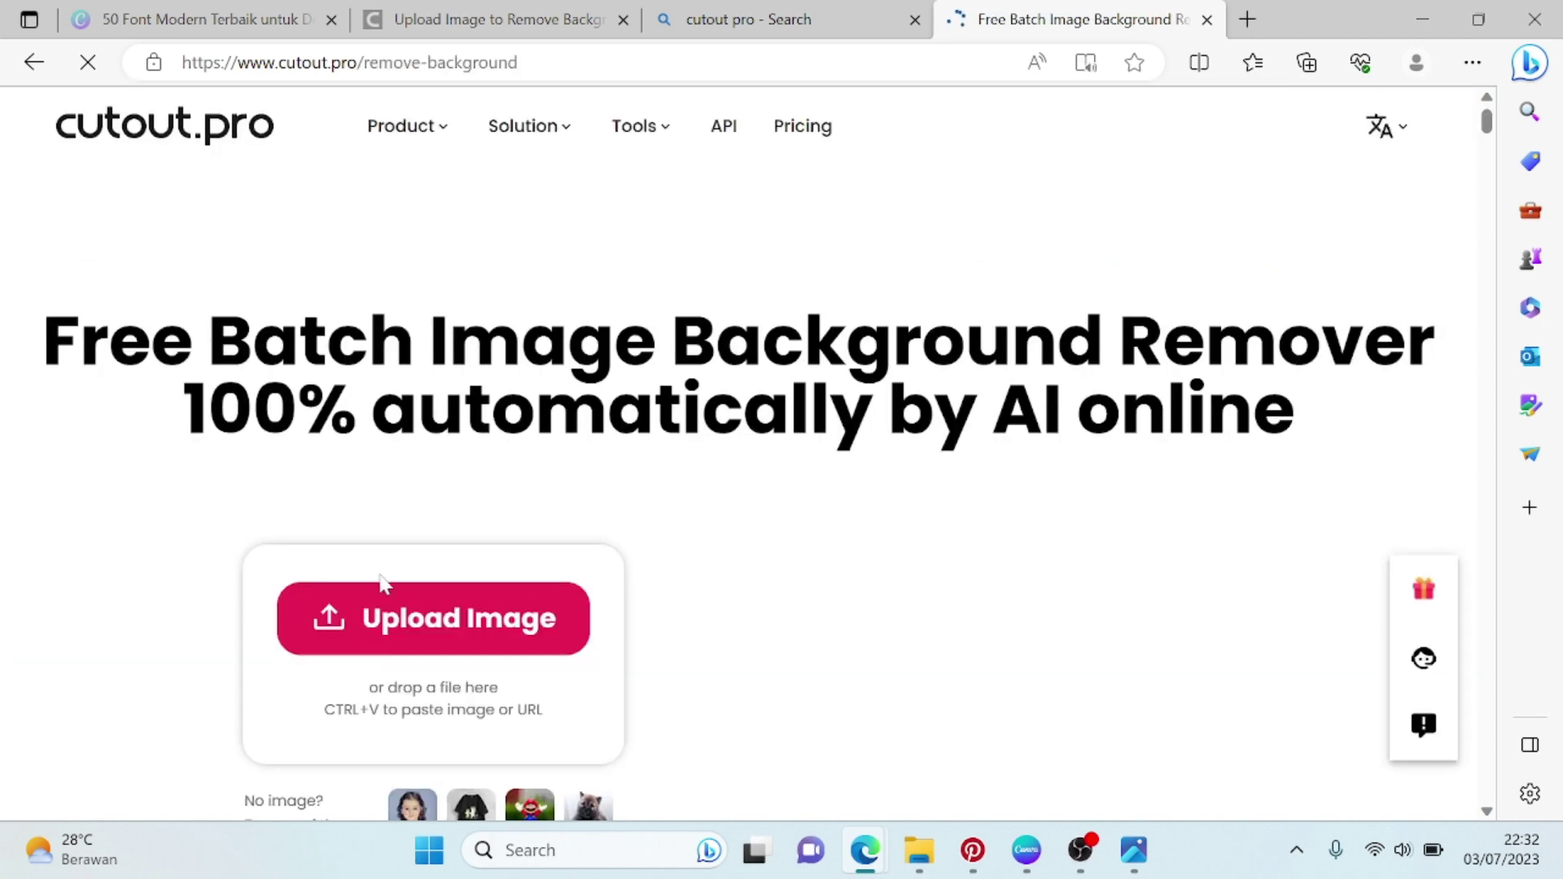
{"action": "scroll", "coordinate": [478, 613], "scroll_direction": "down", "scroll_amount": 2}
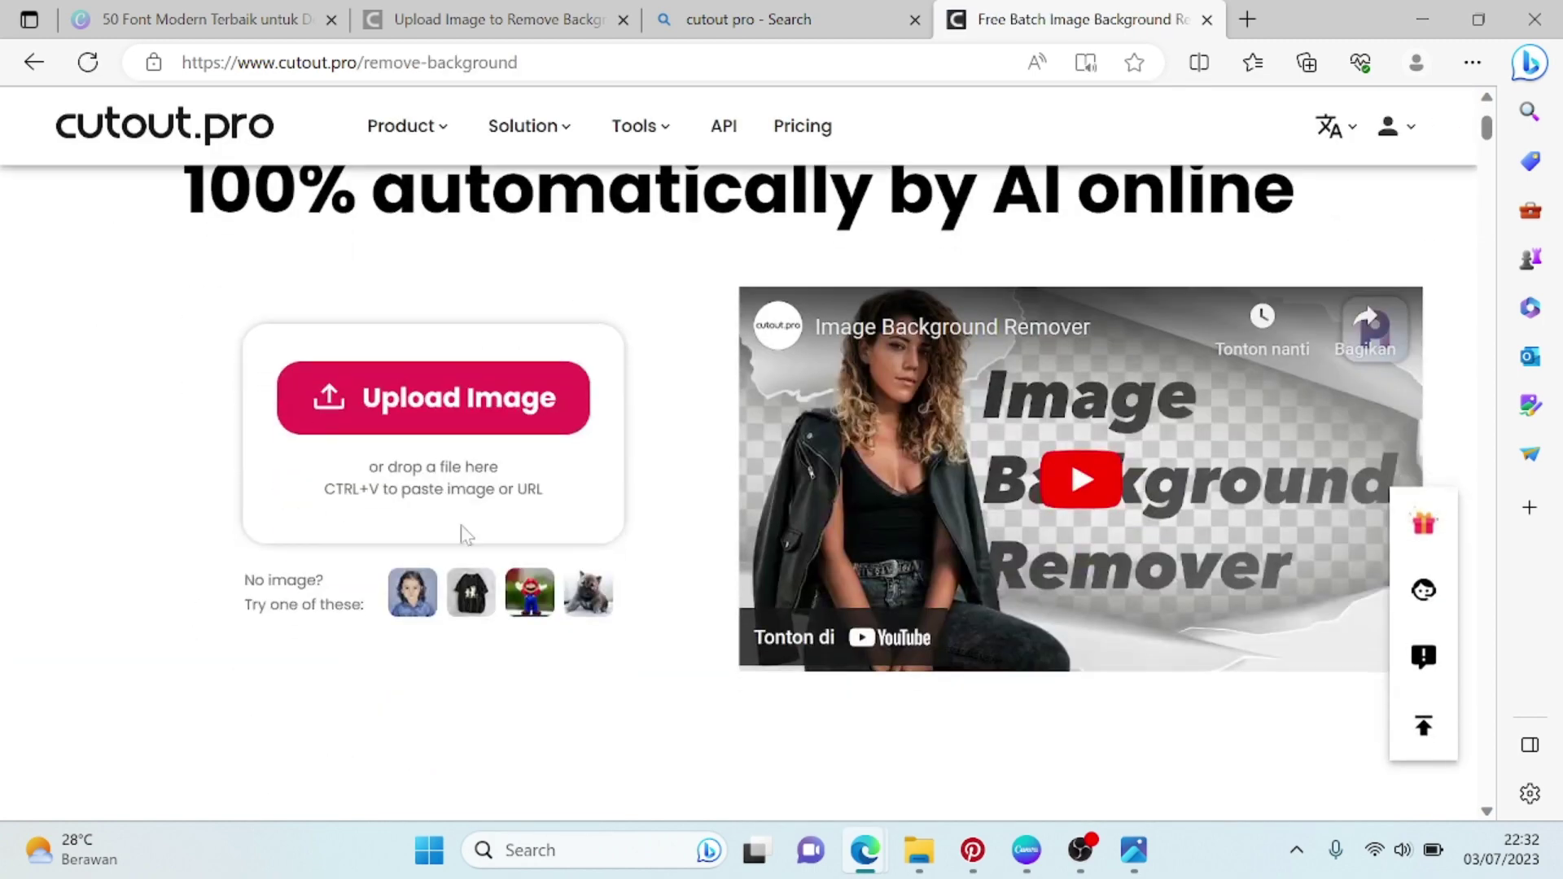
{"action": "left_click", "coordinate": [433, 426]}
{"action": "left_click", "coordinate": [659, 445]}
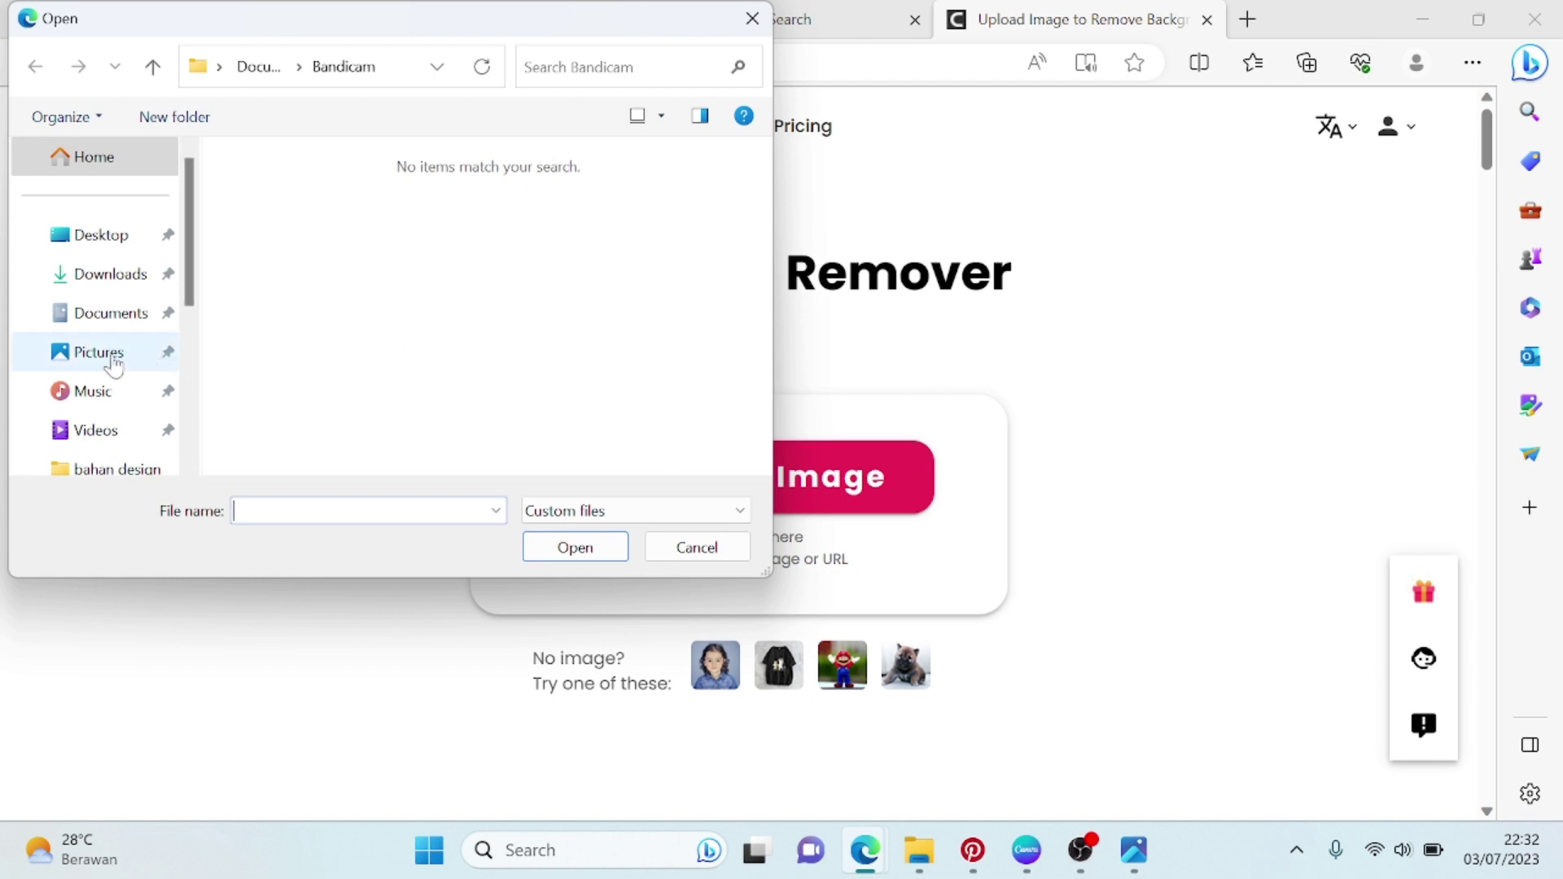
Upload woman-casual-white-sweater-red-wall from Pictures > Saved Pictures for background removal
{"action": "left_click", "coordinate": [118, 468]}
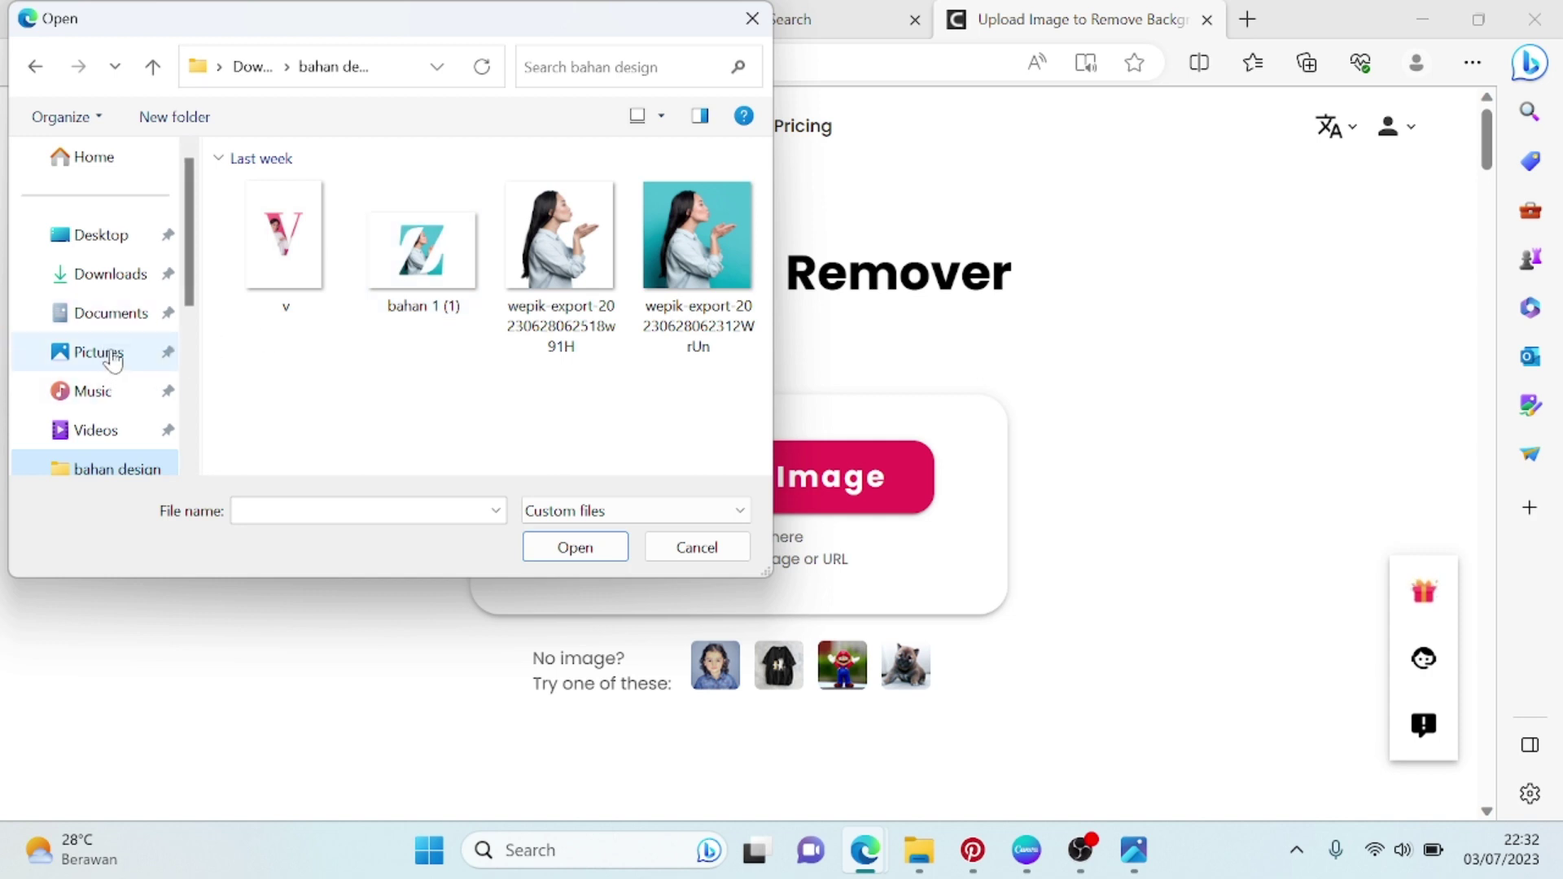
{"action": "left_click", "coordinate": [114, 358]}
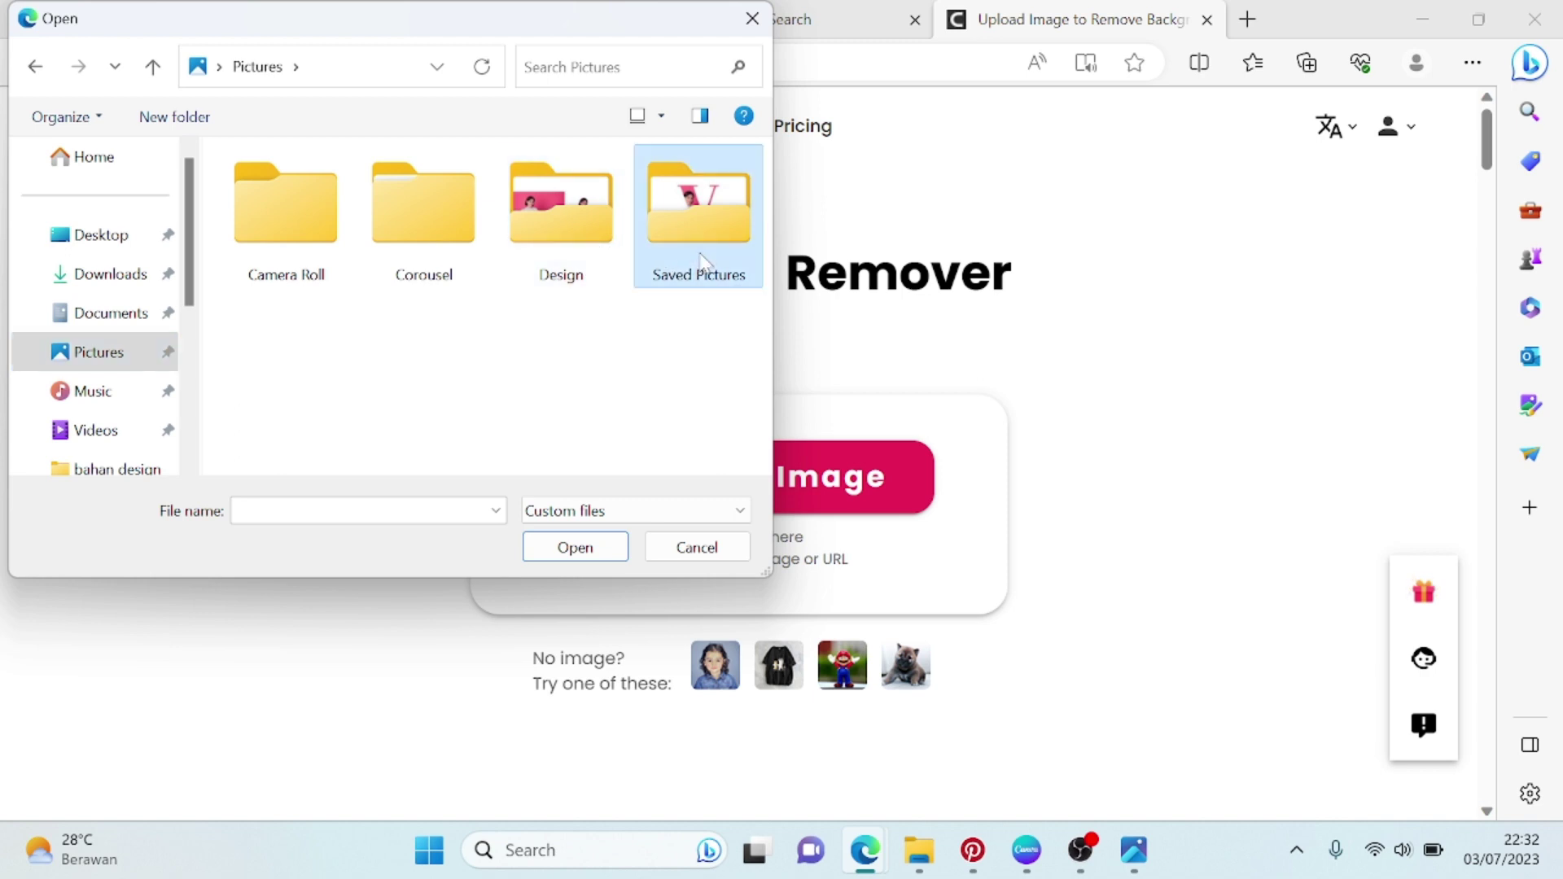
{"action": "double_click", "coordinate": [682, 264]}
{"action": "left_click", "coordinate": [410, 248]}
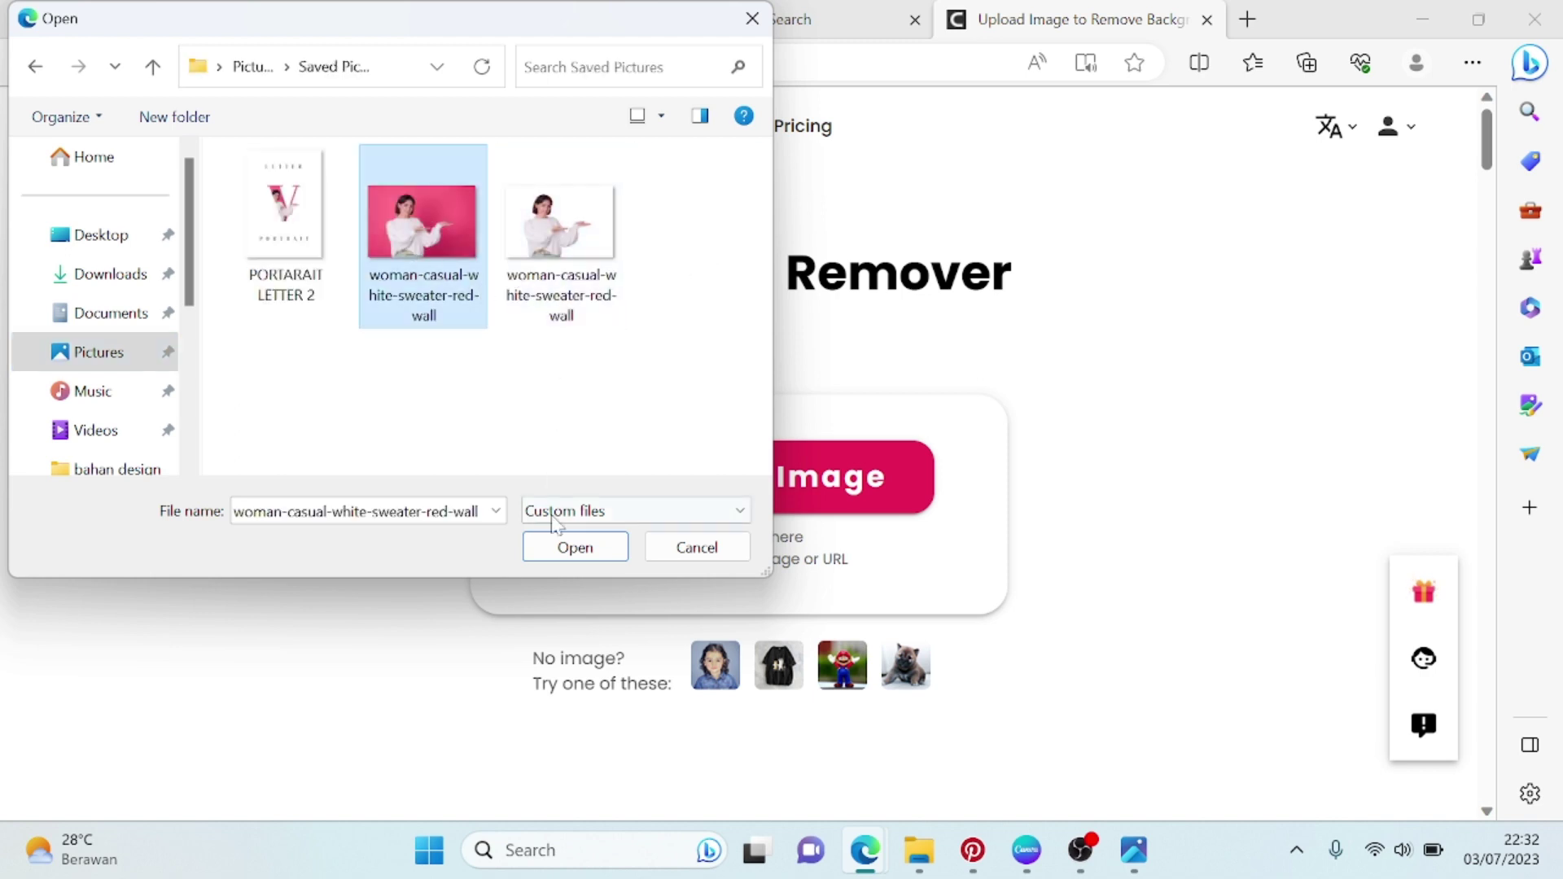
{"action": "left_click", "coordinate": [573, 547]}
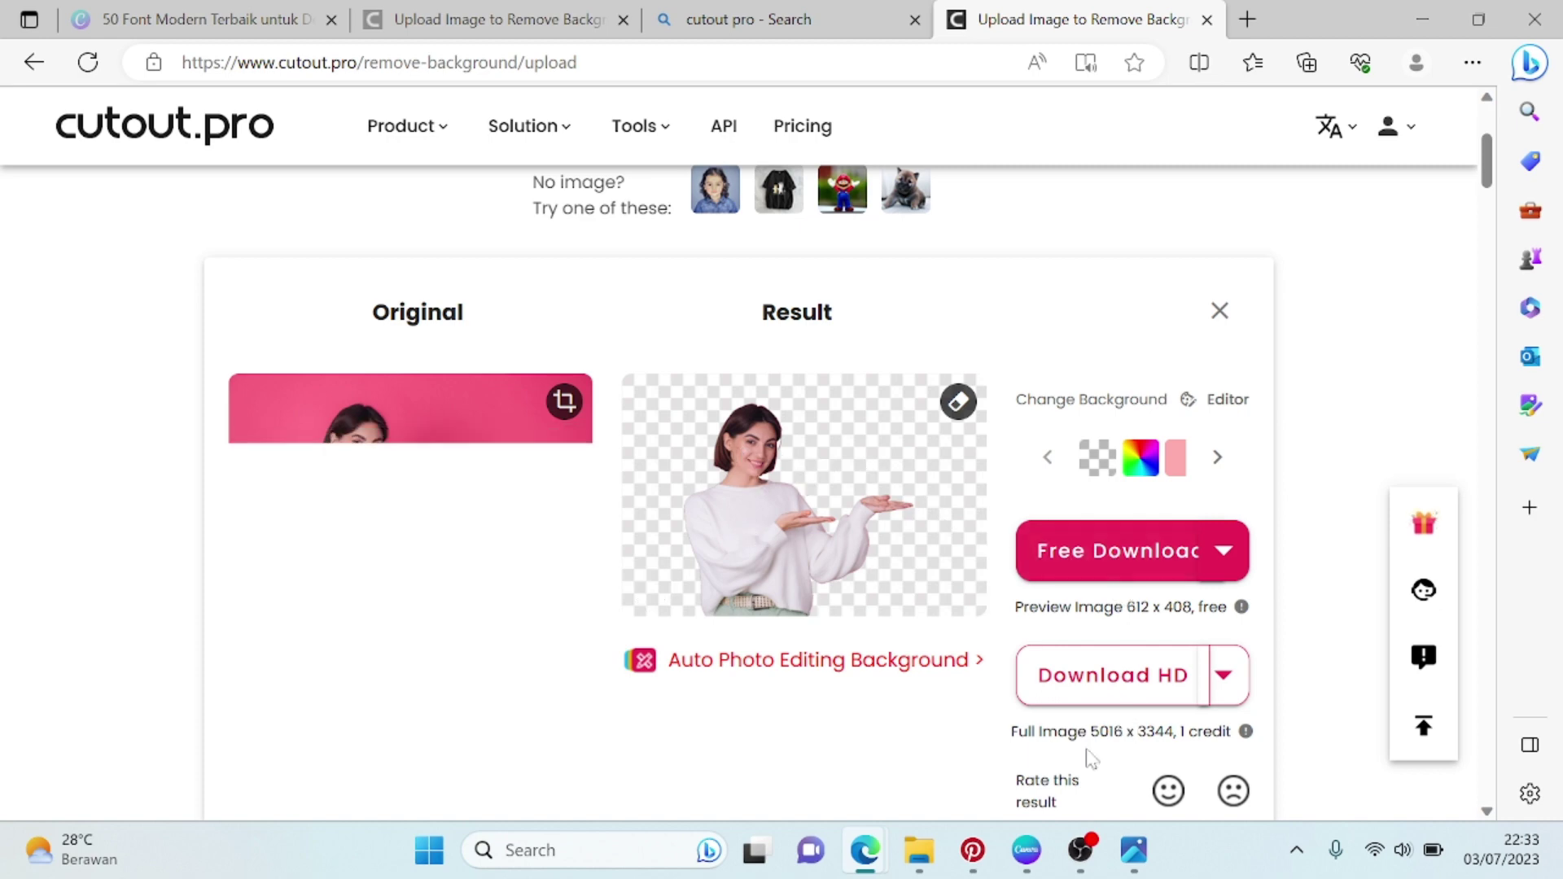
Return to Canva's home page and create a new blank Flyer (A4) design
{"action": "left_click", "coordinate": [1027, 850]}
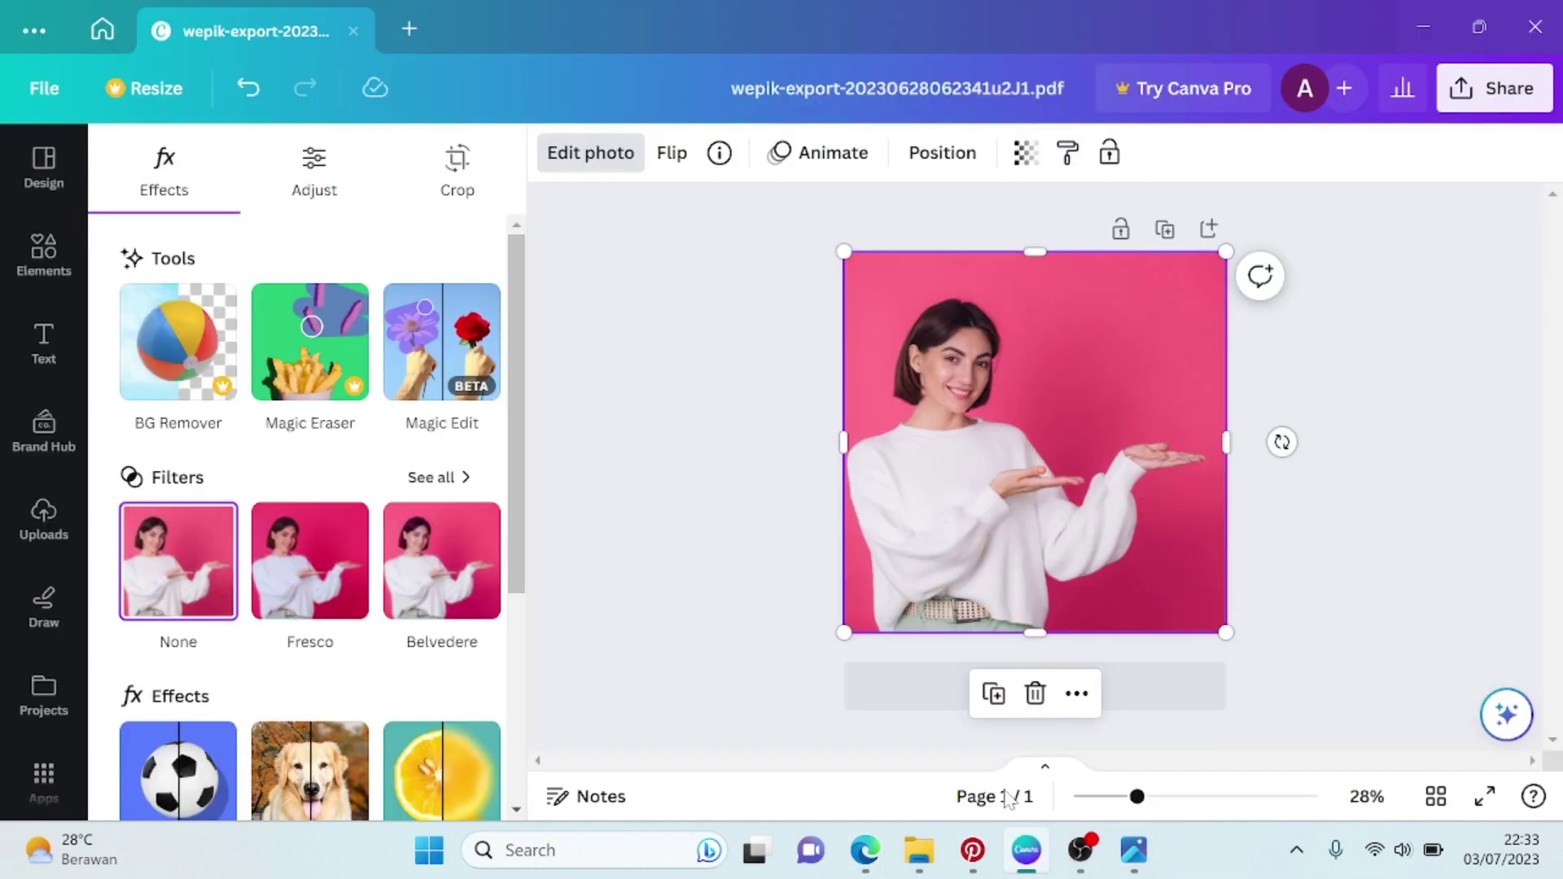
{"action": "left_click", "coordinate": [99, 31]}
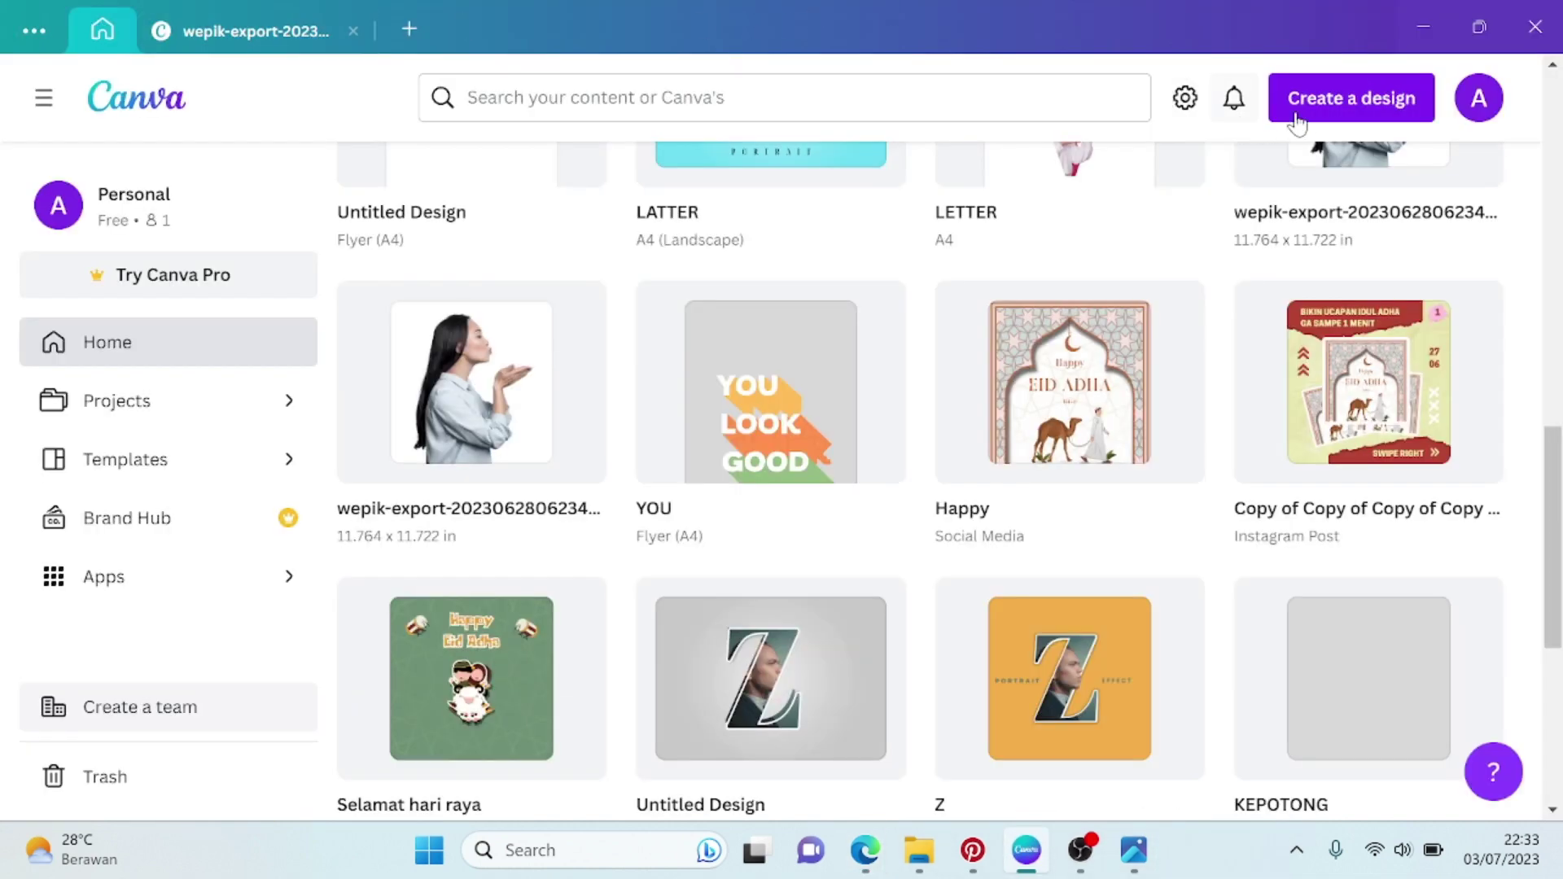
{"action": "left_click", "coordinate": [1351, 98]}
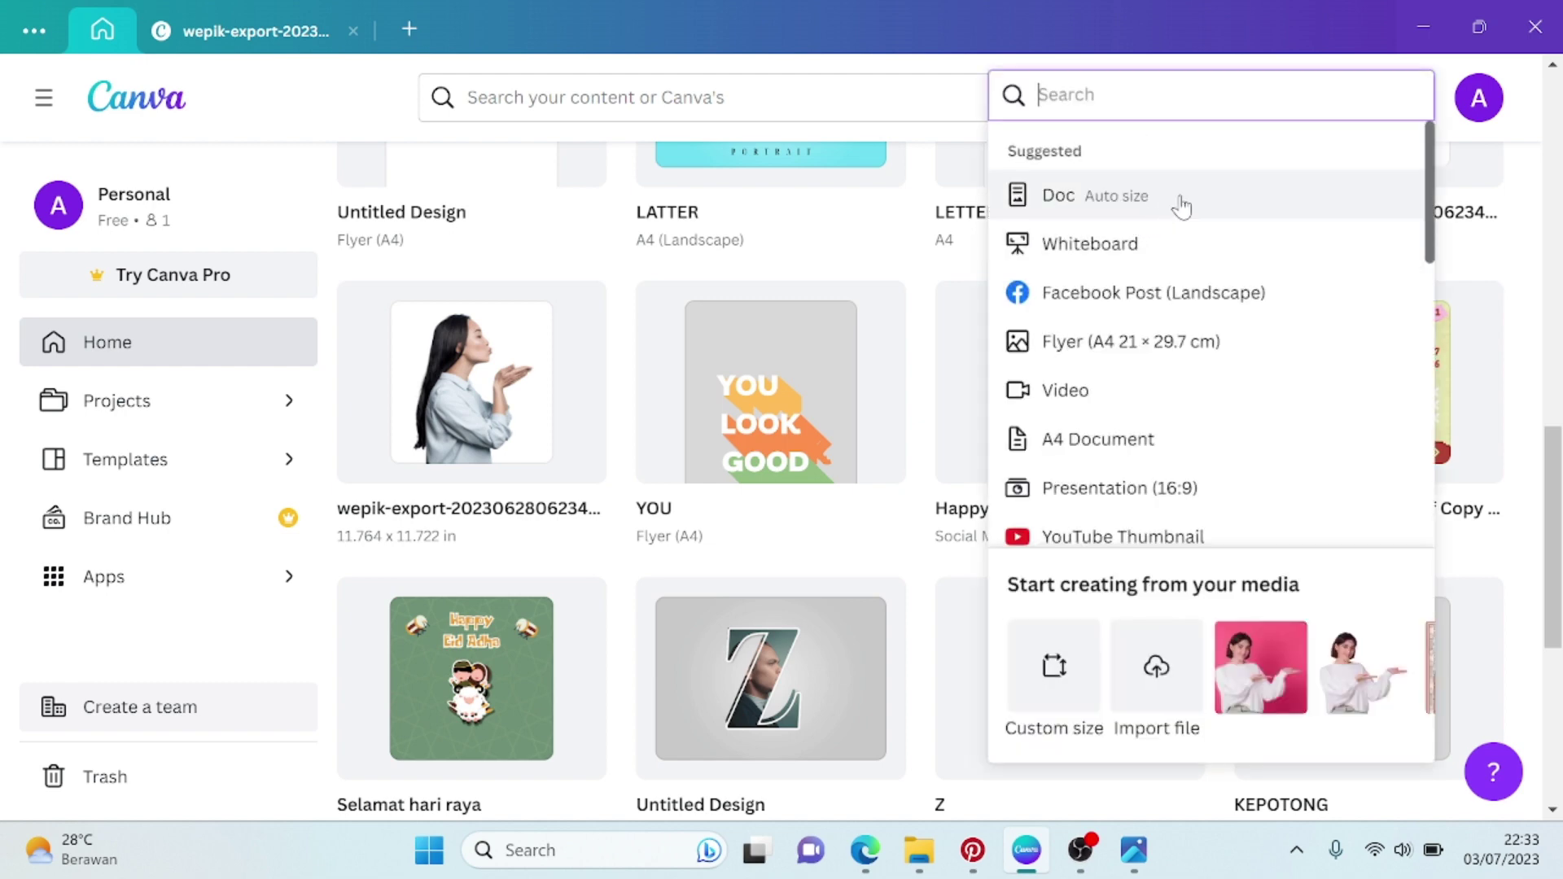
{"action": "scroll", "coordinate": [1214, 252], "scroll_direction": "up", "scroll_amount": 3}
{"action": "left_click", "coordinate": [1099, 345]}
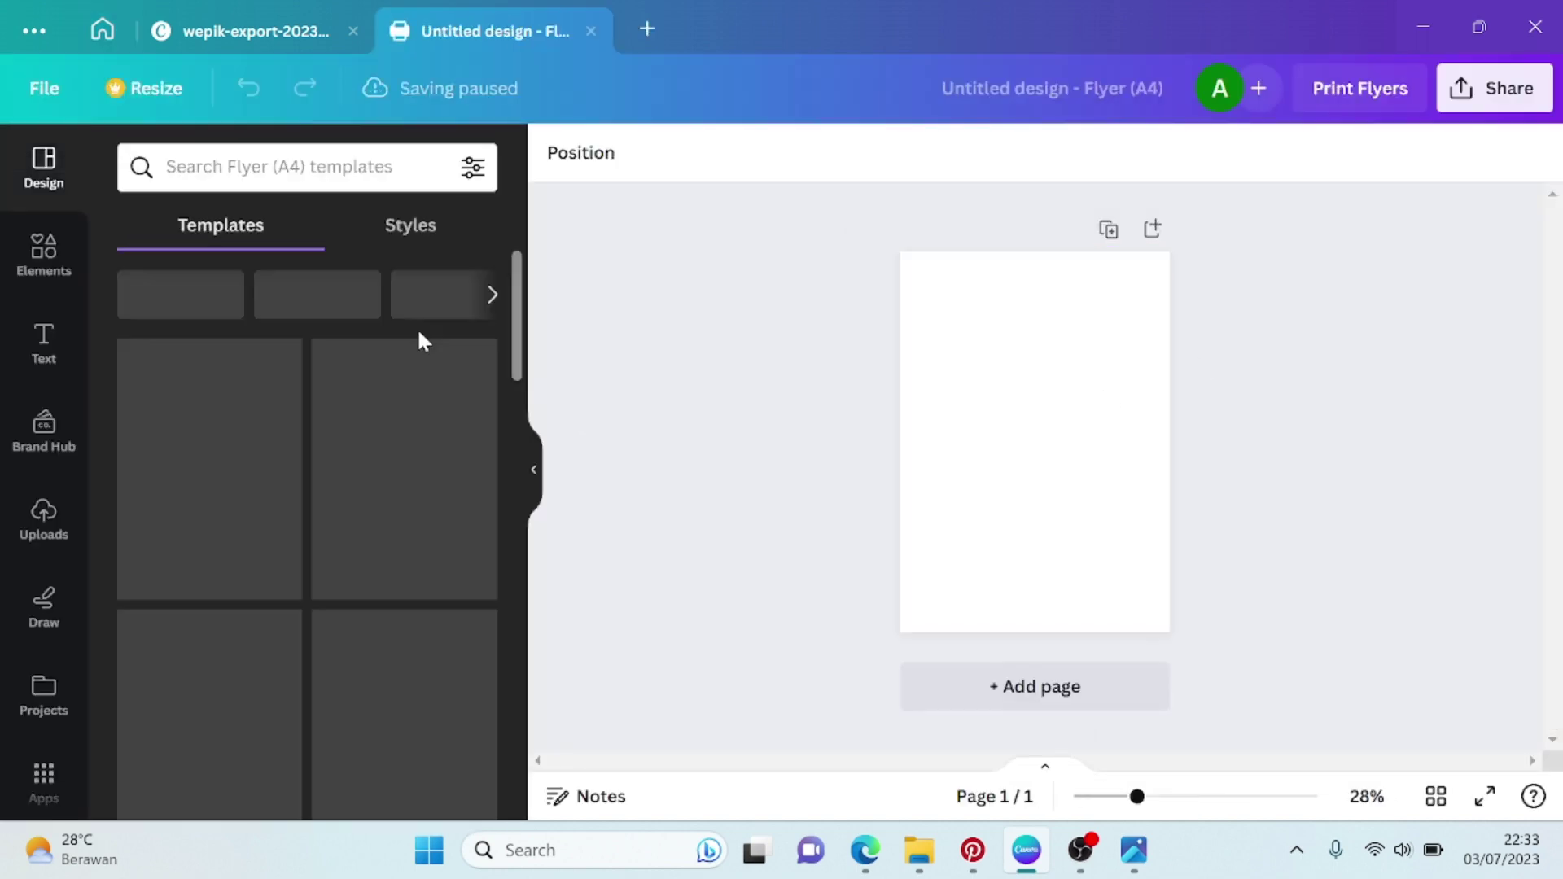
Search Elements for 'v', add a V-shaped frame and nudge it slightly up-left
{"action": "left_click", "coordinate": [44, 254]}
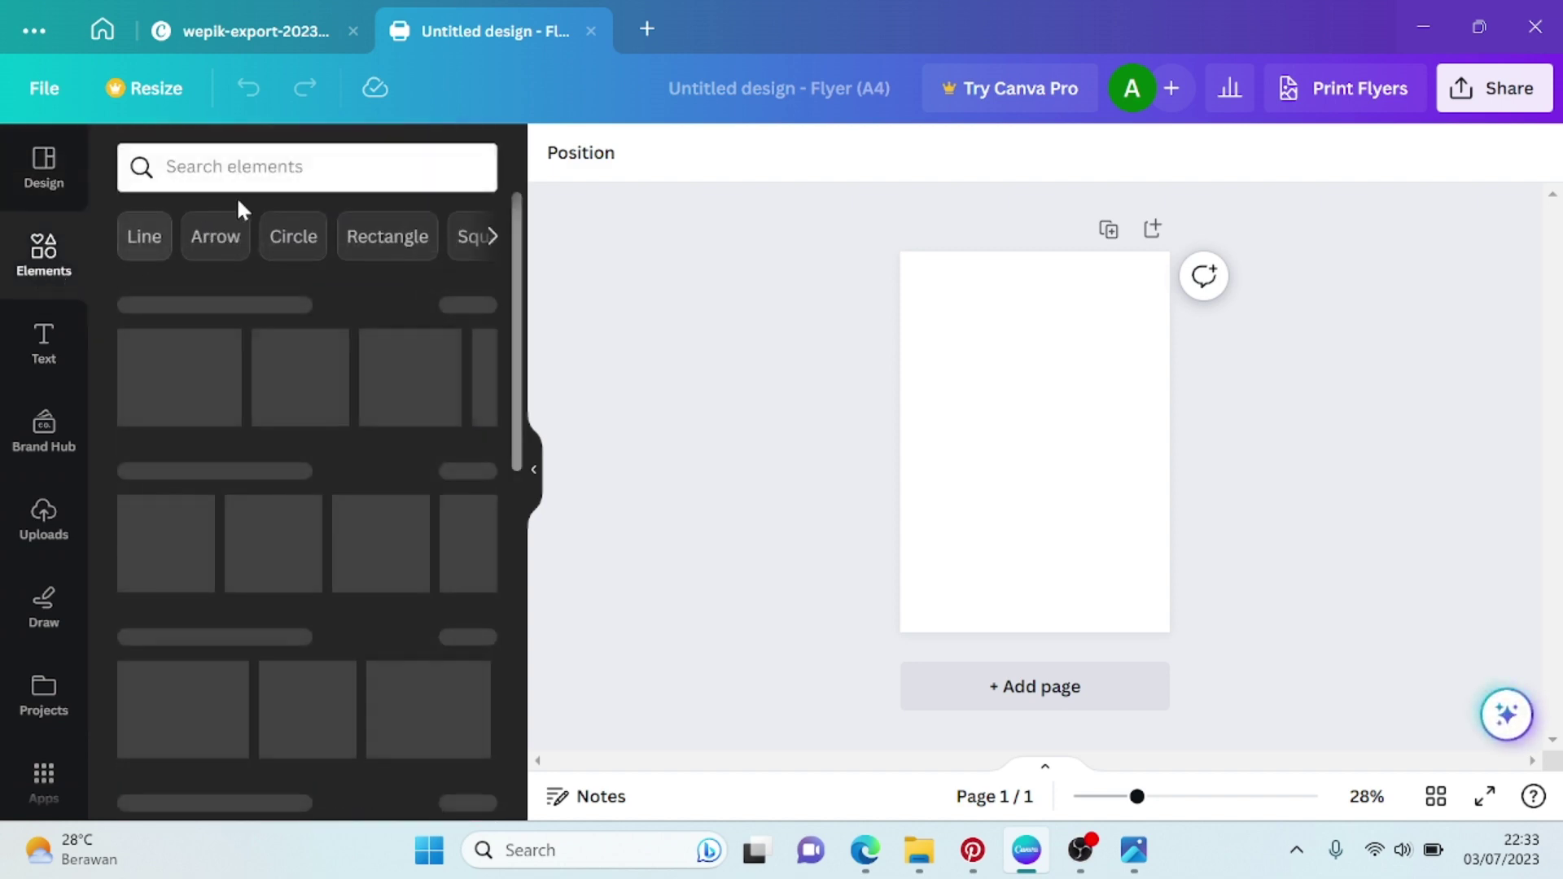
{"action": "left_click", "coordinate": [236, 166]}
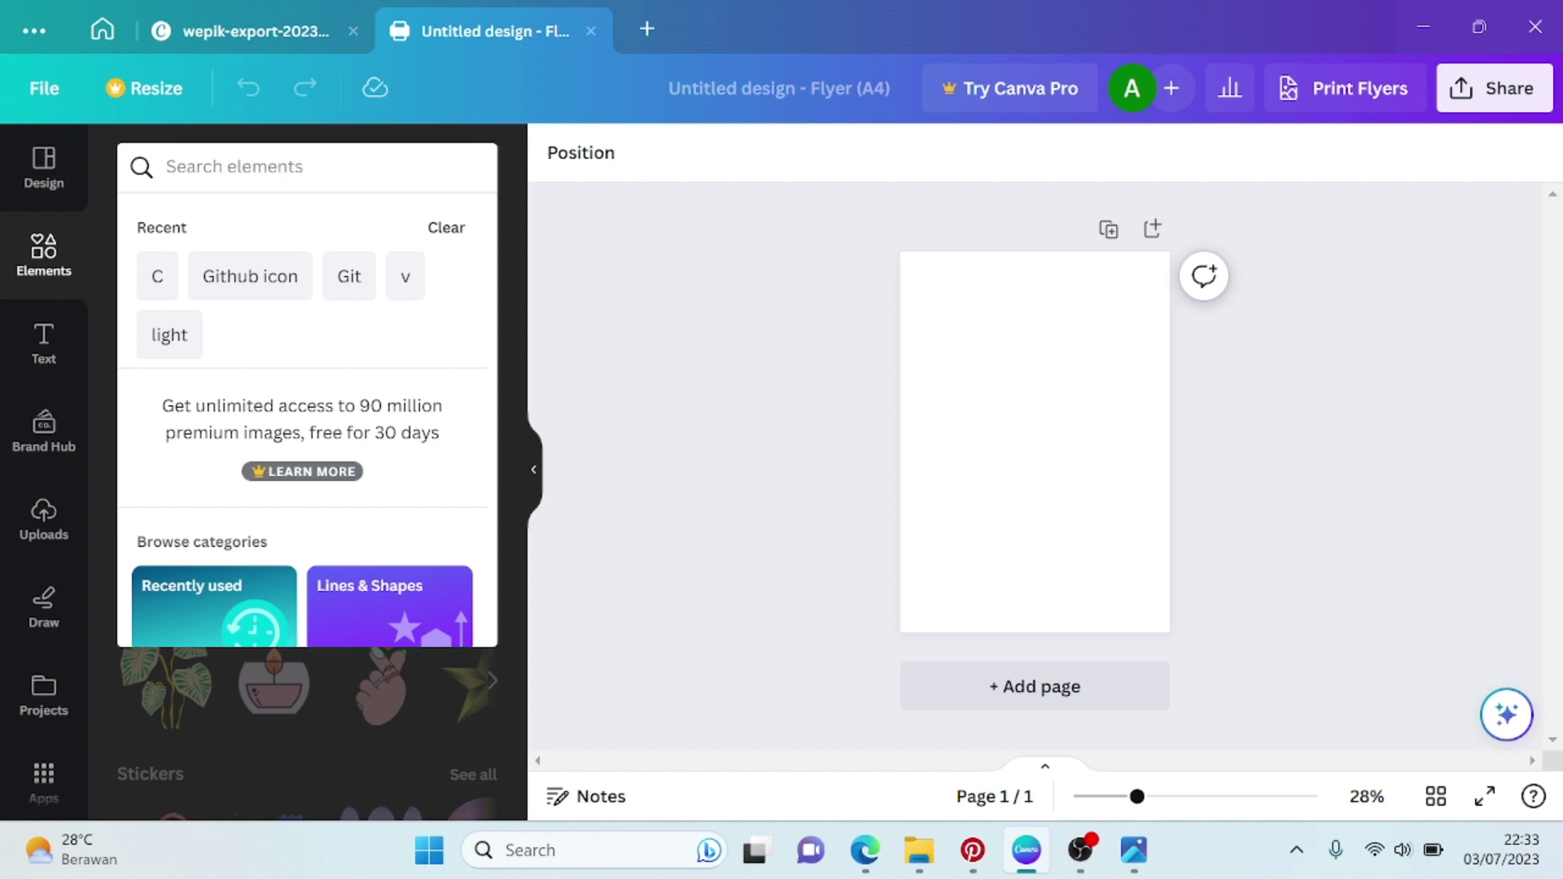
{"action": "type", "text": "v"}
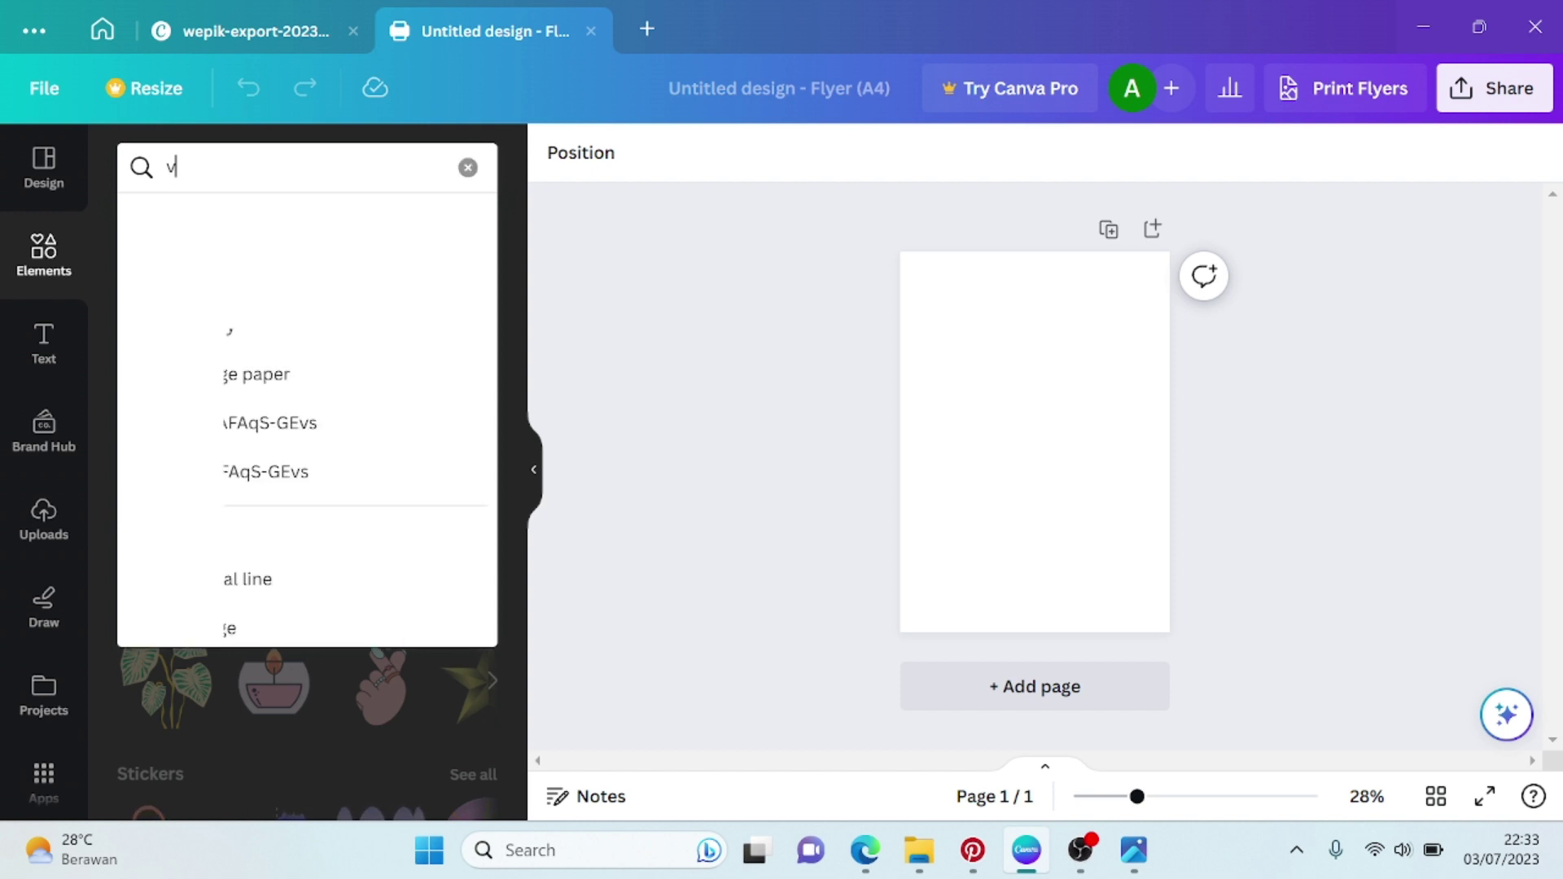
{"action": "key", "text": "Return"}
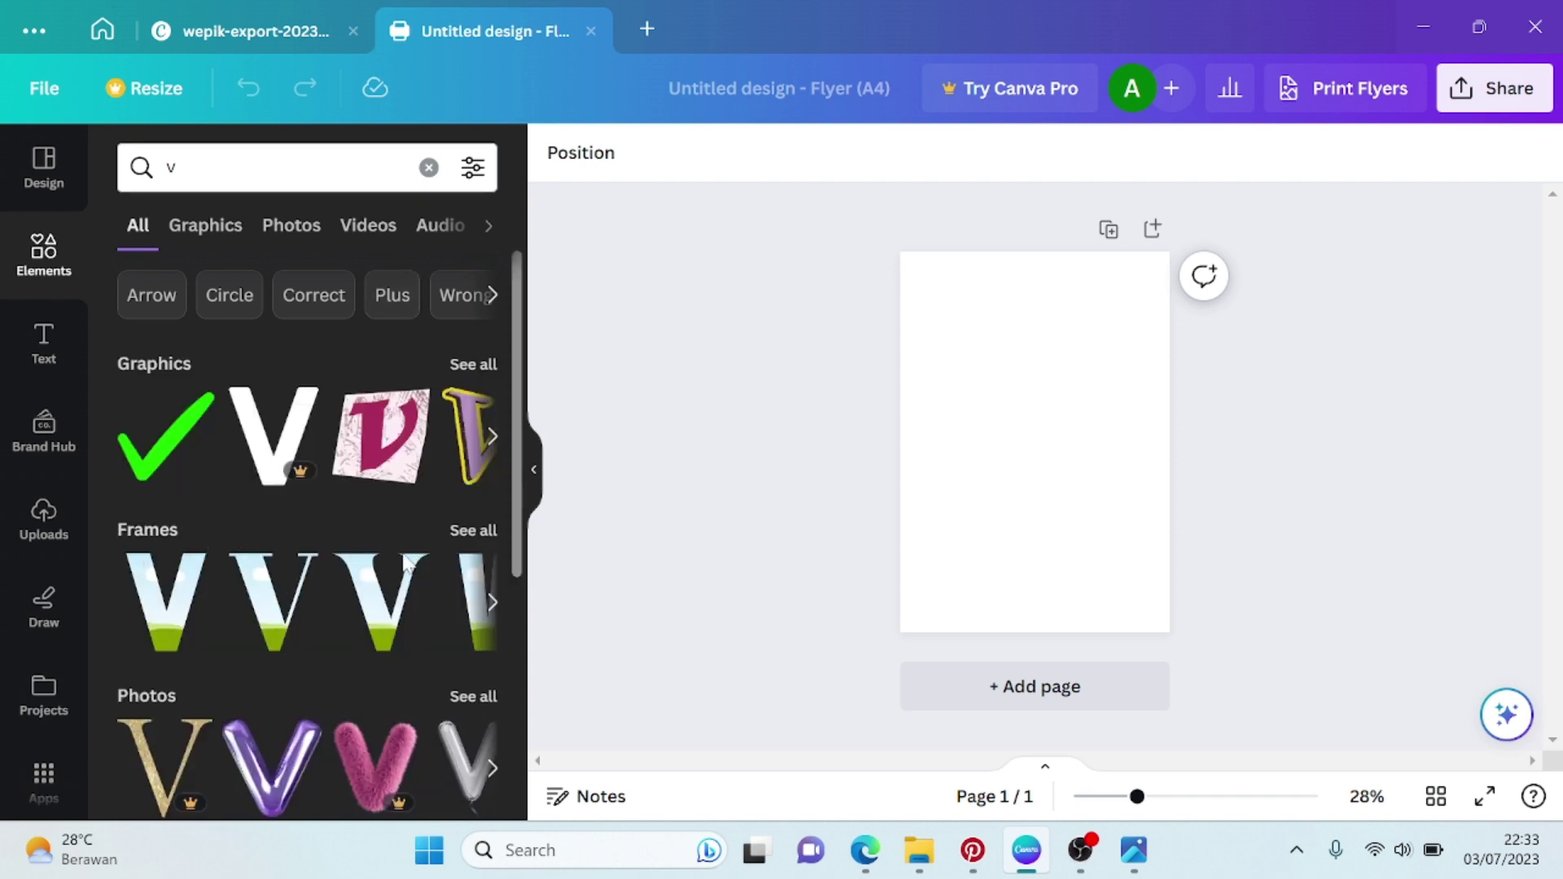
{"action": "left_click", "coordinate": [468, 534]}
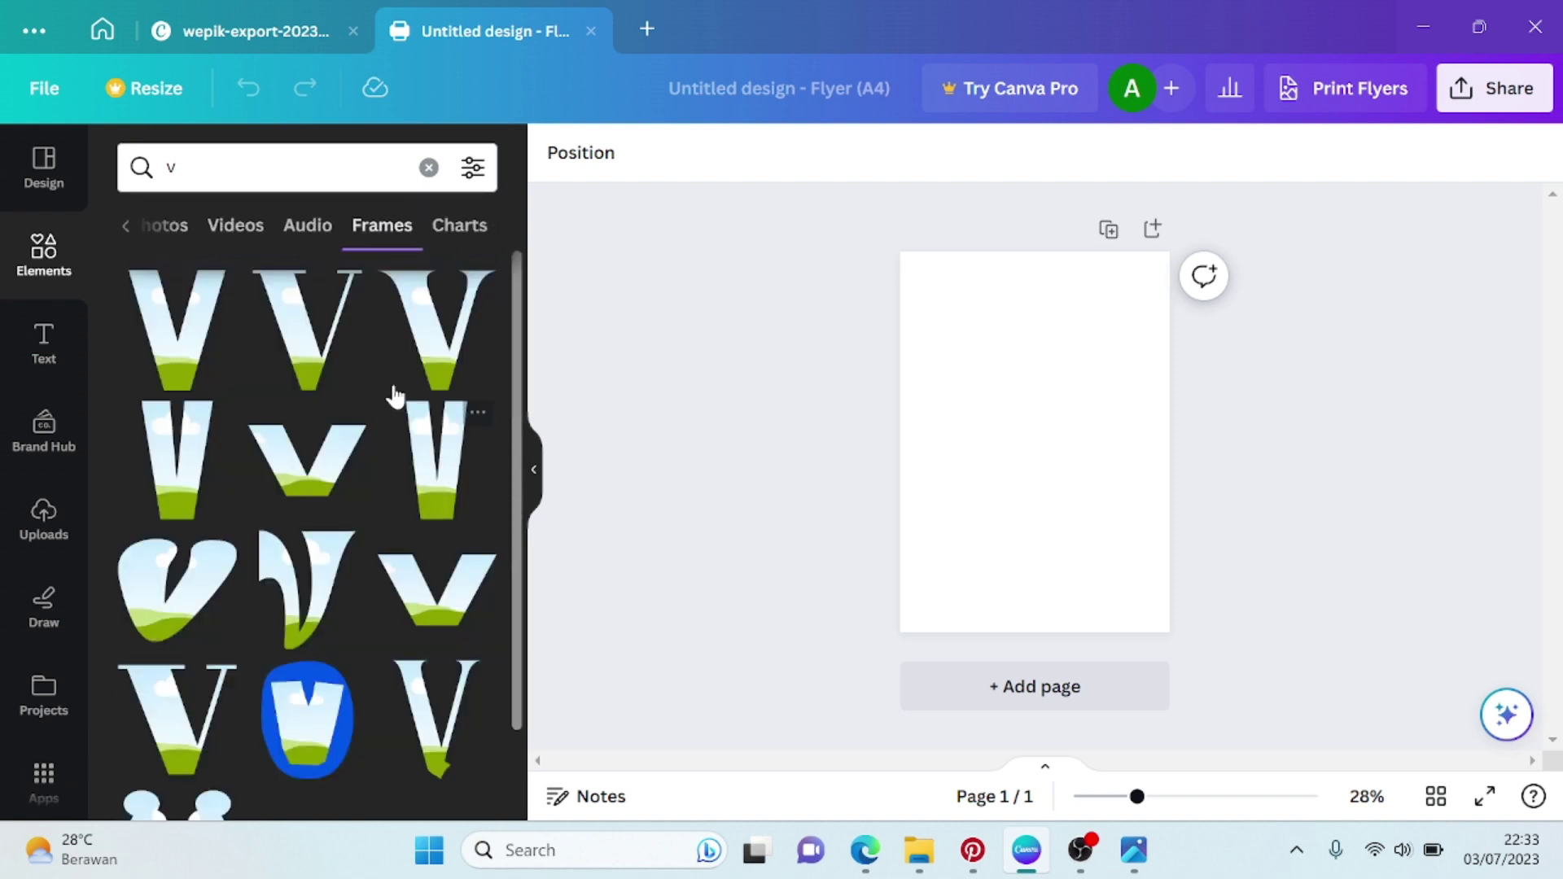
{"action": "left_click", "coordinate": [307, 349]}
{"action": "mouse_move", "coordinate": [1082, 464]}
{"action": "left_mouse_down"}
{"action": "mouse_move", "coordinate": [1049, 446]}
{"action": "mouse_move", "coordinate": [1067, 440]}
{"action": "mouse_move", "coordinate": [1036, 438]}
{"action": "left_mouse_up"}
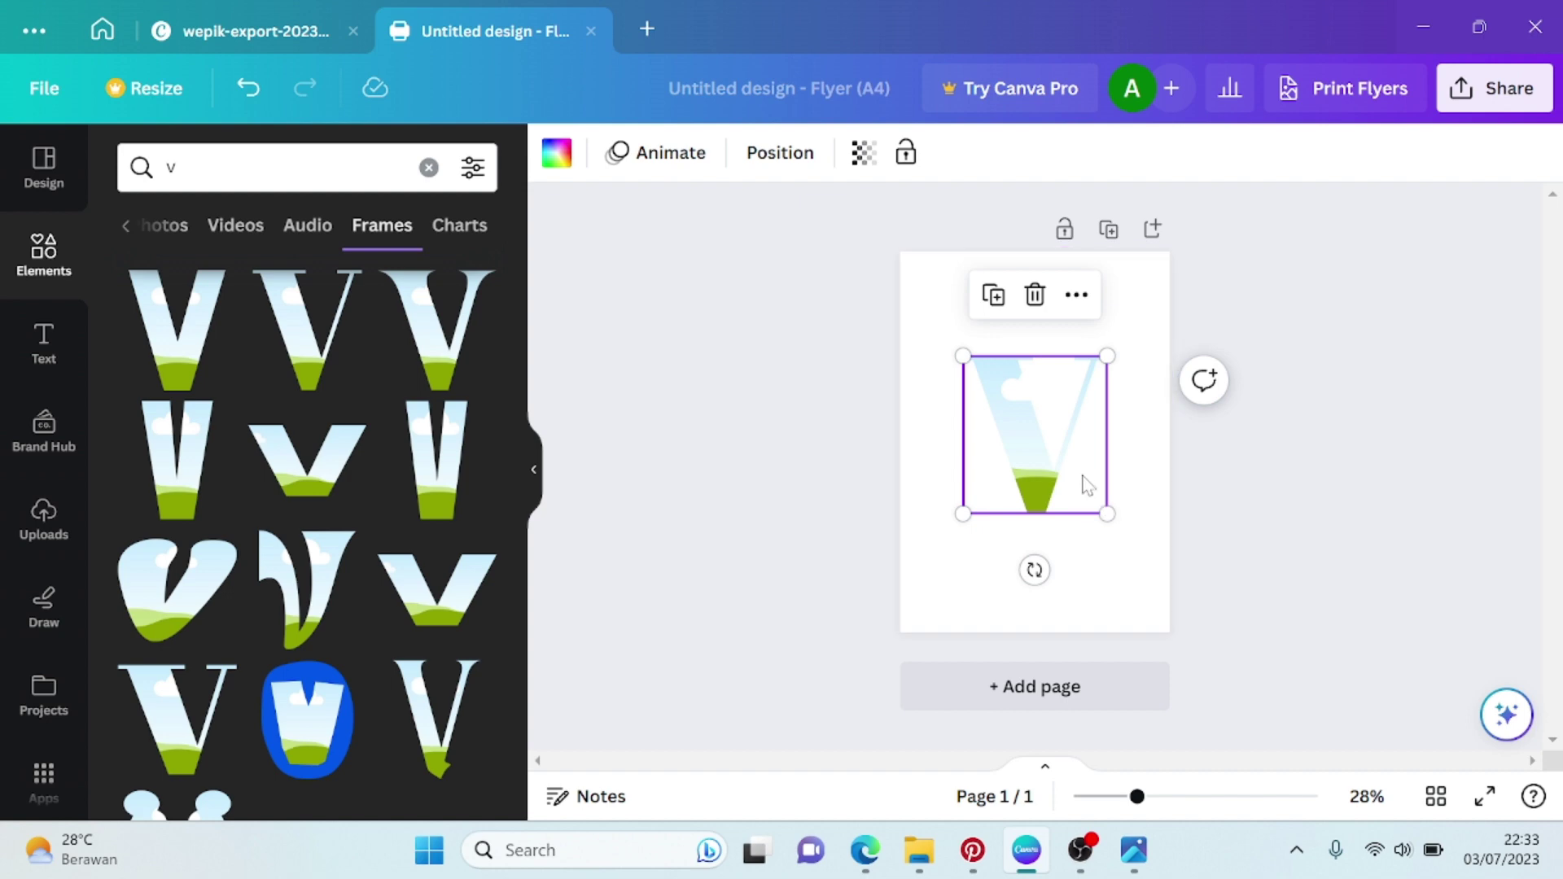
Drag the uploaded woman-on-pink photo into the V frame and nudge the frame slightly down
{"action": "left_click", "coordinate": [44, 521]}
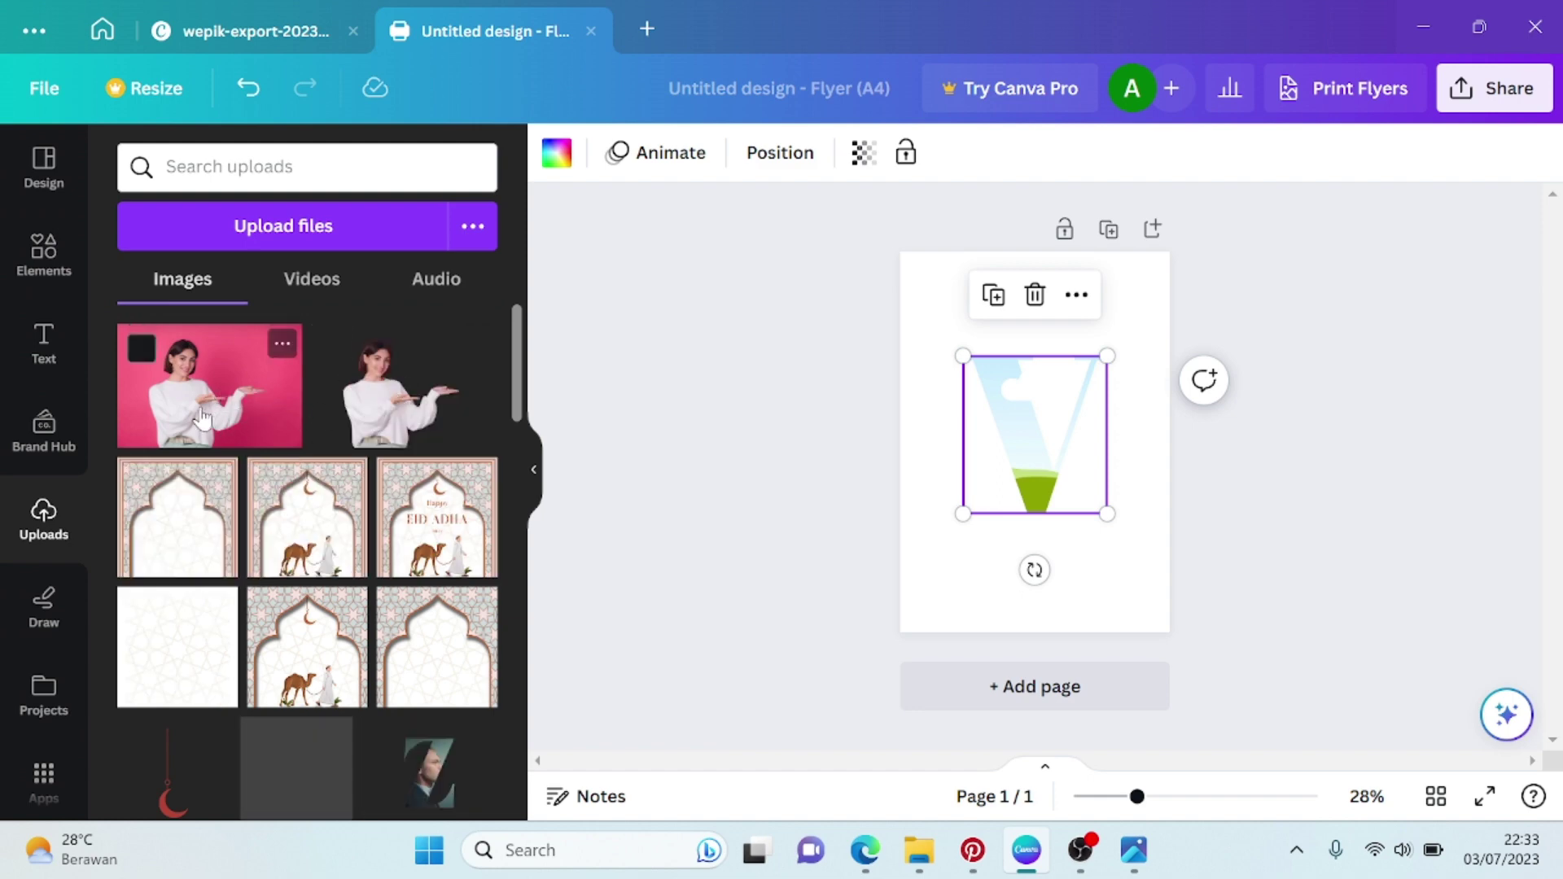
{"action": "left_click_drag", "start_coordinate": [202, 418], "coordinate": [1010, 437]}
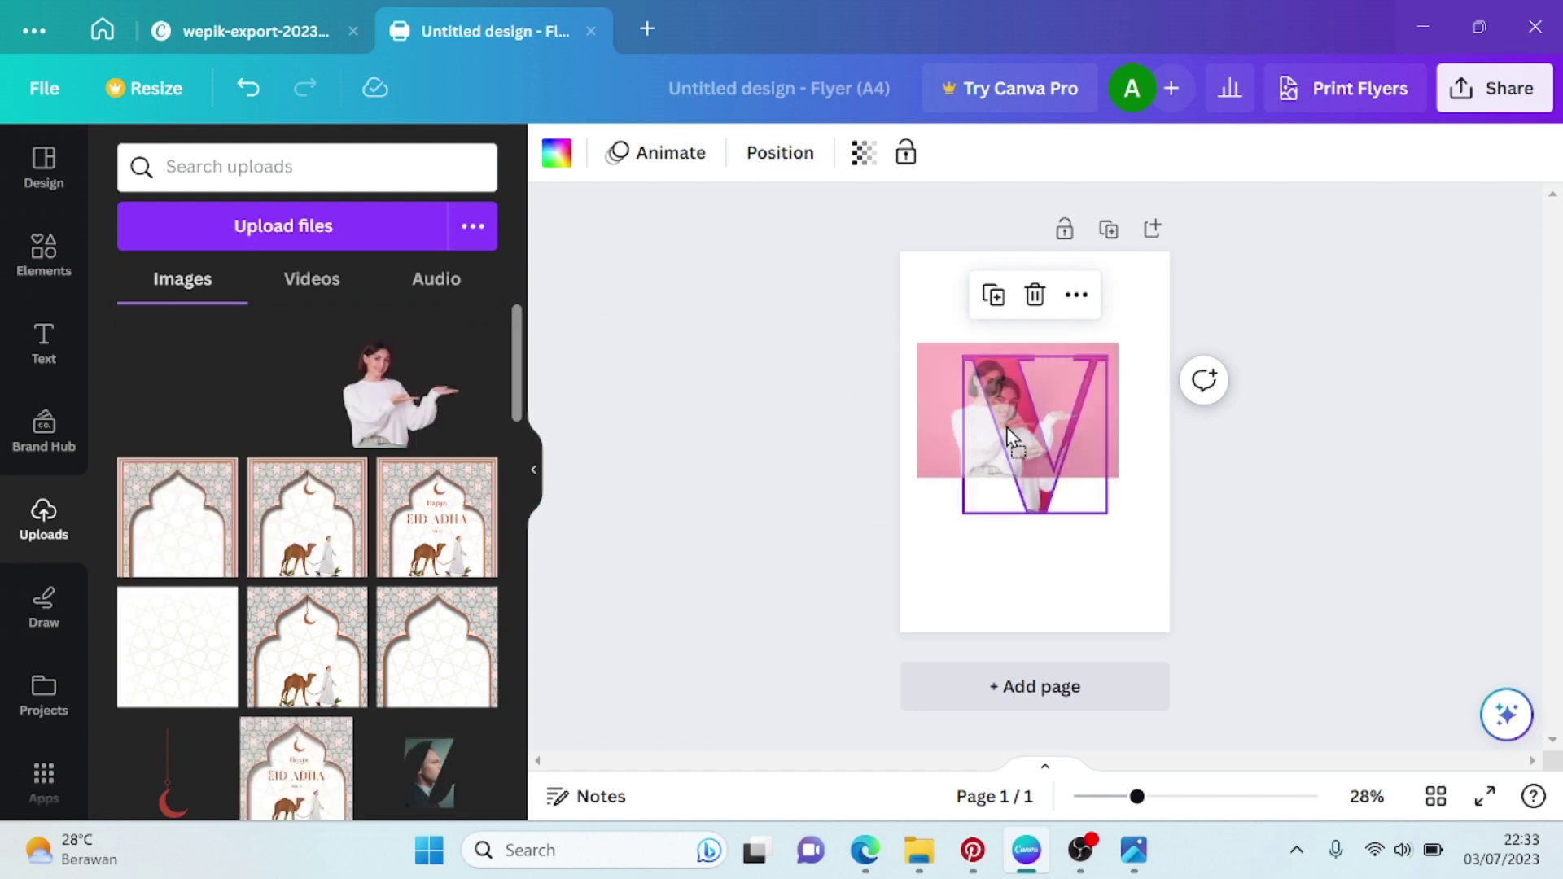
{"action": "left_click_drag", "start_coordinate": [1008, 431], "coordinate": [1028, 433]}
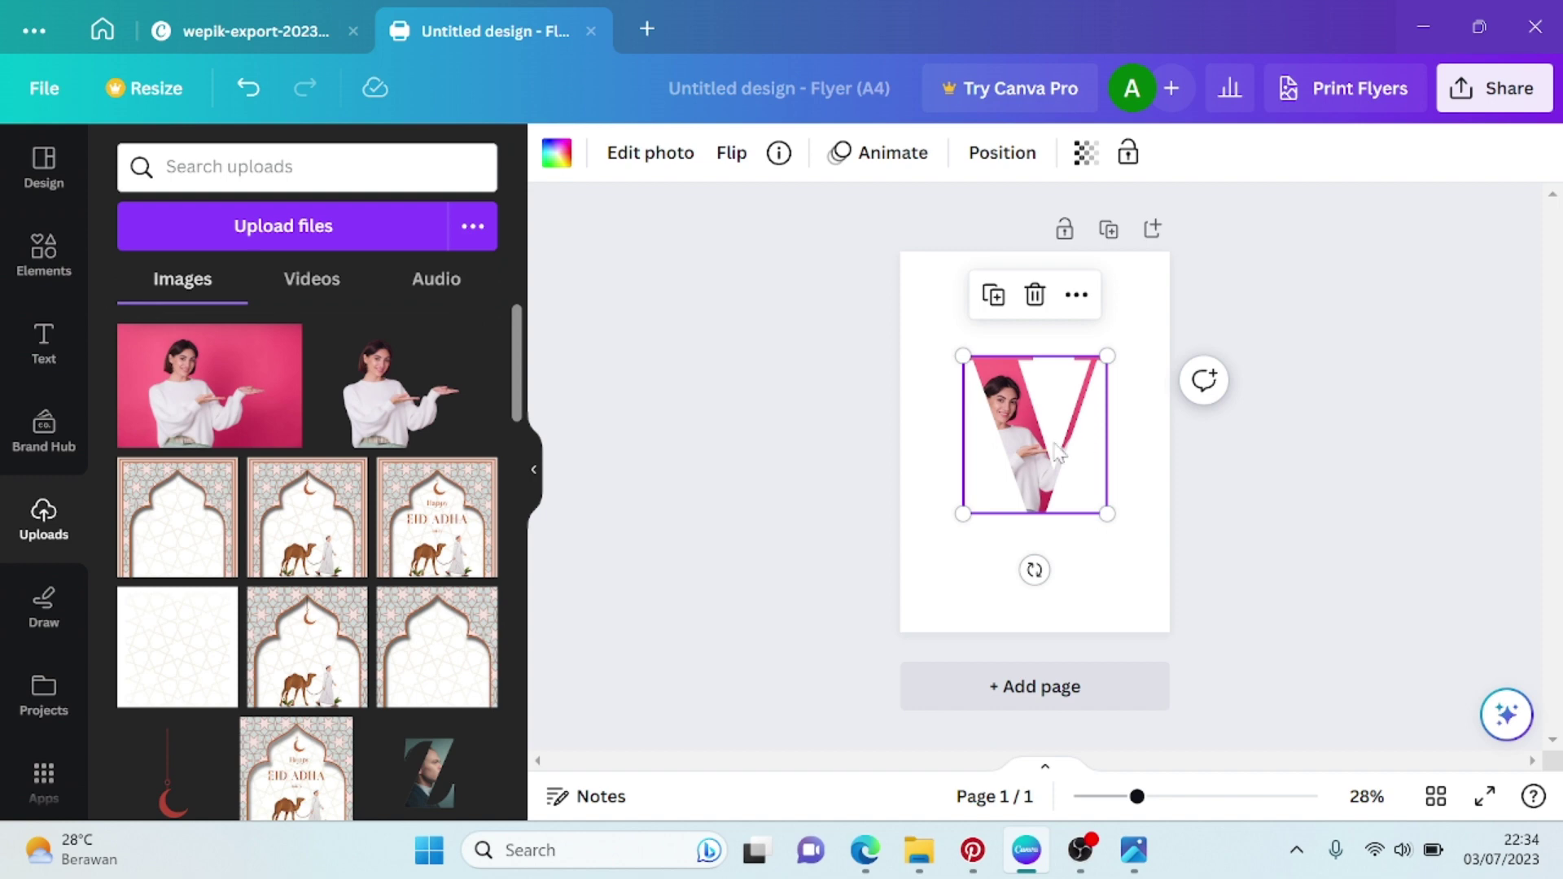
{"action": "left_click_drag", "start_coordinate": [1057, 450], "coordinate": [1057, 457]}
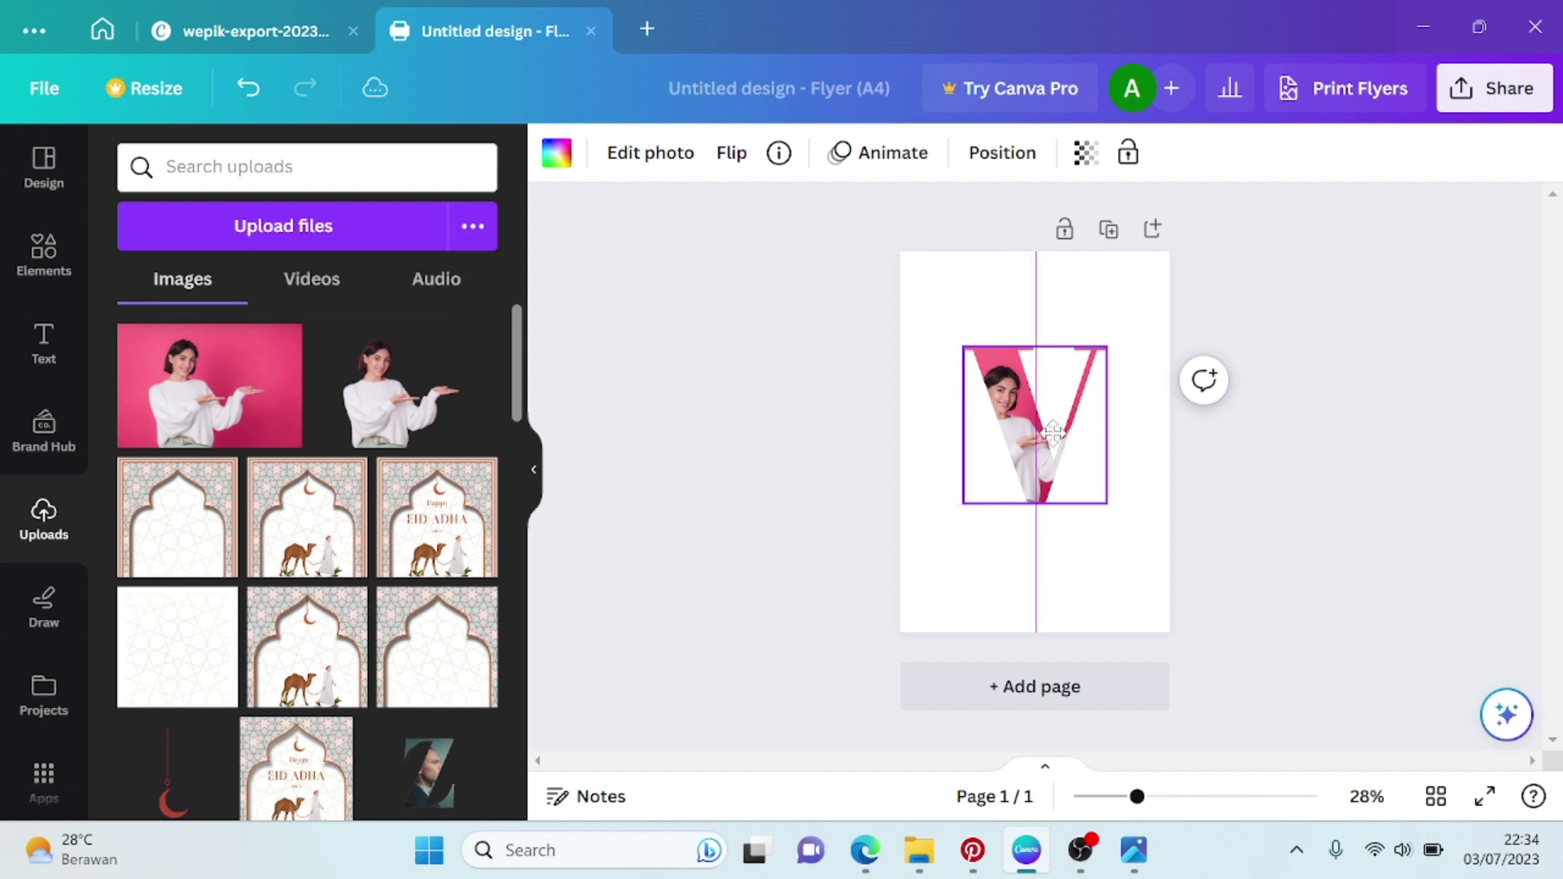
{"action": "left_click", "coordinate": [1151, 559]}
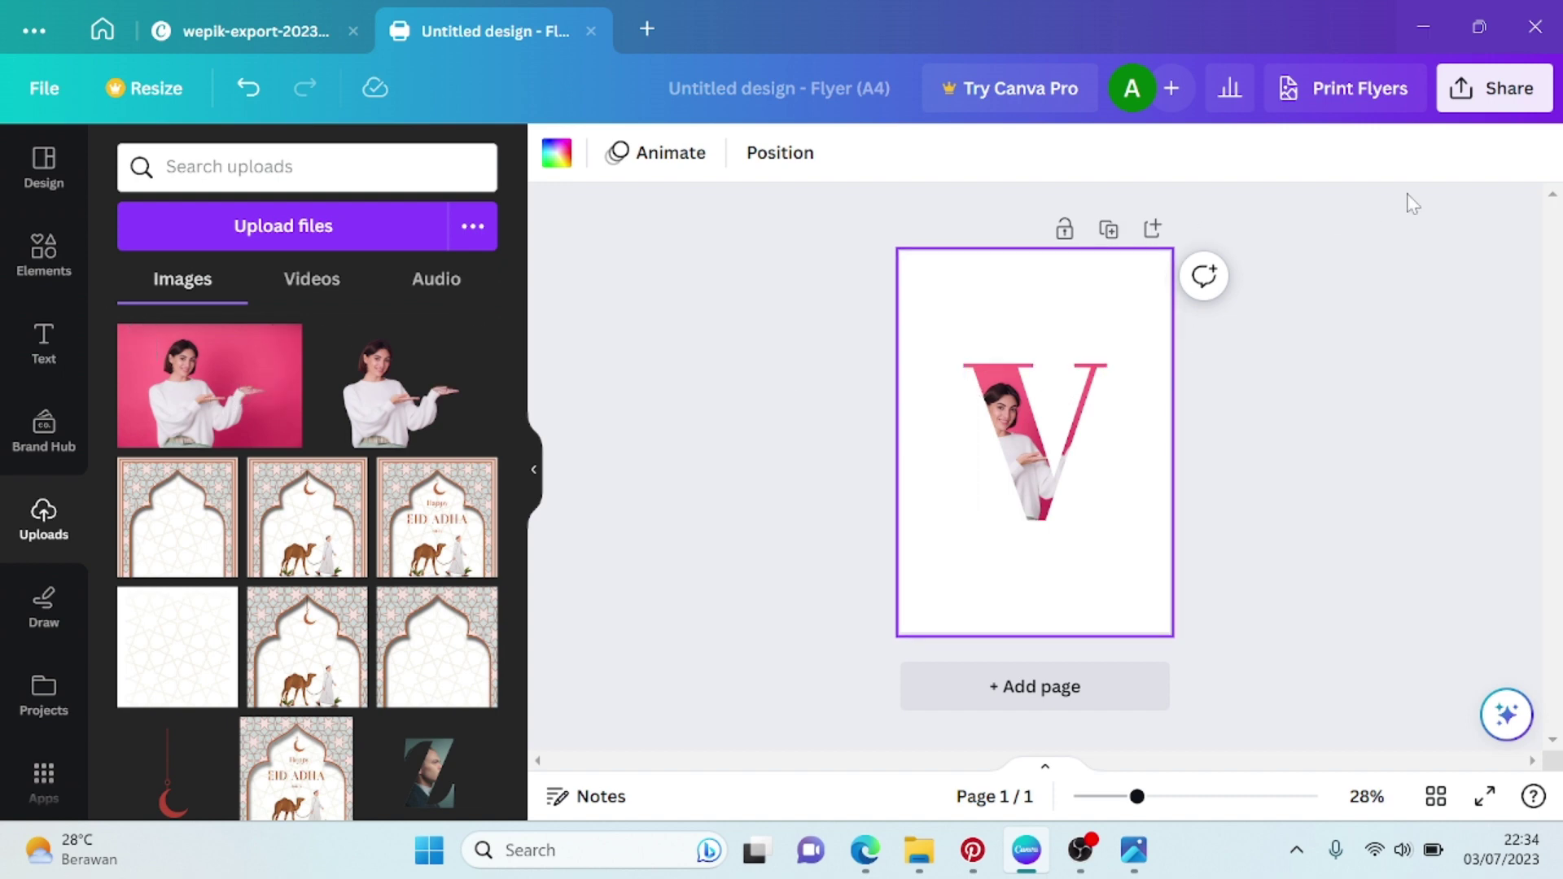
Export the V-frame flyer as a PNG and save it in the bahan design folder
{"action": "left_click", "coordinate": [1508, 90]}
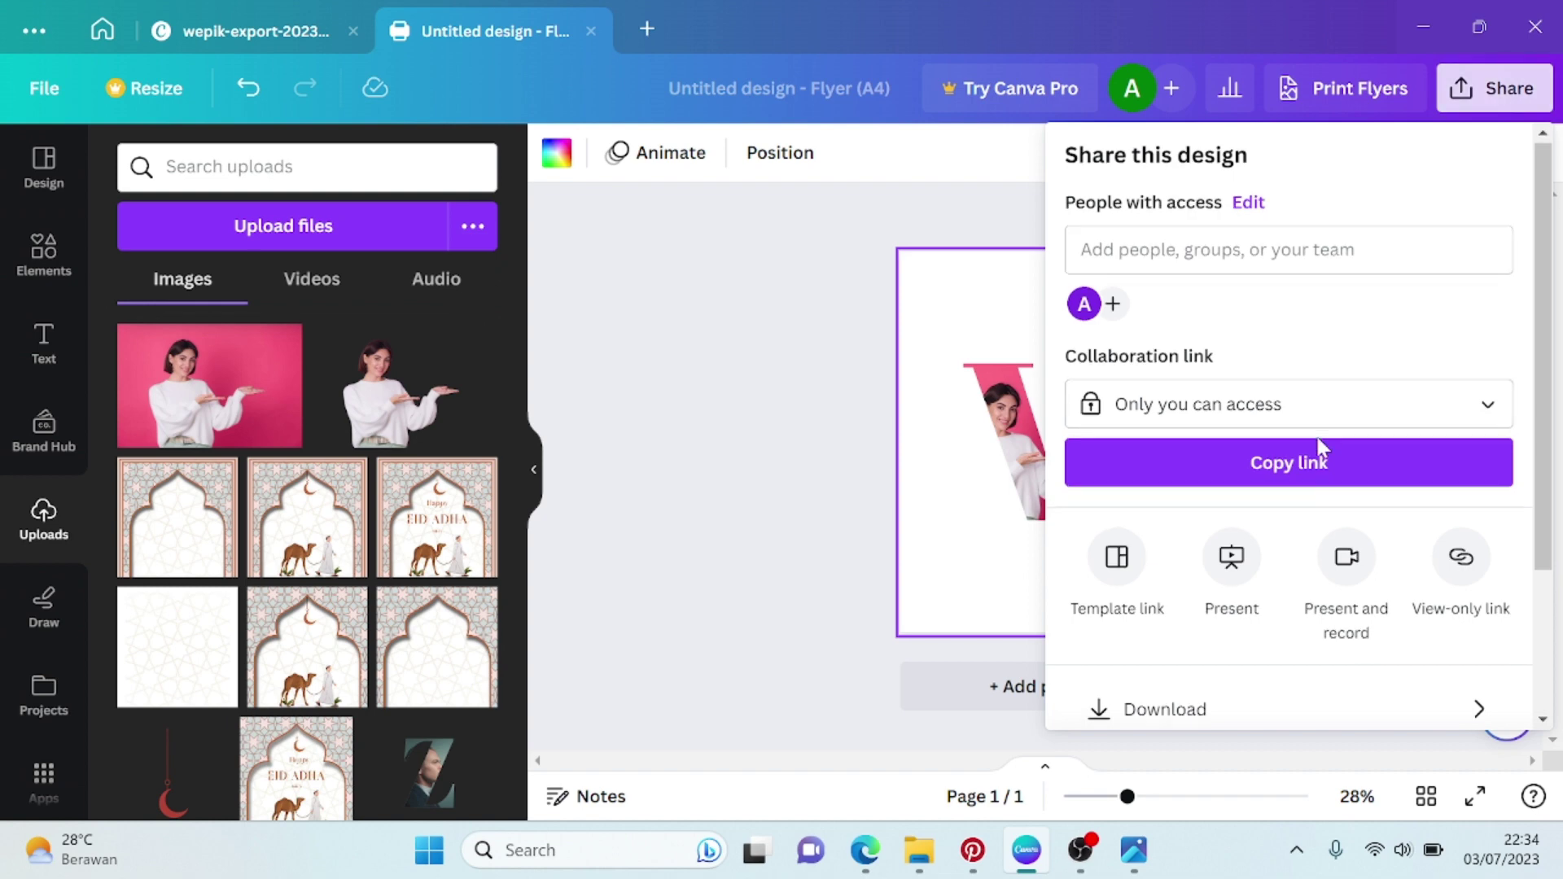
{"action": "scroll", "coordinate": [1270, 480], "scroll_direction": "down", "scroll_amount": 2}
{"action": "left_click", "coordinate": [1200, 513]}
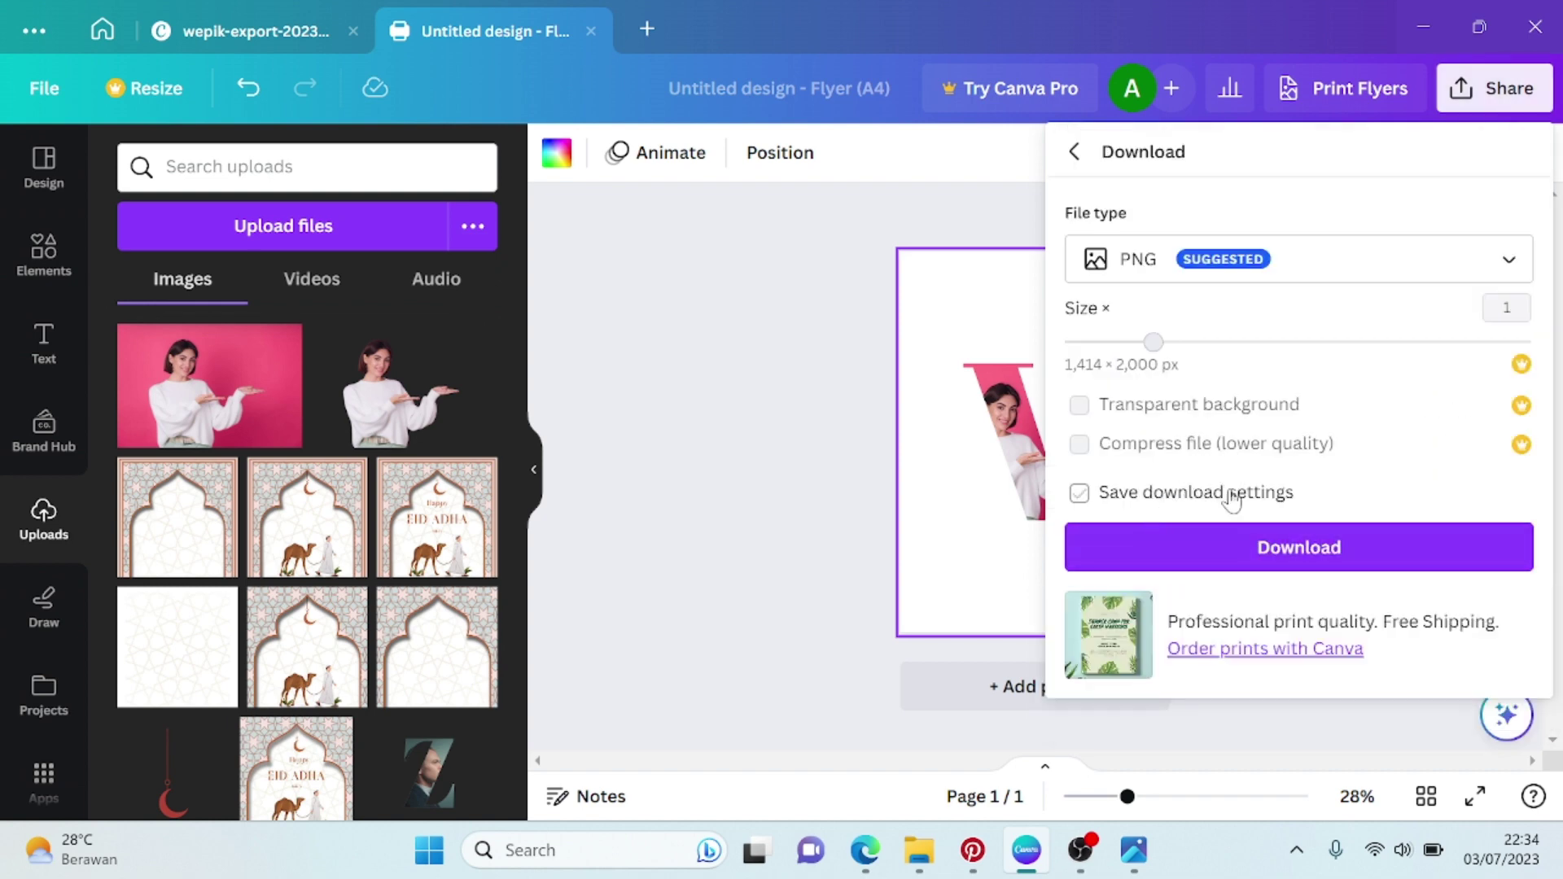
{"action": "left_click", "coordinate": [1202, 554]}
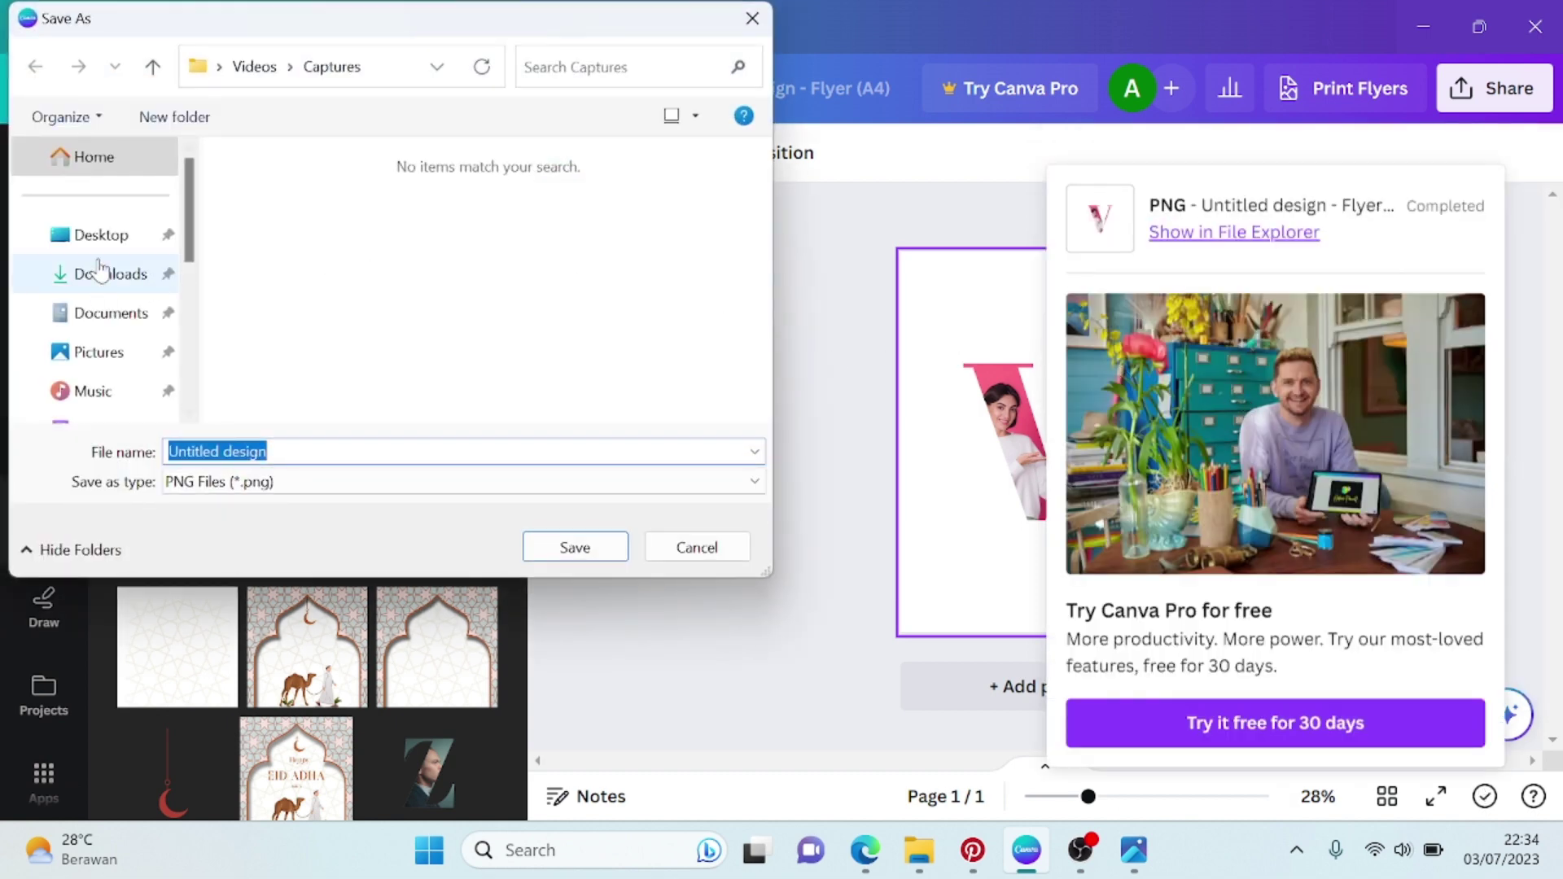
{"action": "scroll", "coordinate": [98, 391], "scroll_direction": "down", "scroll_amount": 2}
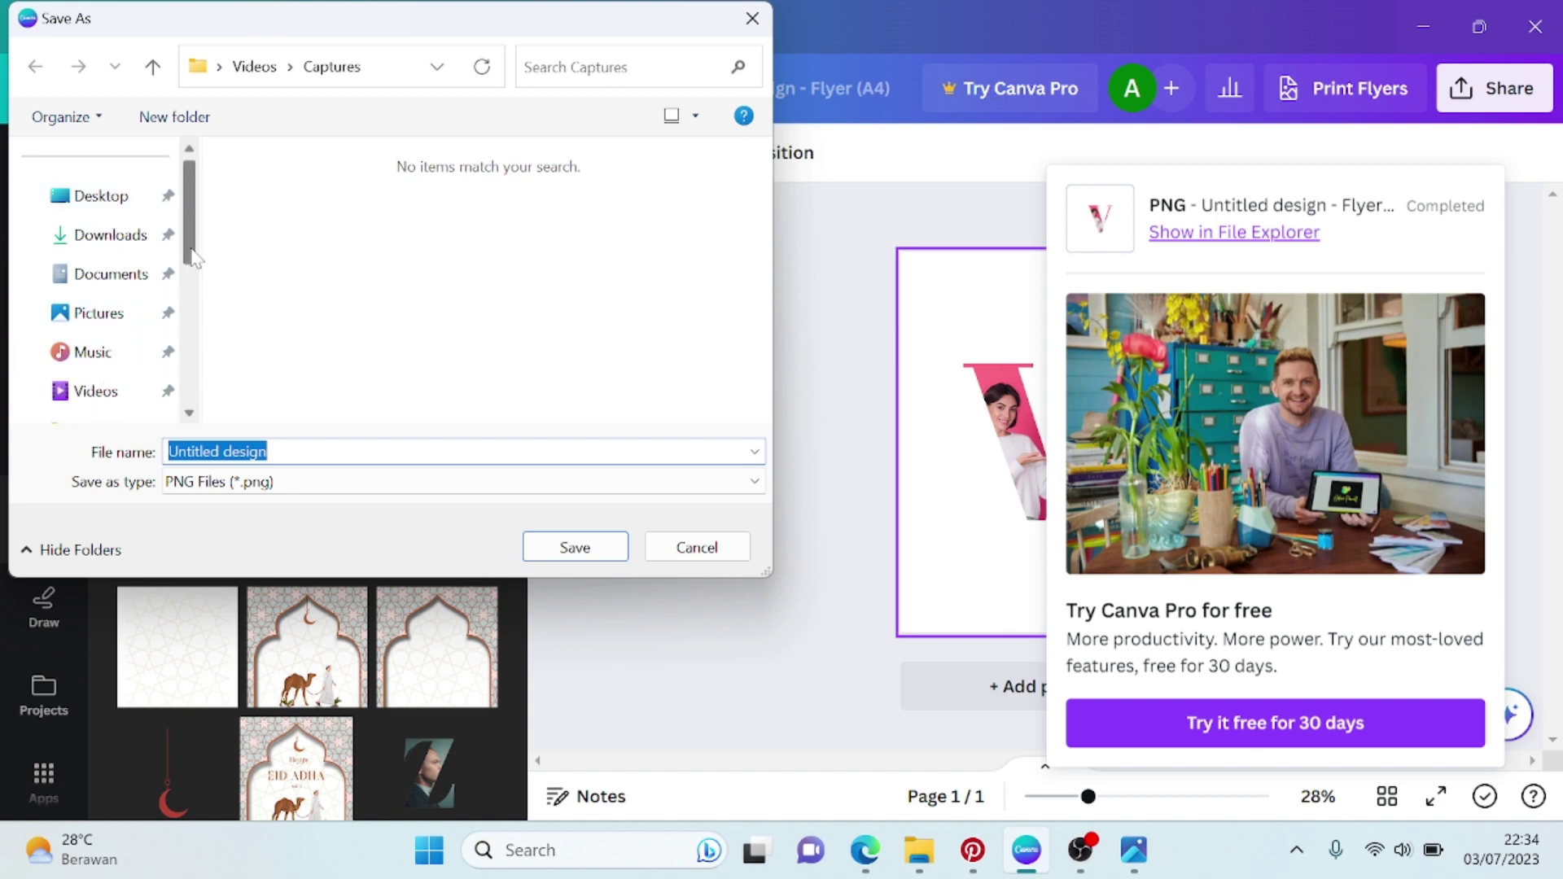
{"action": "scroll", "coordinate": [162, 326], "scroll_direction": "down", "scroll_amount": 4}
{"action": "left_click", "coordinate": [118, 238]}
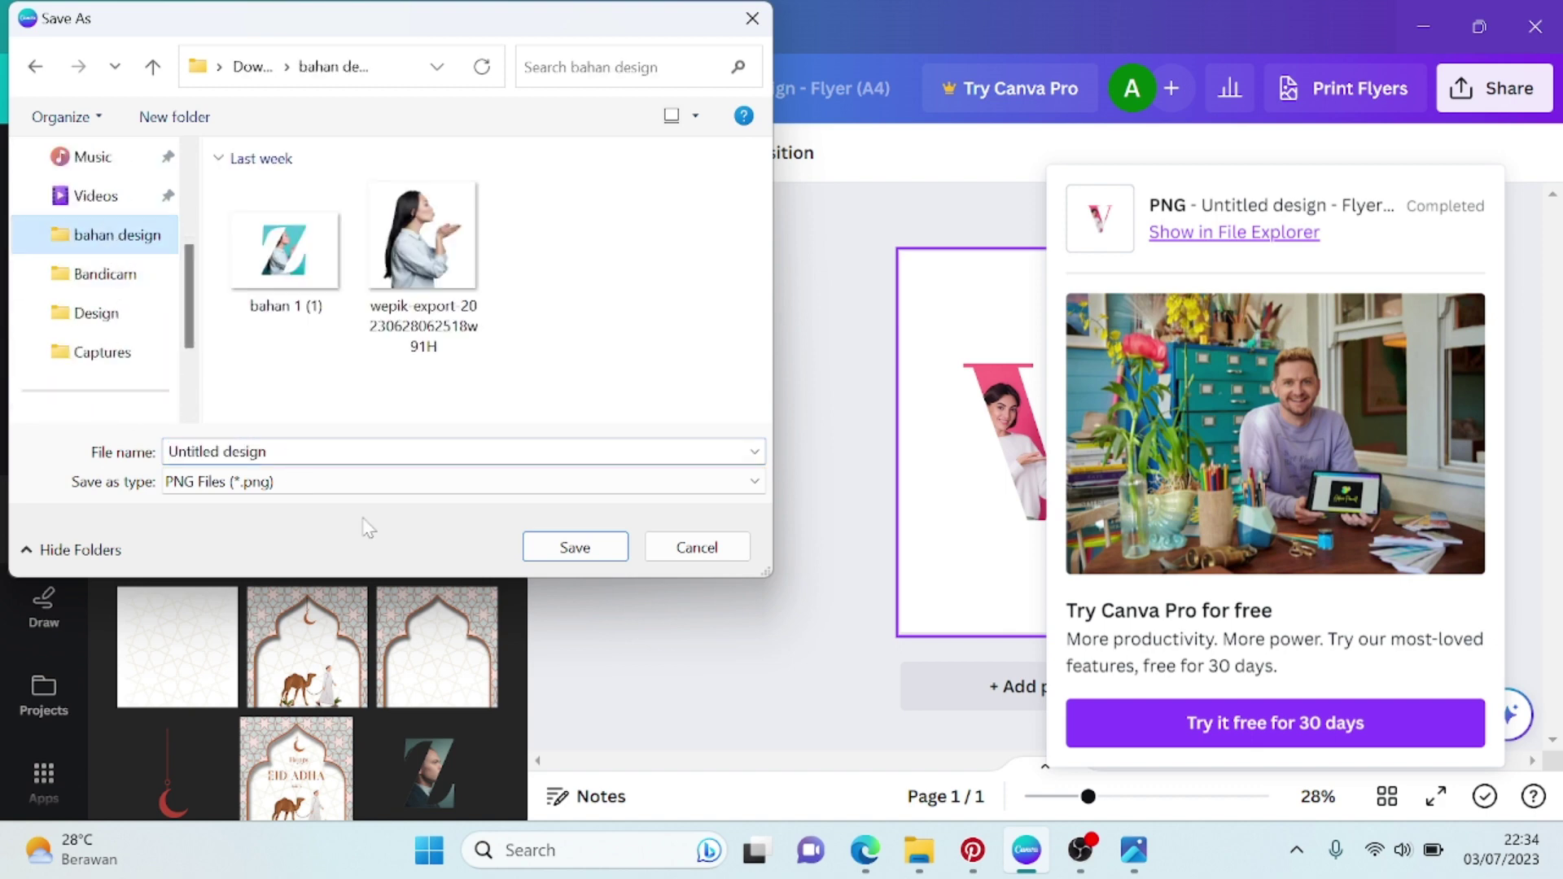
{"action": "left_click", "coordinate": [544, 544]}
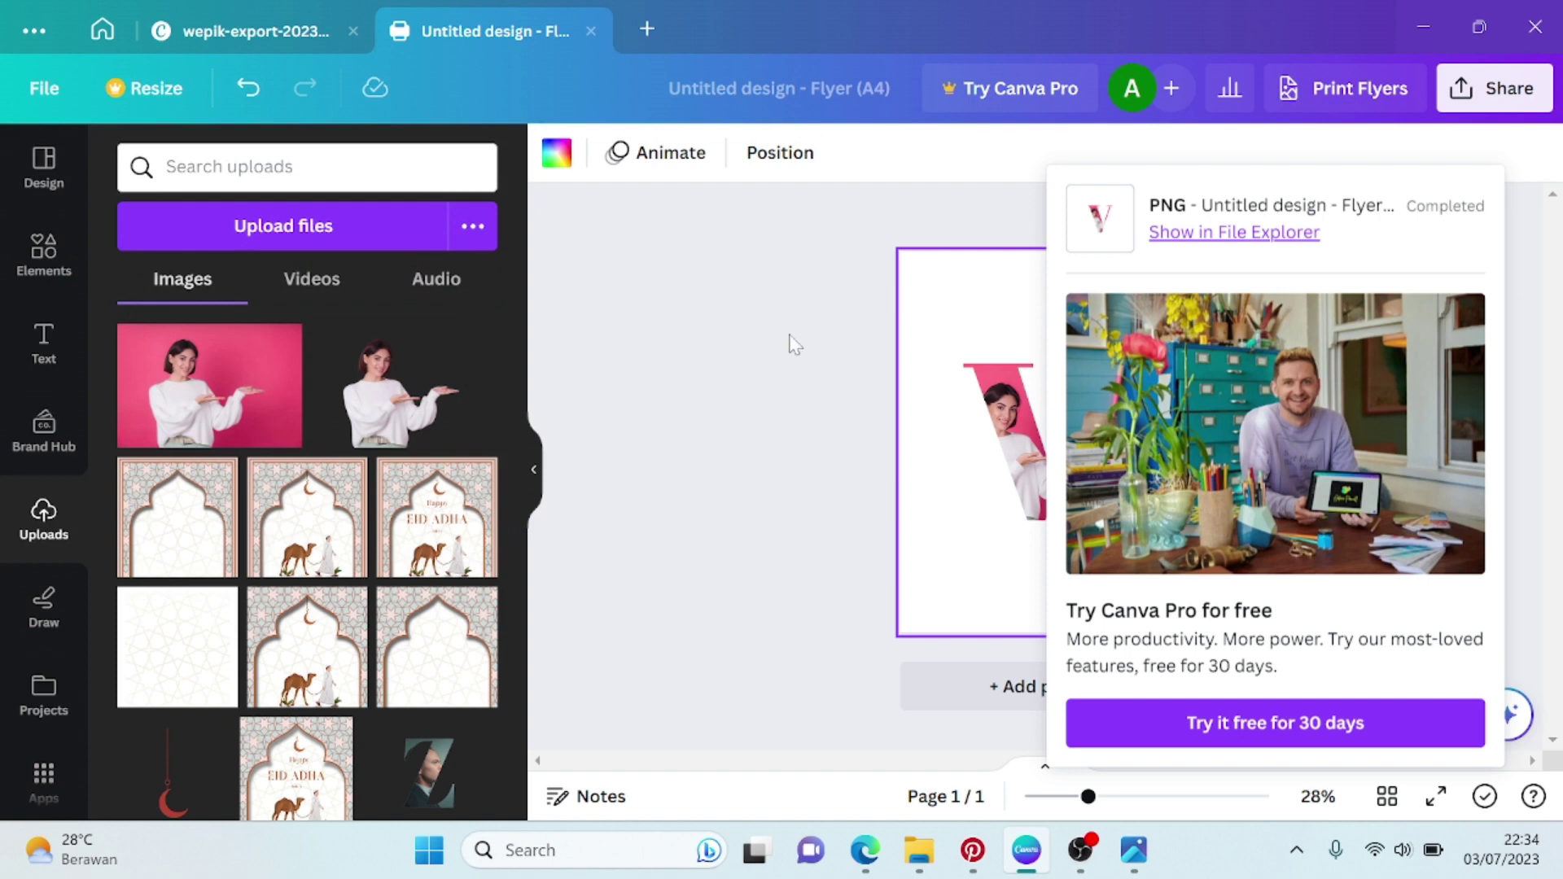
Delete the whole V photo frame and upload the exported Untitled design PNG
{"action": "left_click", "coordinate": [761, 345]}
{"action": "left_click", "coordinate": [1038, 448]}
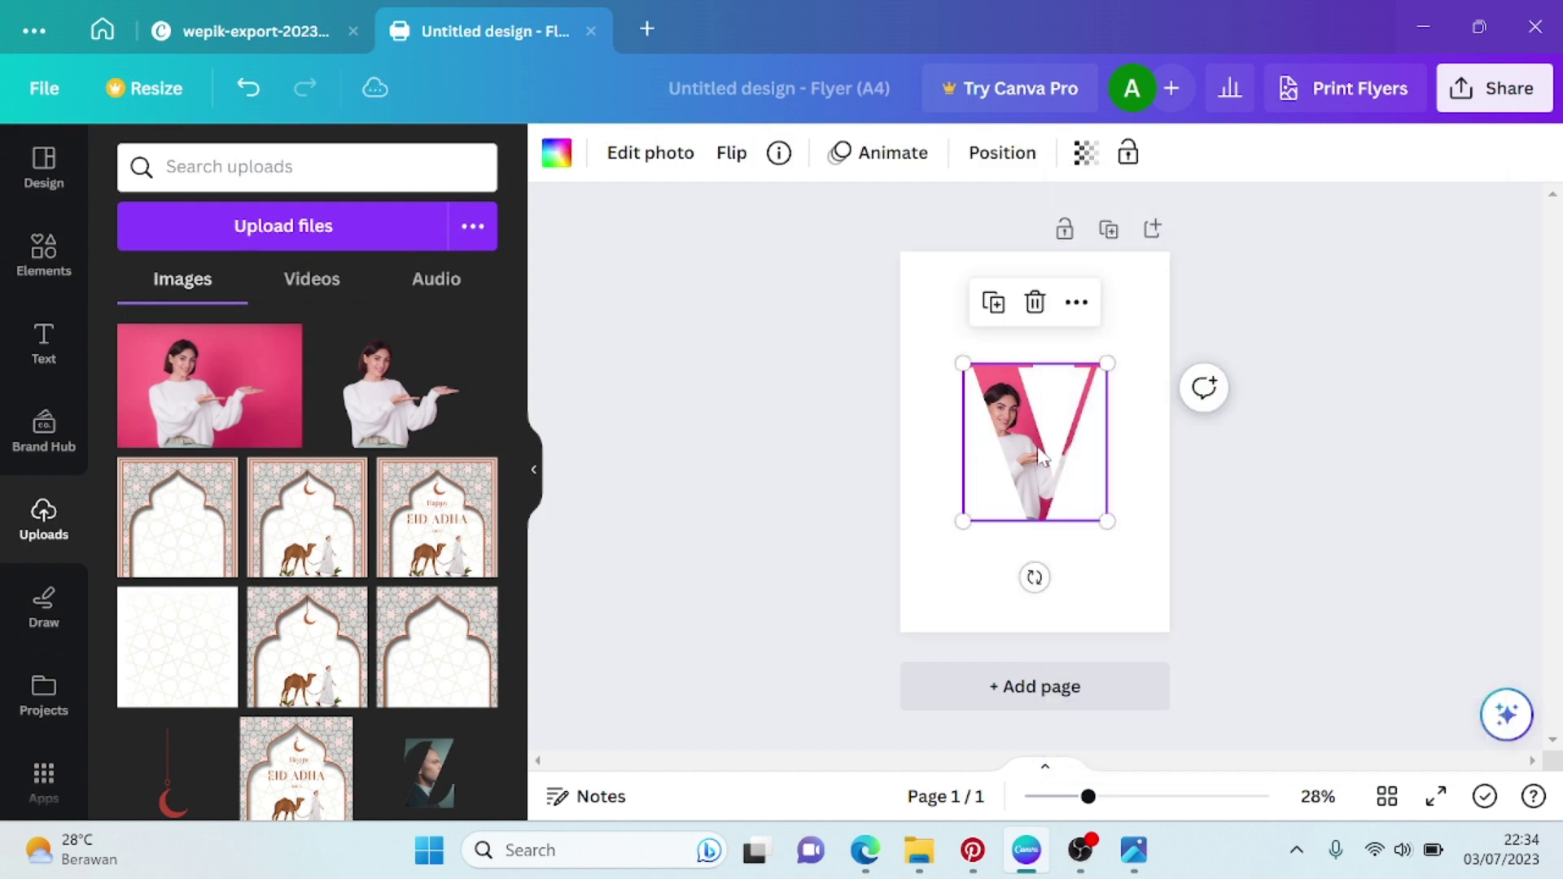
{"action": "left_click", "coordinate": [1034, 302]}
{"action": "left_click", "coordinate": [1042, 417]}
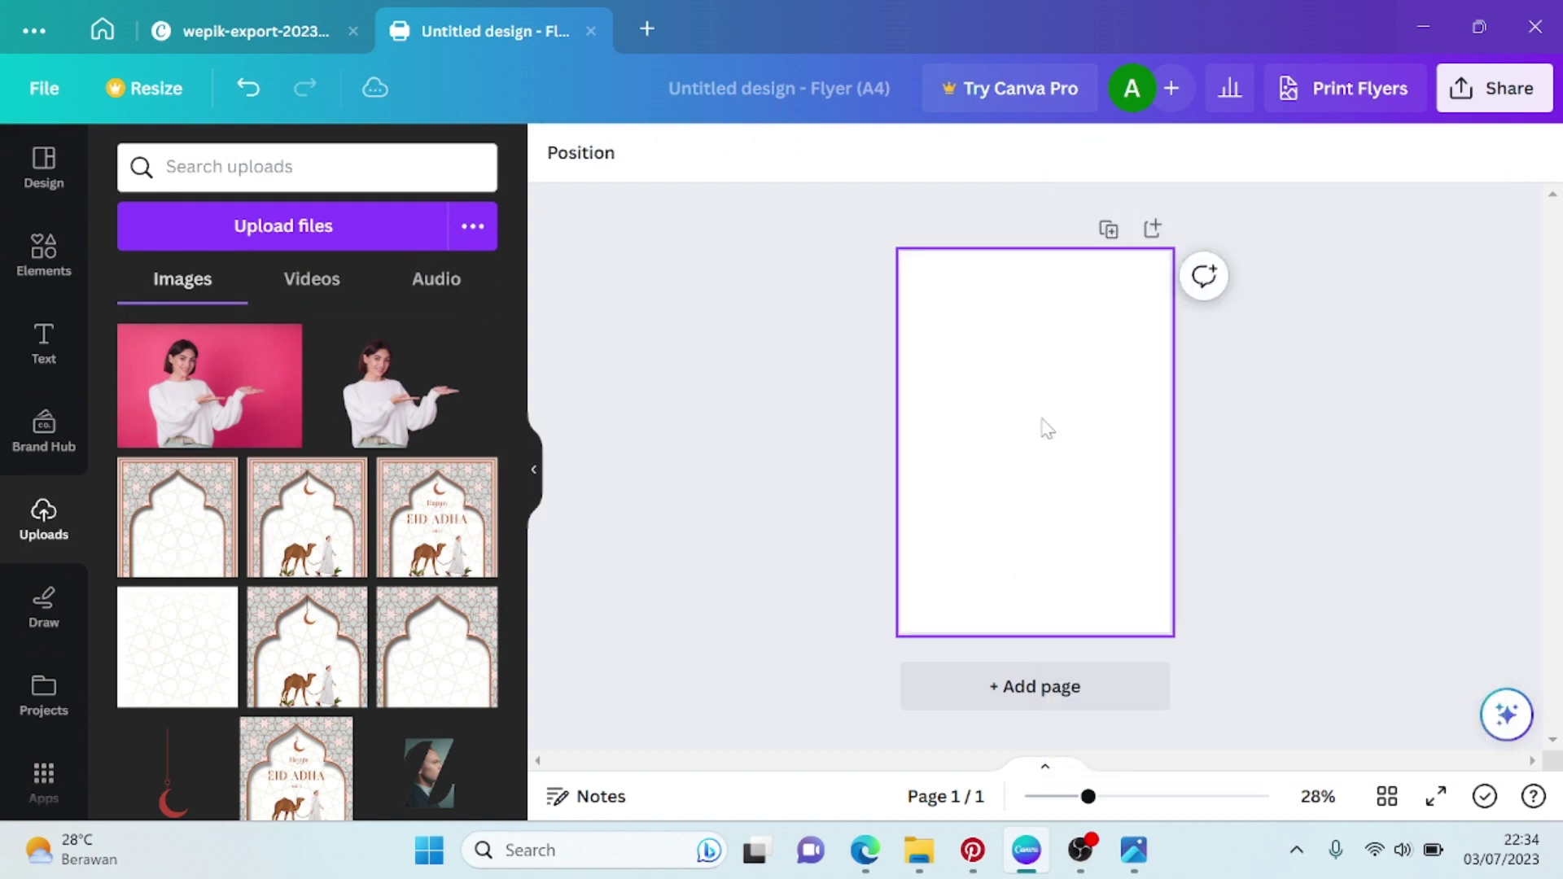
{"action": "mouse_move", "coordinate": [209, 386]}
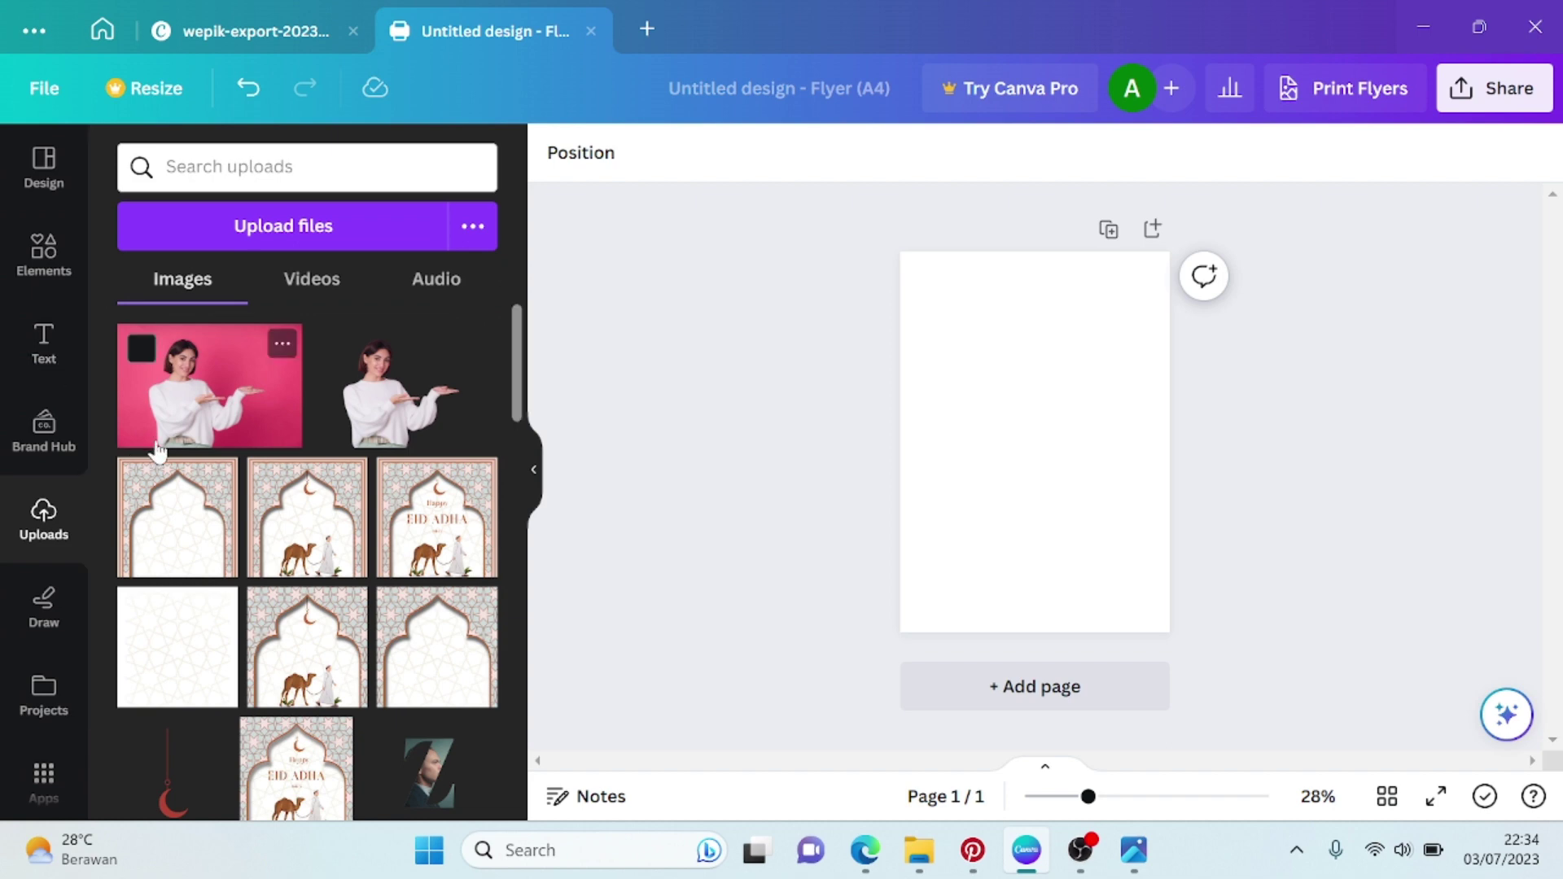
{"action": "left_click", "coordinate": [311, 221]}
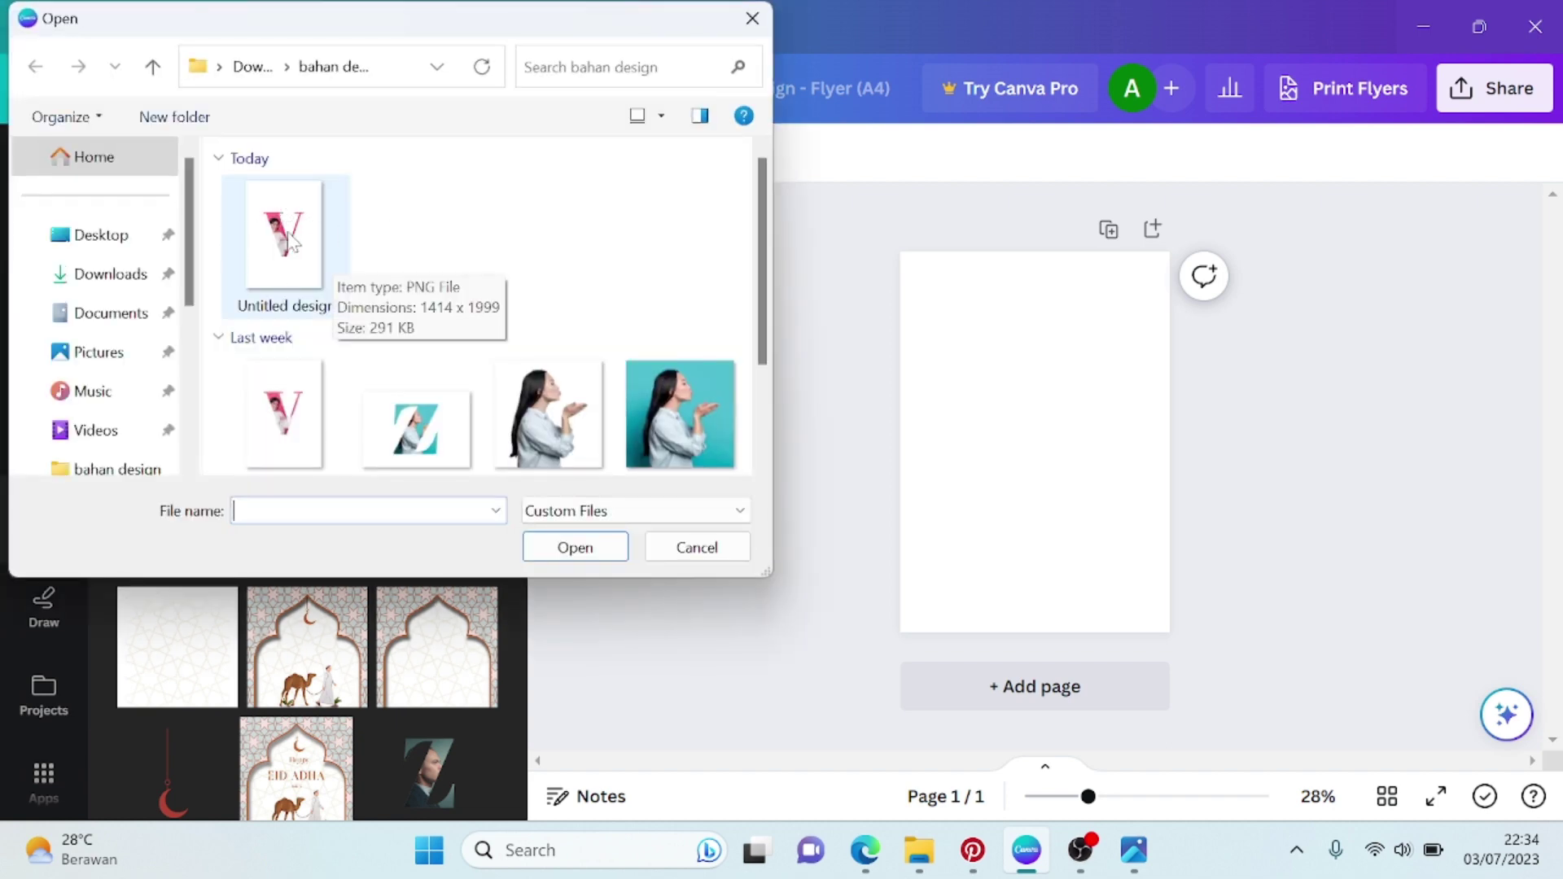
{"action": "double_click", "coordinate": [287, 240]}
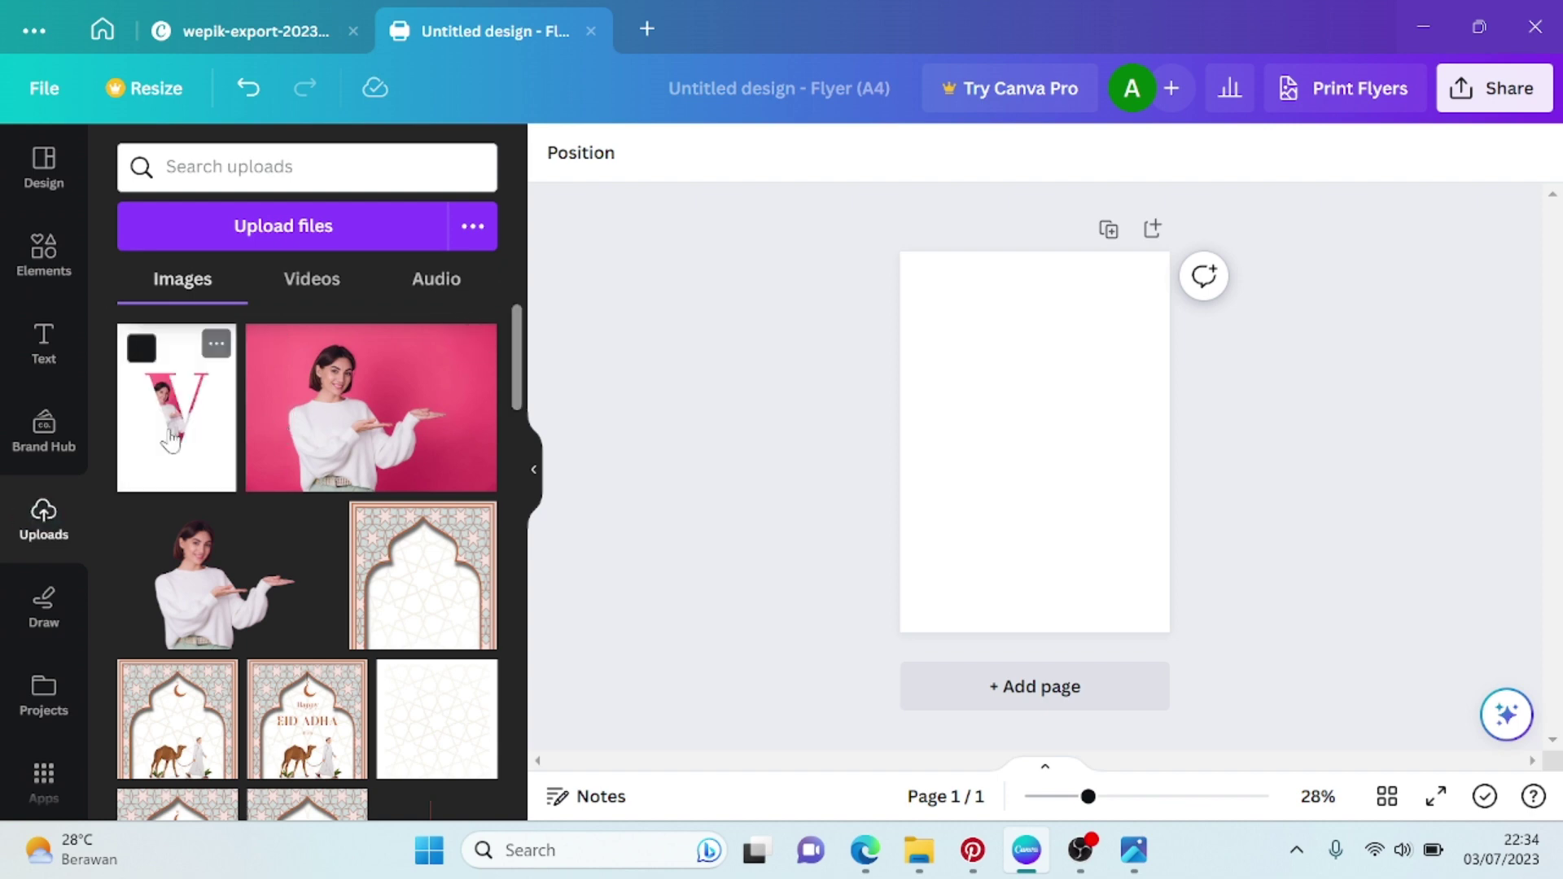
Drag the uploaded V image onto the page, enlarge it and centre it with the guides
{"action": "left_click_drag", "start_coordinate": [171, 439], "coordinate": [1021, 401]}
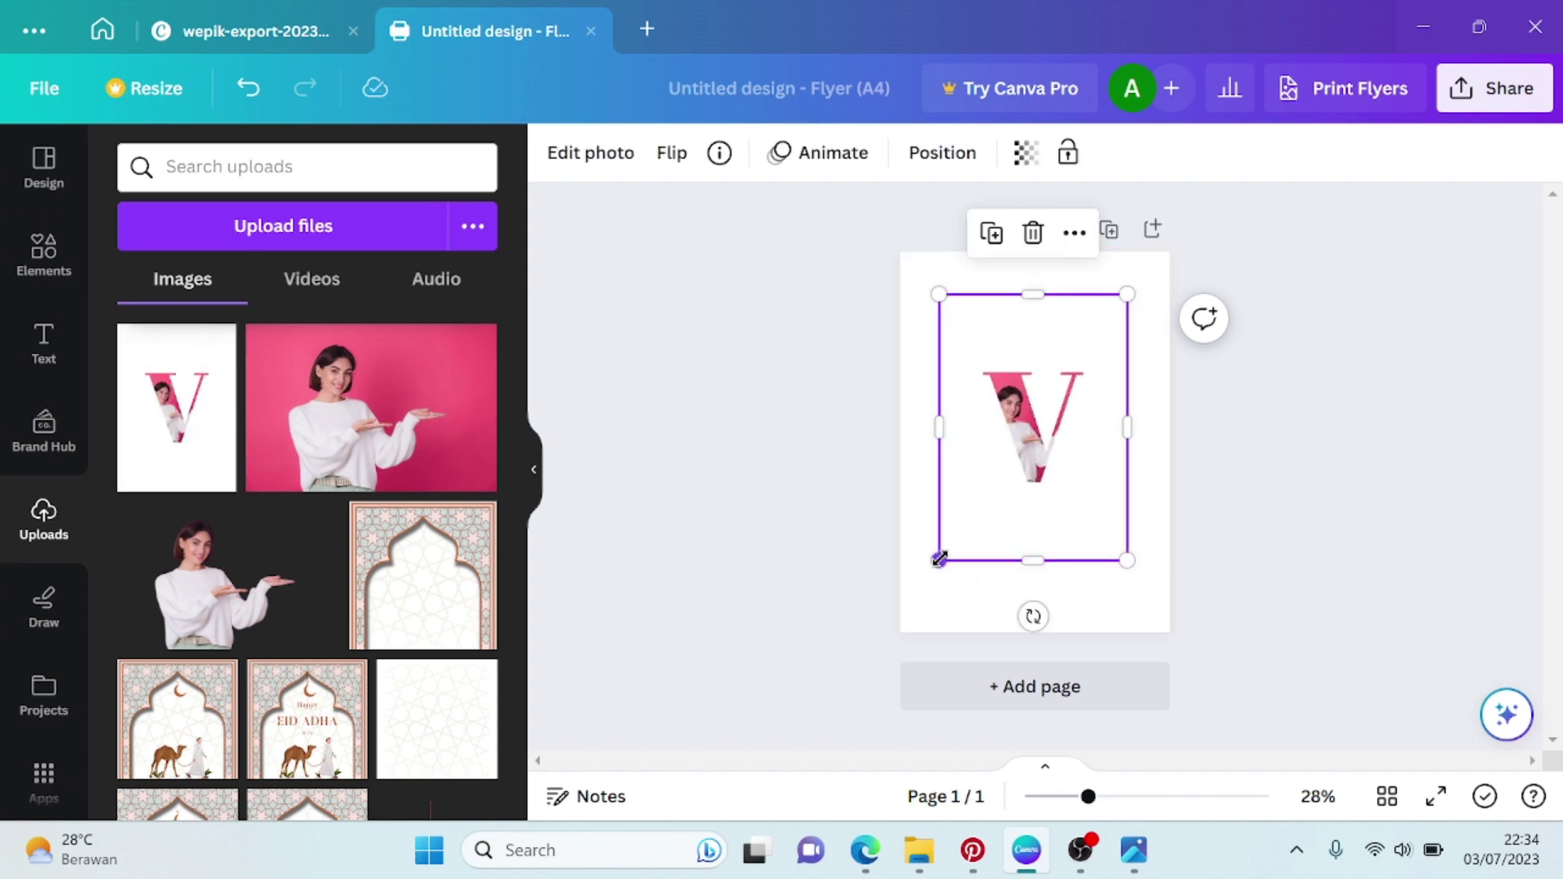
{"action": "left_click_drag", "start_coordinate": [939, 560], "coordinate": [928, 576]}
{"action": "left_click_drag", "start_coordinate": [995, 468], "coordinate": [997, 465]}
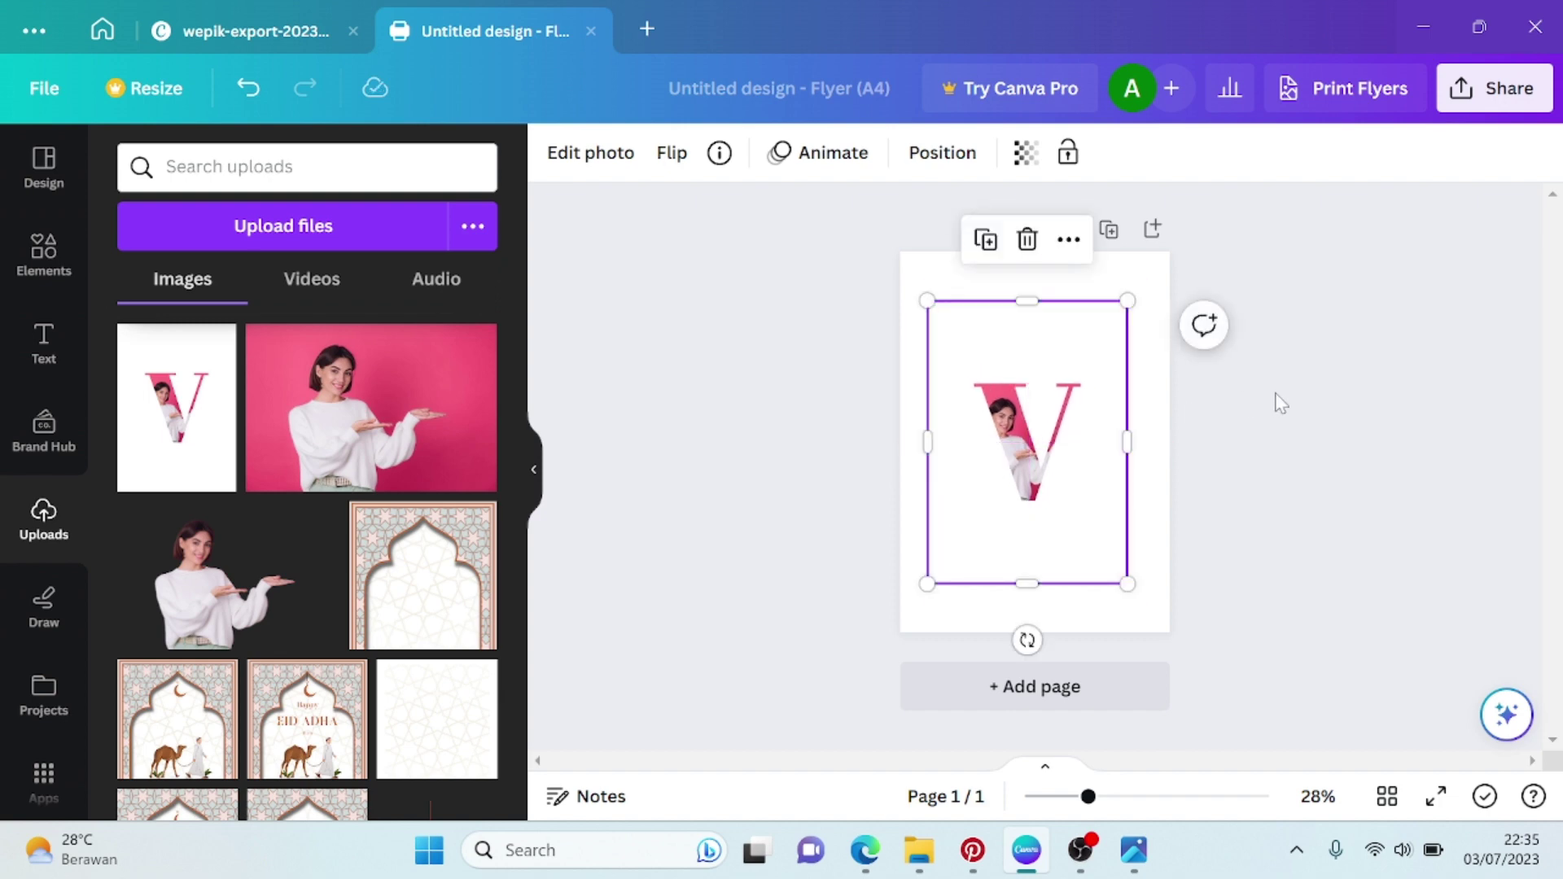
{"action": "left_click", "coordinate": [1202, 450]}
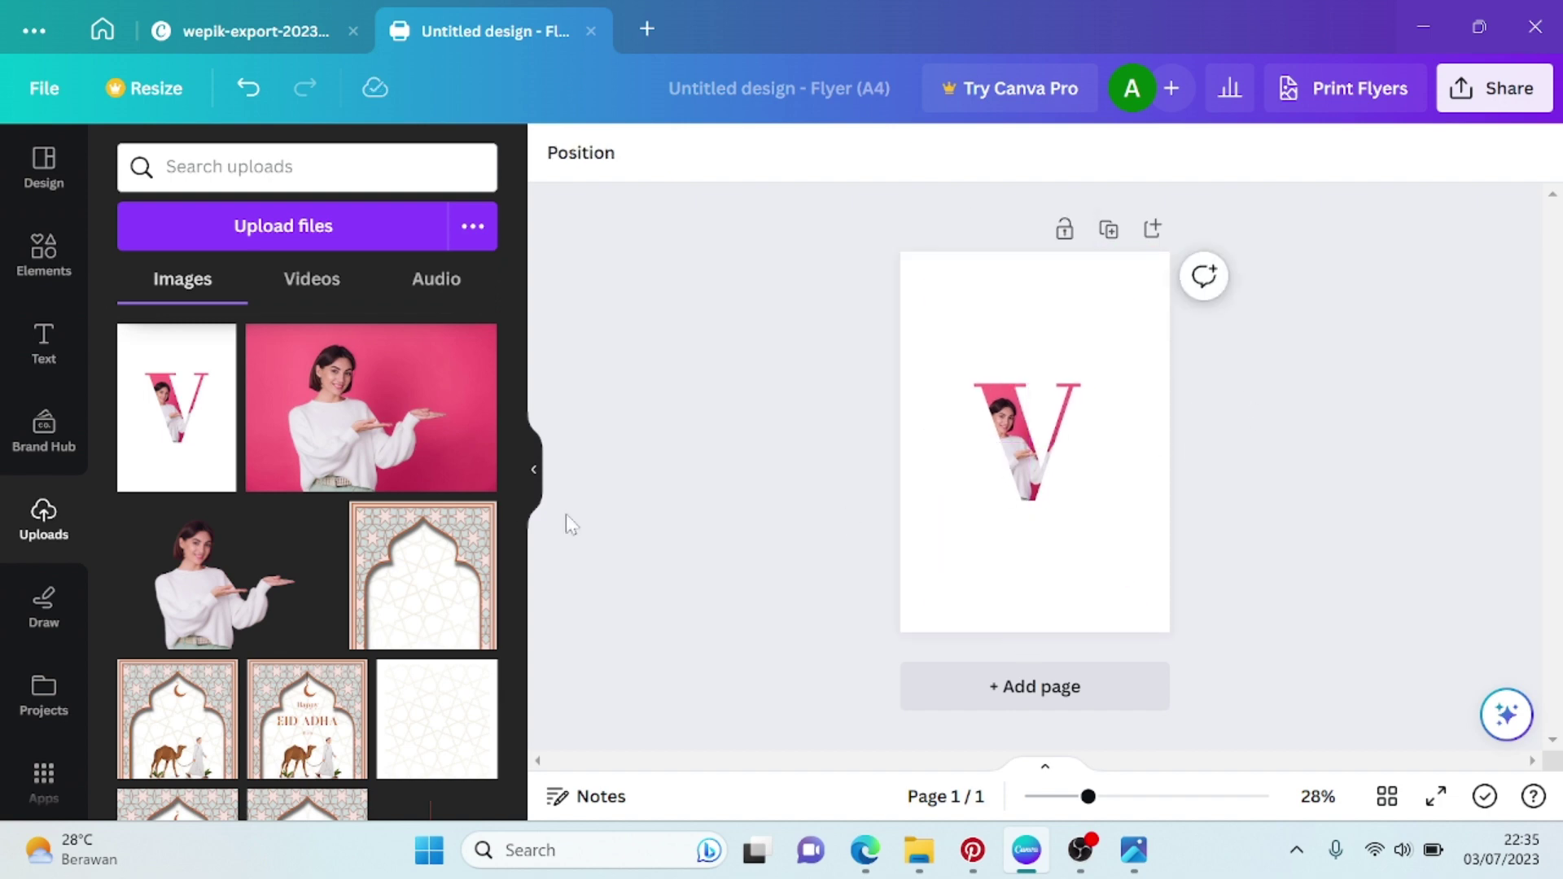
{"action": "mouse_move", "coordinate": [232, 577]}
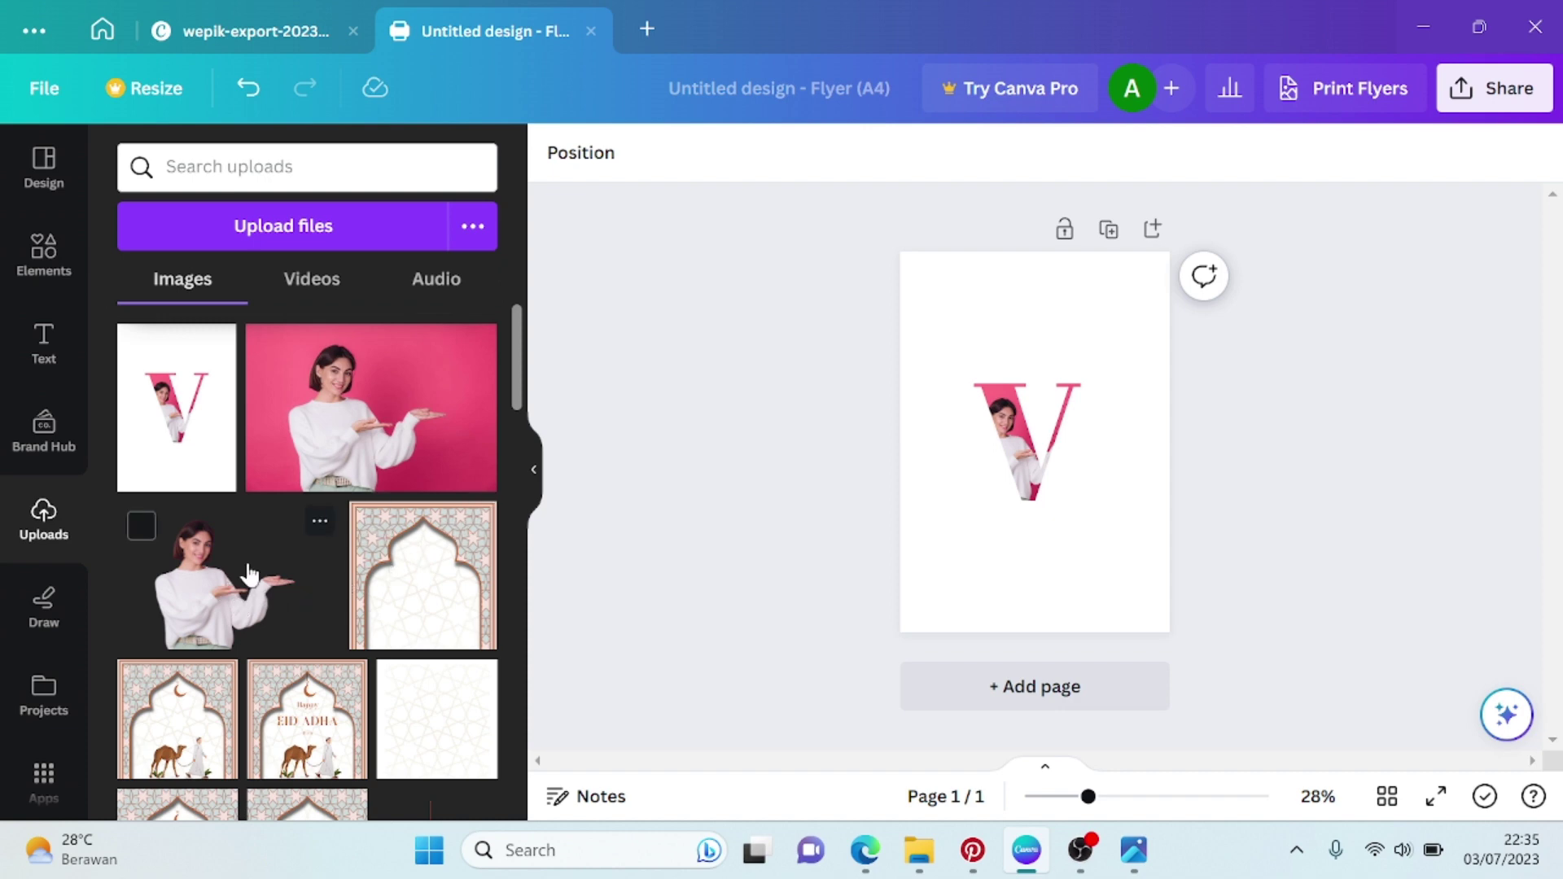
Drop the woman's cutout onto the page, shrink it and move it over the V
{"action": "mouse_move", "coordinate": [225, 607]}
{"action": "left_mouse_down"}
{"action": "mouse_move", "coordinate": [989, 488]}
{"action": "mouse_move", "coordinate": [912, 510]}
{"action": "left_mouse_up"}
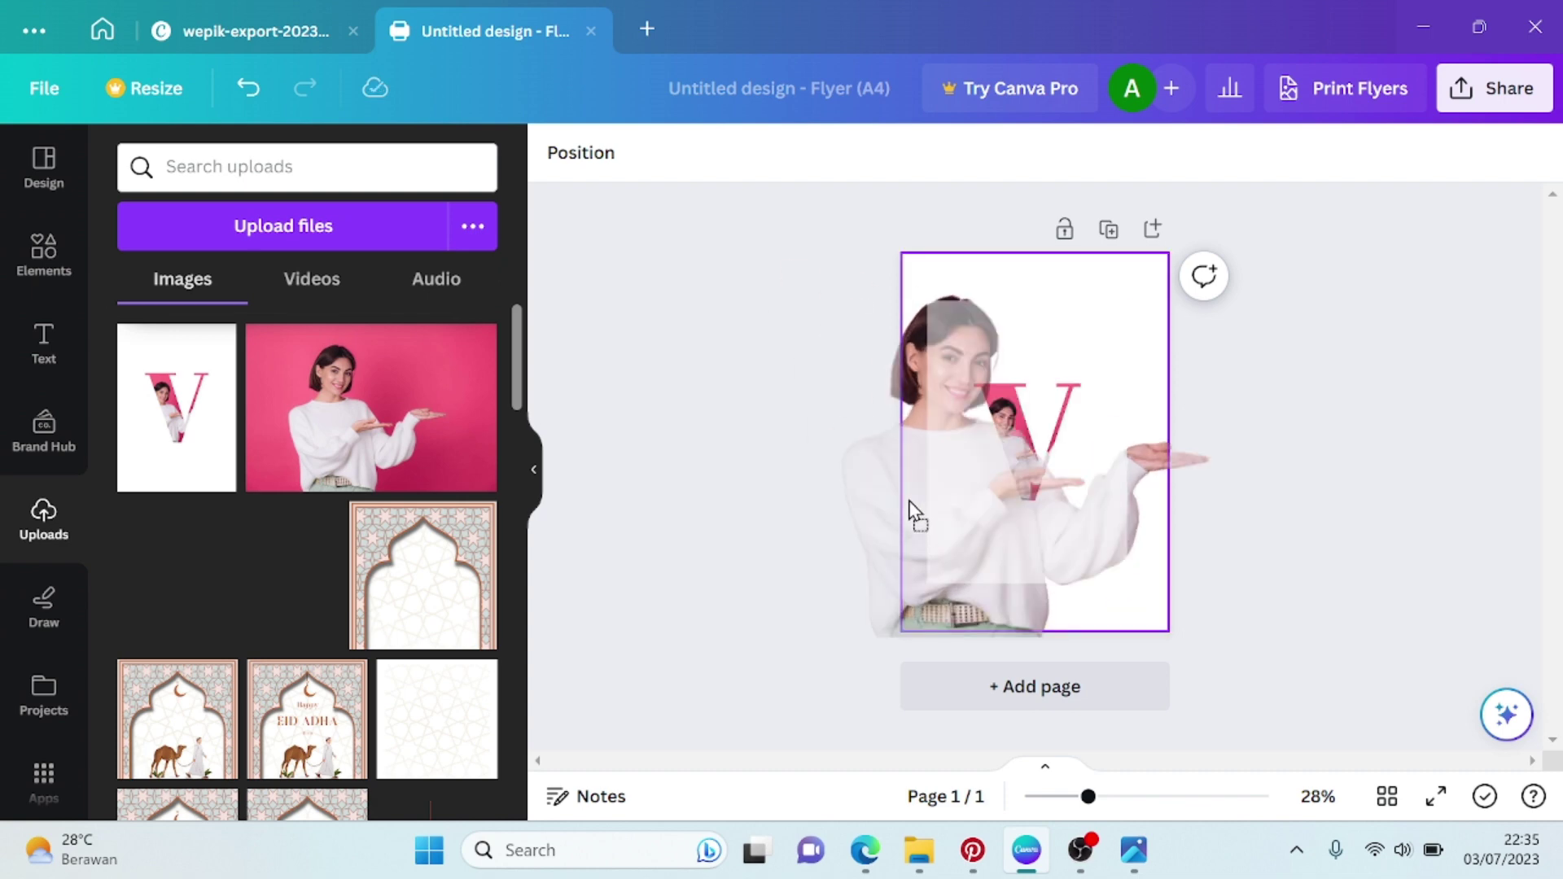
{"action": "mouse_move", "coordinate": [915, 447]}
{"action": "left_mouse_down"}
{"action": "mouse_move", "coordinate": [844, 432]}
{"action": "mouse_move", "coordinate": [910, 446]}
{"action": "left_mouse_up"}
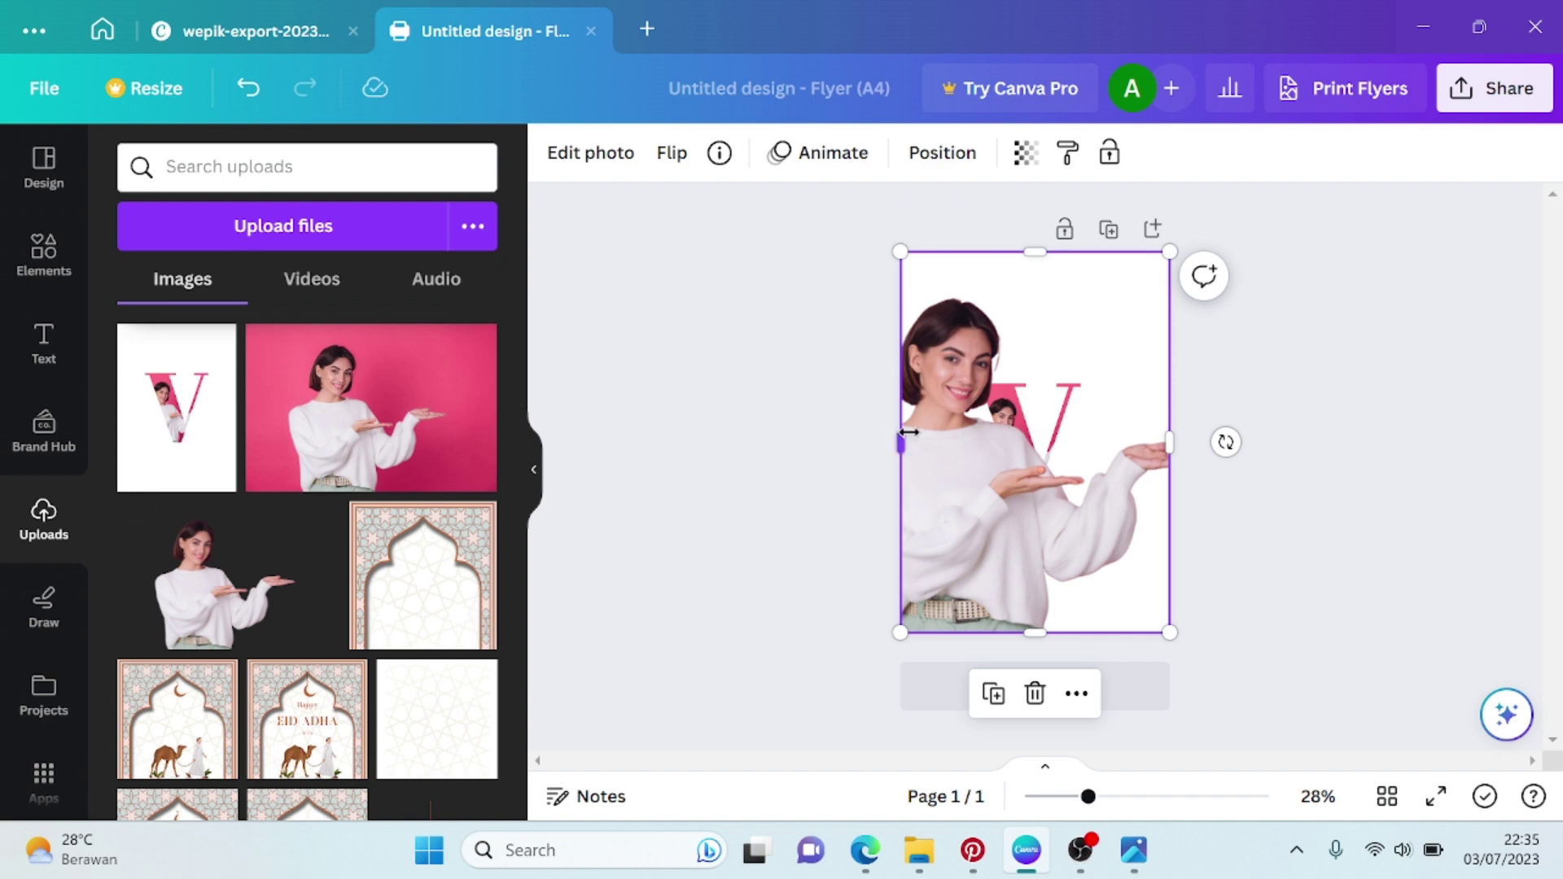
{"action": "left_click_drag", "start_coordinate": [900, 632], "coordinate": [1018, 467]}
{"action": "left_click_drag", "start_coordinate": [1097, 373], "coordinate": [1038, 480]}
{"action": "left_click_drag", "start_coordinate": [957, 572], "coordinate": [988, 532]}
{"action": "left_click_drag", "start_coordinate": [1072, 452], "coordinate": [1057, 479]}
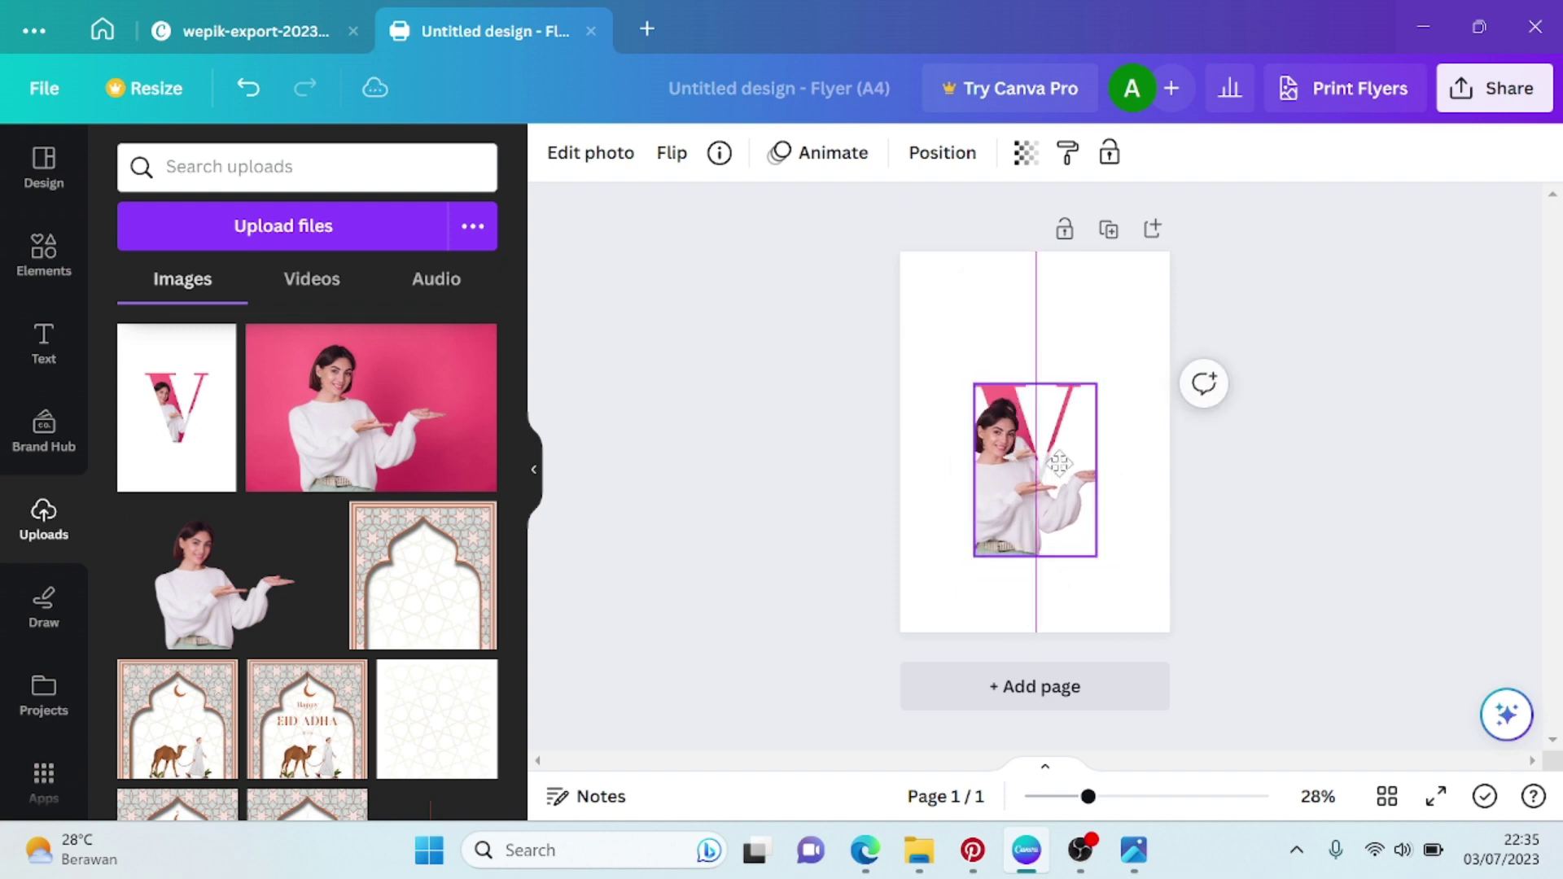
At 72% zoom, refine the photo's size and place it over the V's left part
{"action": "left_click", "coordinate": [1148, 797]}
{"action": "left_click_drag", "start_coordinate": [1007, 586], "coordinate": [1021, 549]}
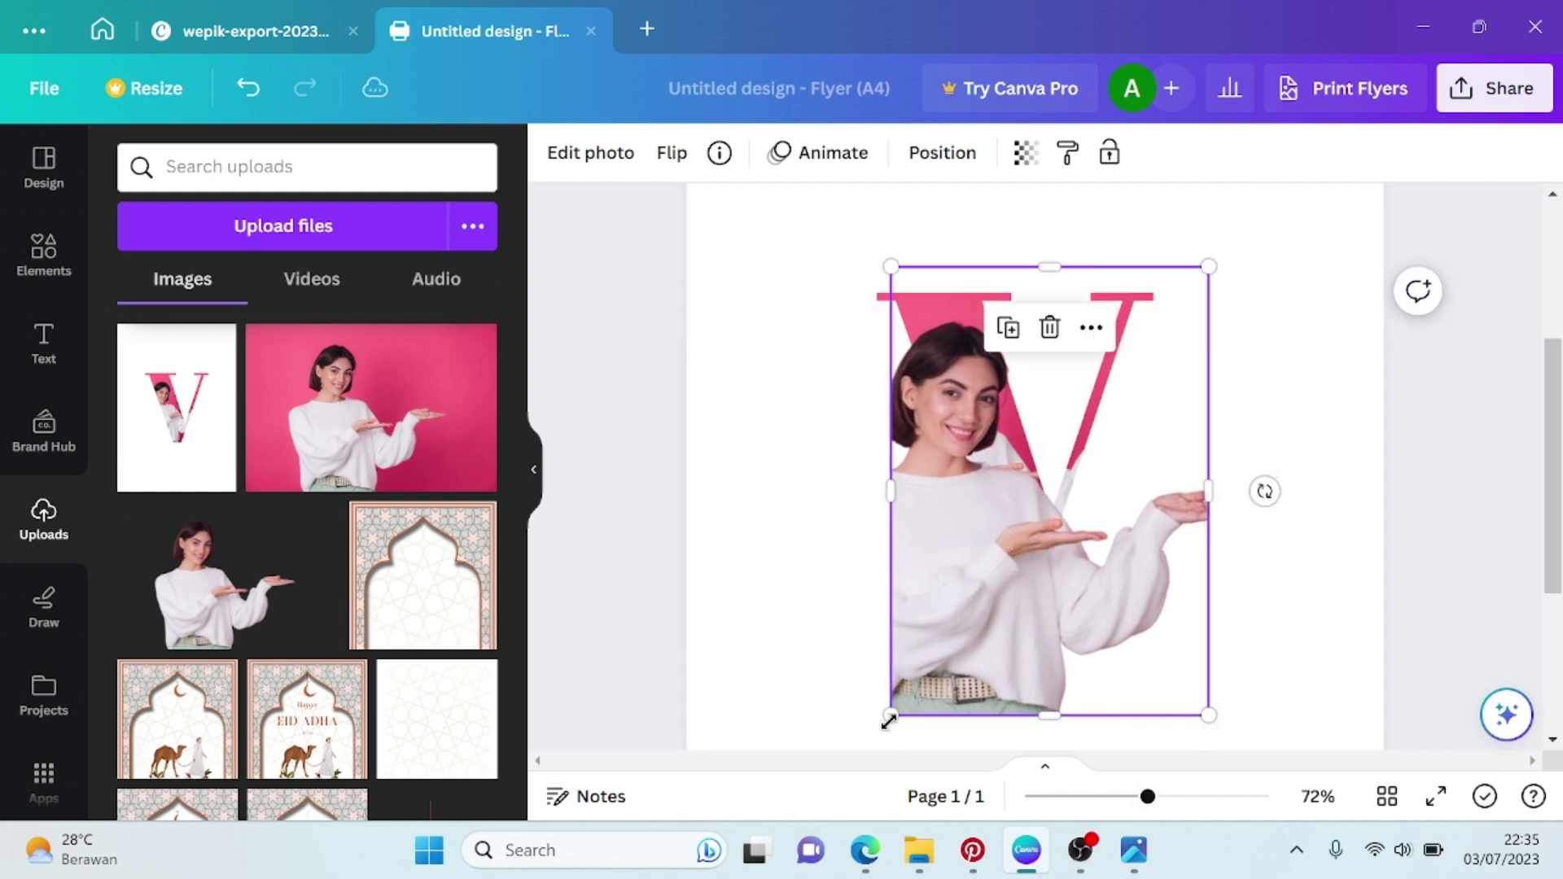
{"action": "left_click_drag", "start_coordinate": [890, 722], "coordinate": [968, 604]}
{"action": "left_click_drag", "start_coordinate": [1056, 434], "coordinate": [990, 443]}
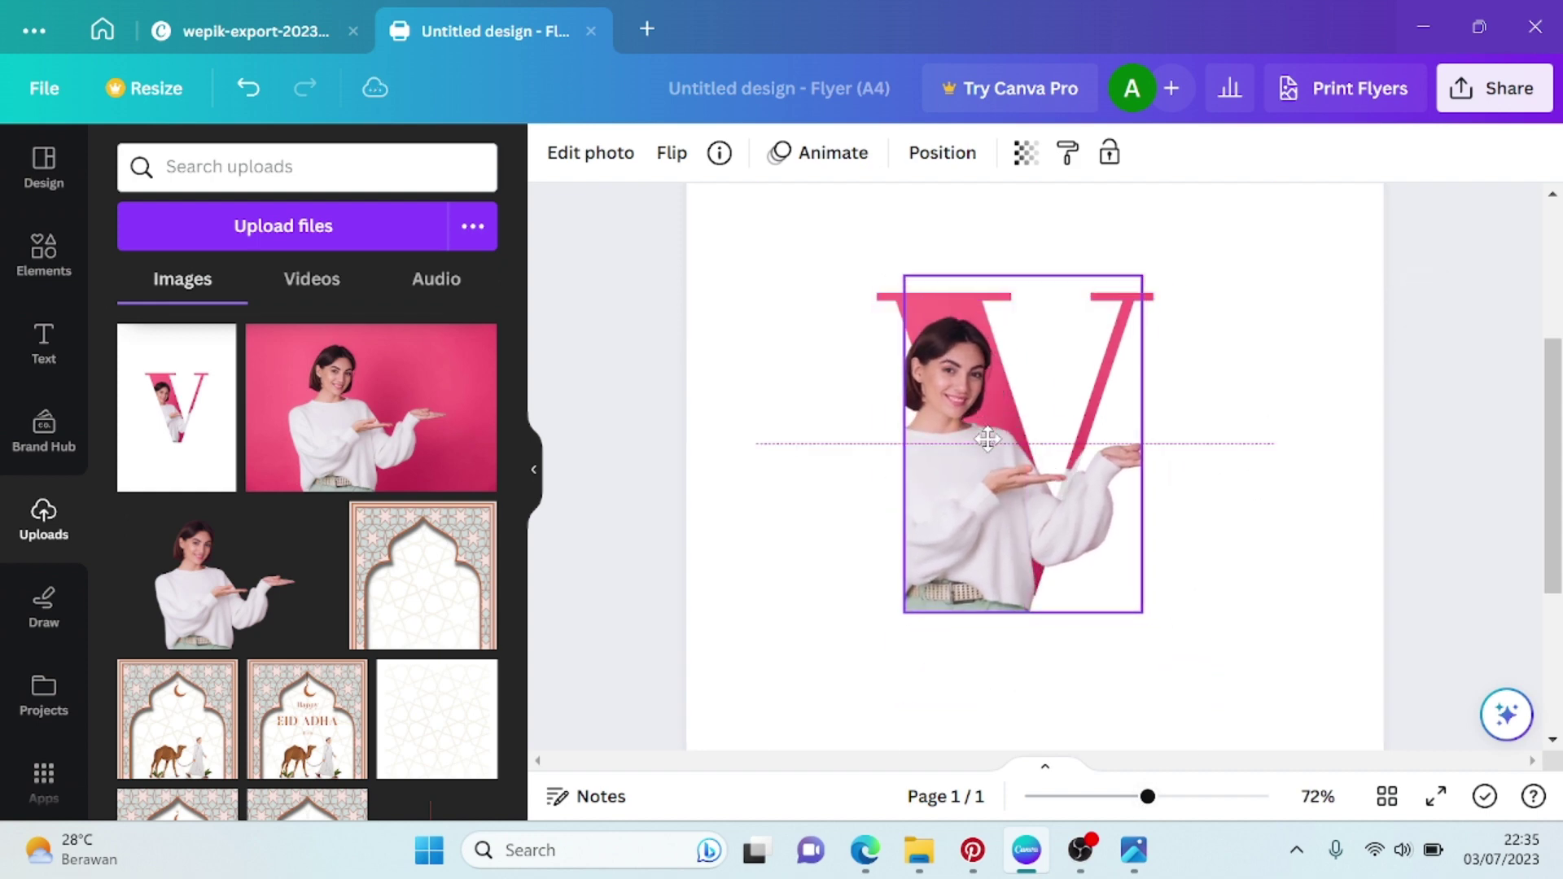
{"action": "left_click_drag", "start_coordinate": [901, 617], "coordinate": [923, 584]}
{"action": "left_click_drag", "start_coordinate": [1016, 443], "coordinate": [1001, 464]}
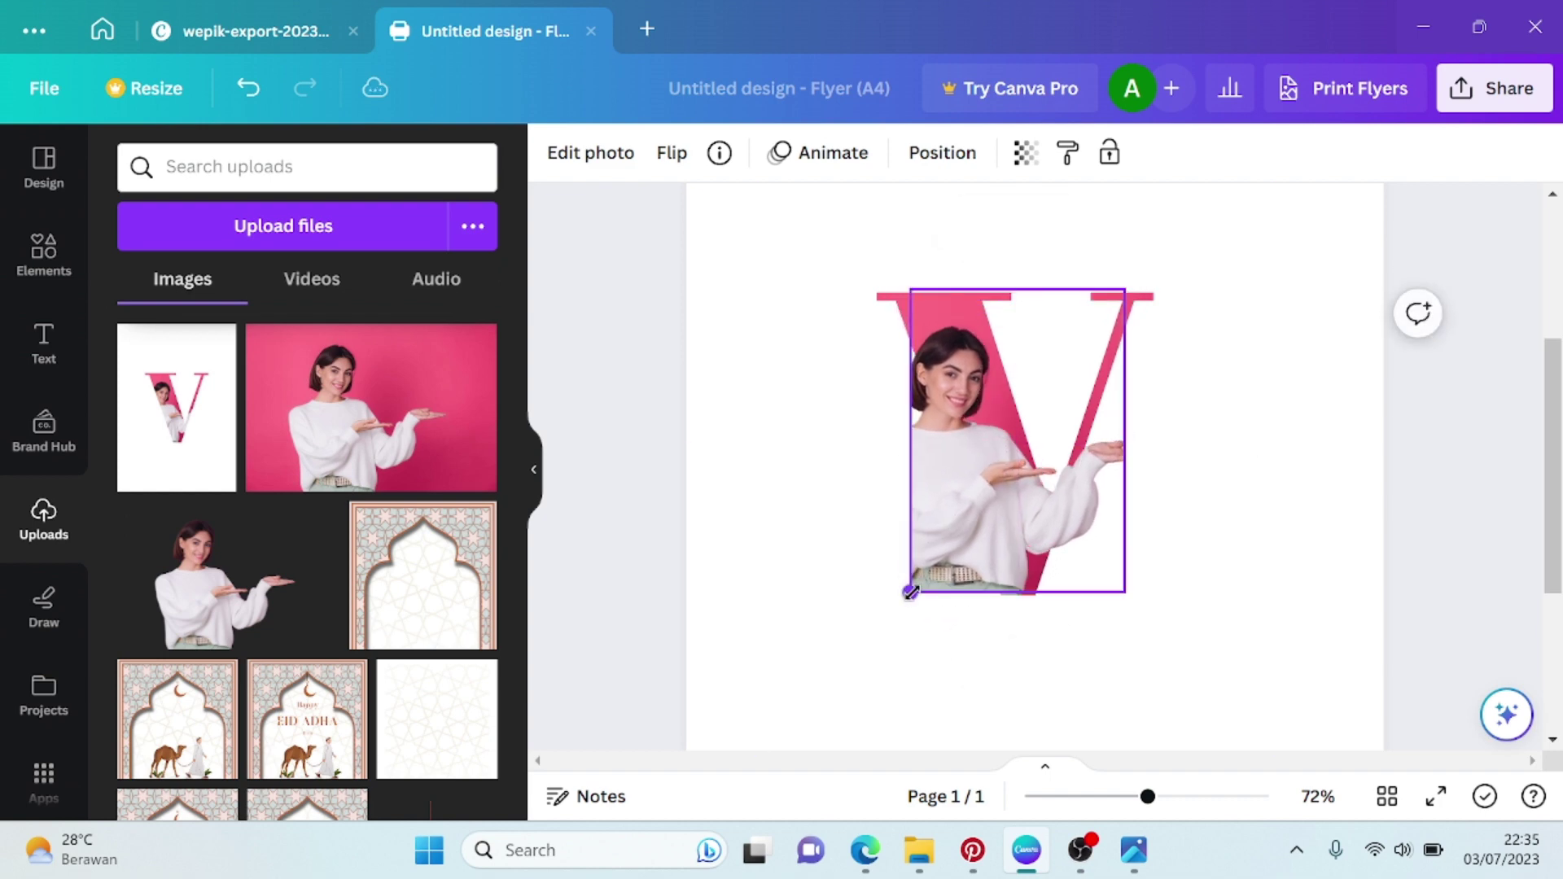
{"action": "left_click_drag", "start_coordinate": [904, 600], "coordinate": [900, 604]}
Test partial transparency on the photo and resize it to about 65 by 92
{"action": "left_click", "coordinate": [1024, 152]}
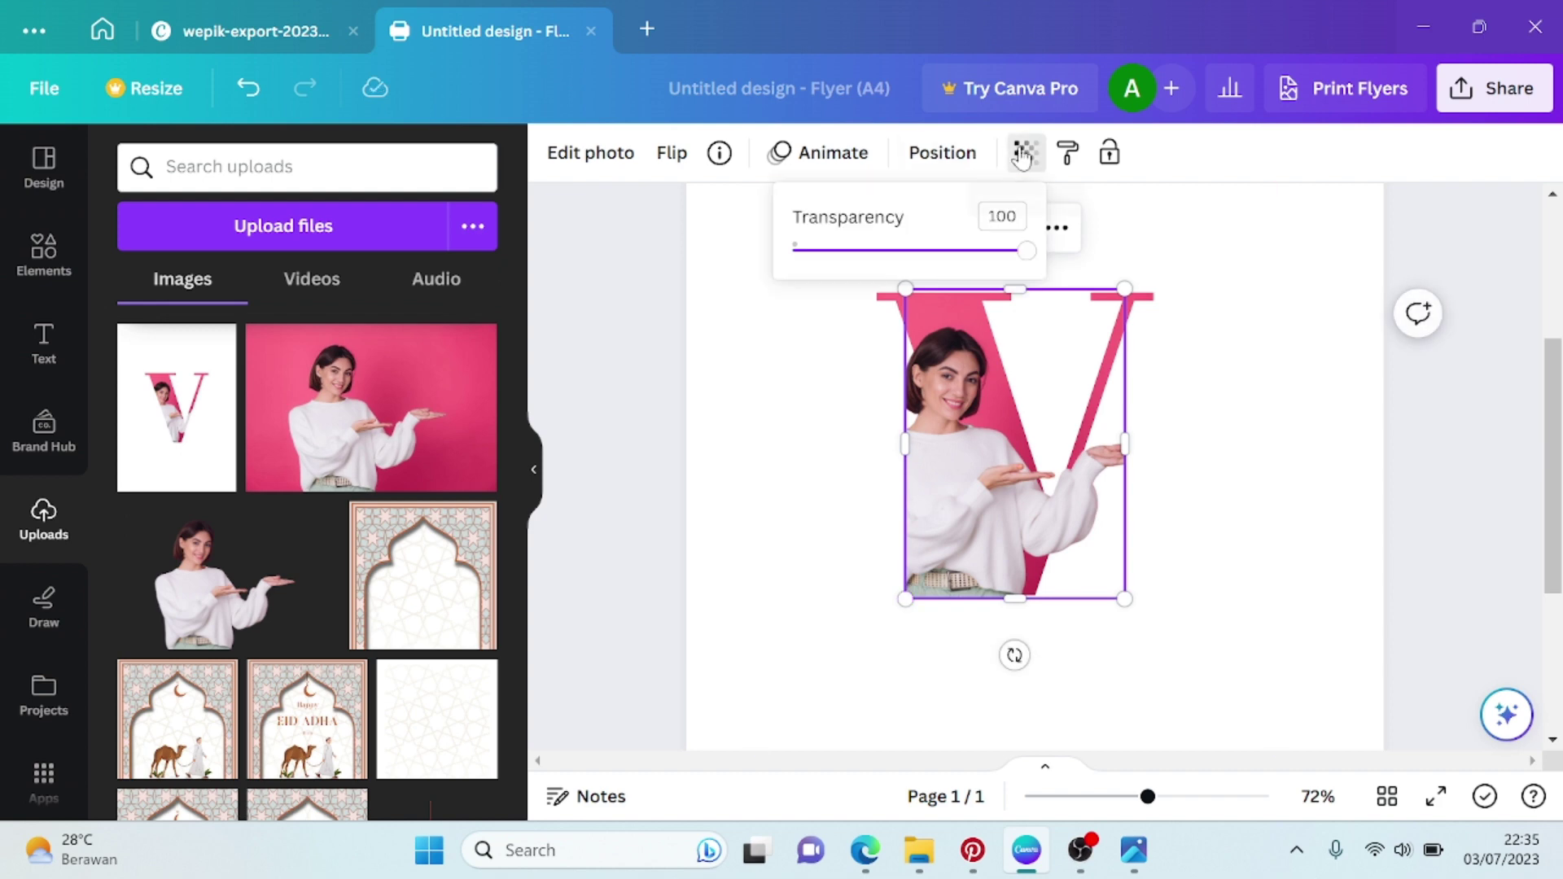
{"action": "mouse_move", "coordinate": [1022, 251]}
{"action": "left_mouse_down"}
{"action": "mouse_move", "coordinate": [890, 261]}
{"action": "mouse_move", "coordinate": [990, 260]}
{"action": "mouse_move", "coordinate": [938, 290]}
{"action": "left_mouse_up"}
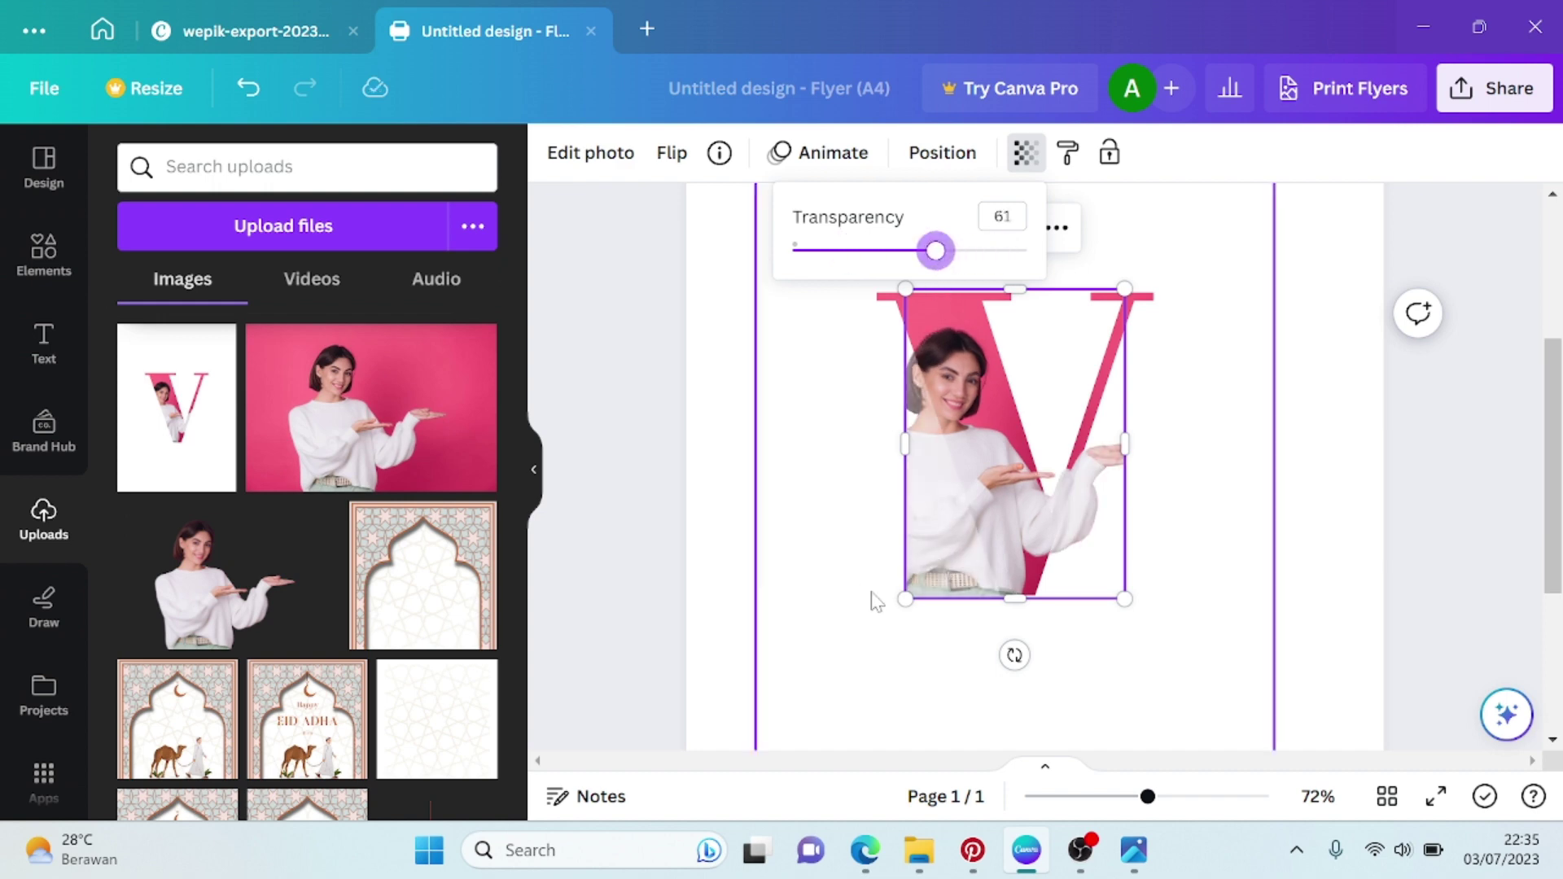
{"action": "left_click_drag", "start_coordinate": [905, 599], "coordinate": [910, 594]}
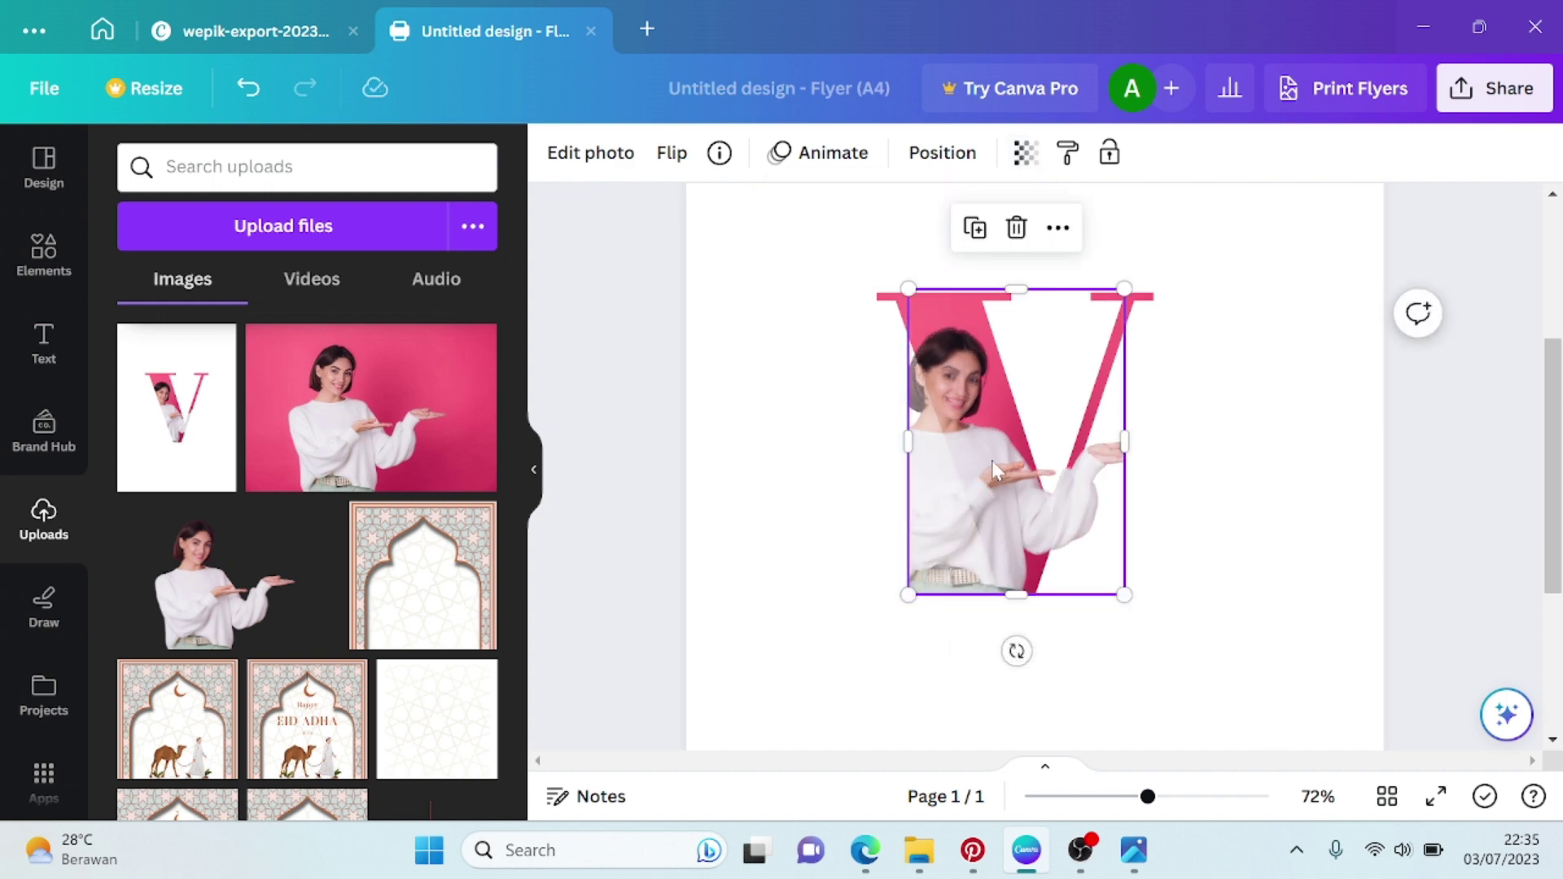
{"action": "mouse_move", "coordinate": [989, 463]}
{"action": "left_mouse_down"}
{"action": "mouse_move", "coordinate": [1008, 465]}
{"action": "mouse_move", "coordinate": [991, 464]}
{"action": "left_mouse_up"}
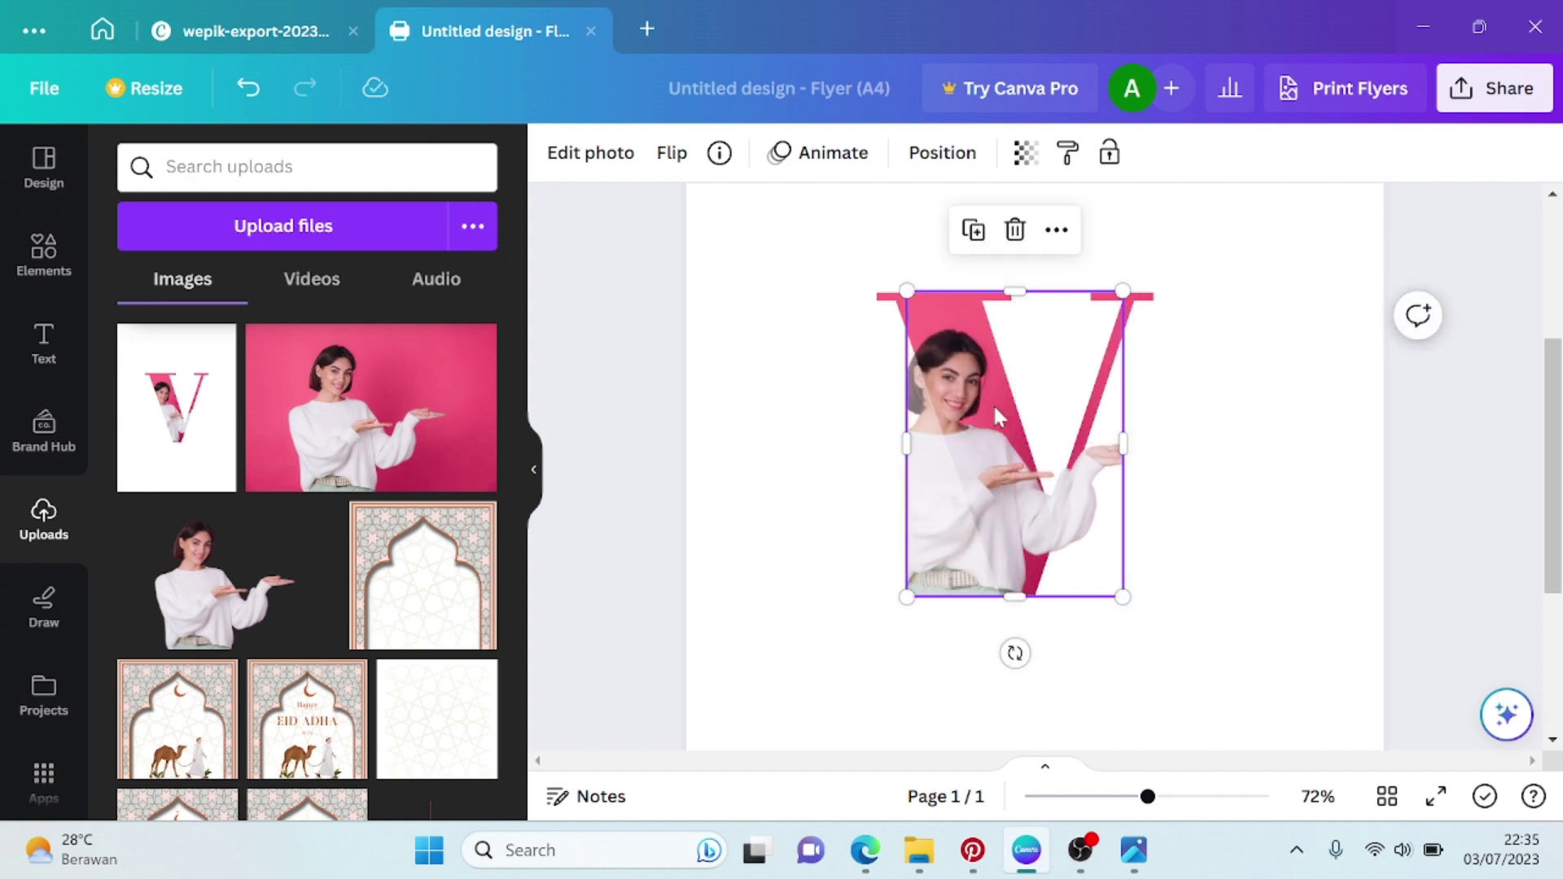
Restore the photo to 100 opacity and widen it to 79 by 92 across the V
{"action": "left_click", "coordinate": [1025, 152]}
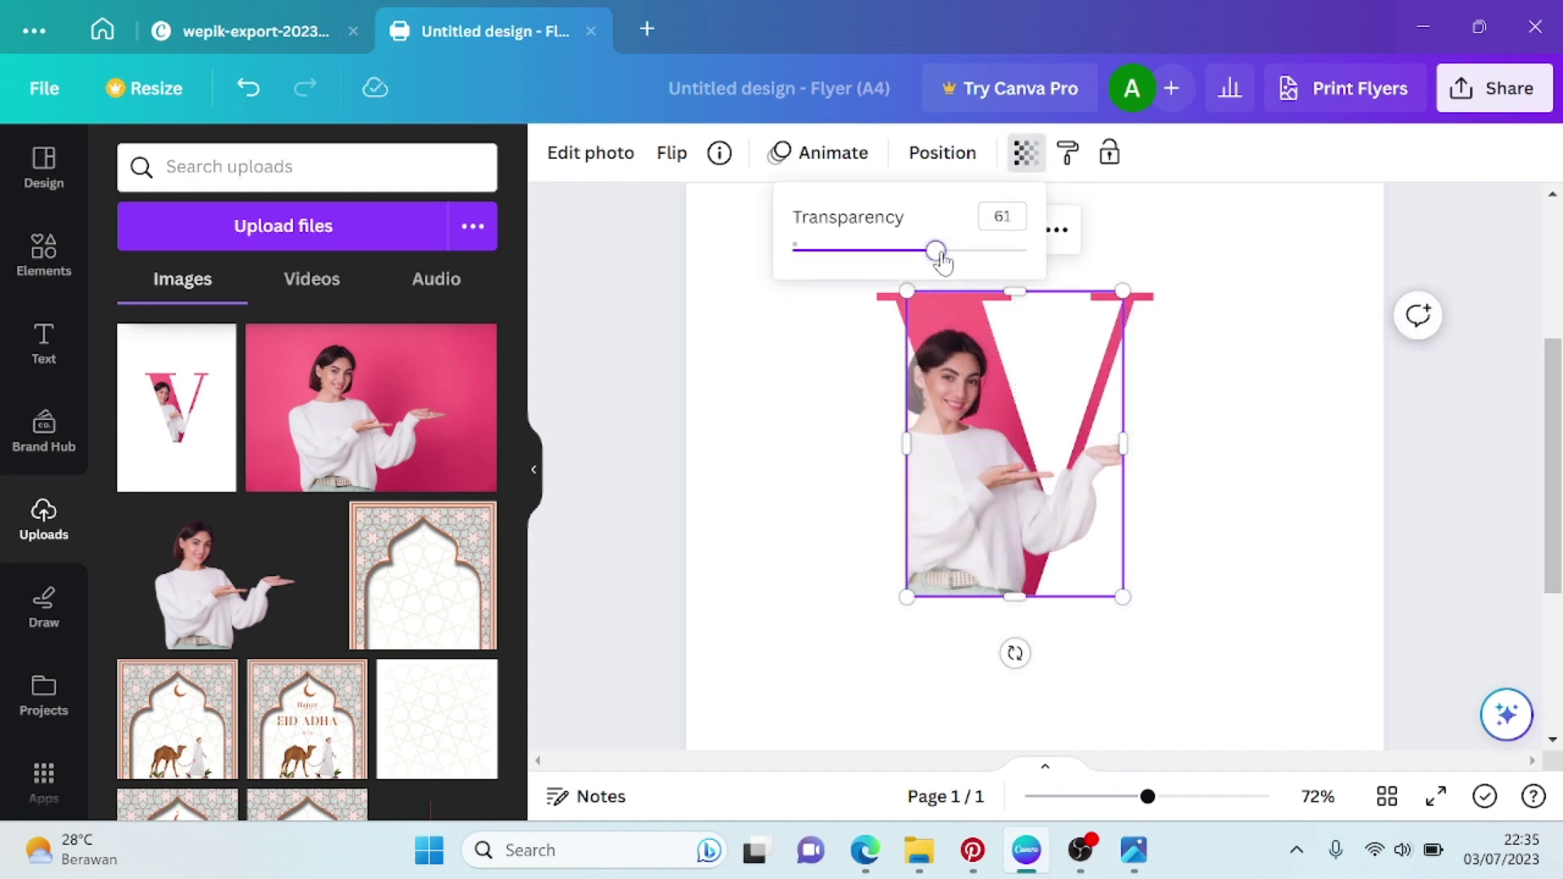
{"action": "left_click_drag", "start_coordinate": [942, 258], "coordinate": [1046, 267]}
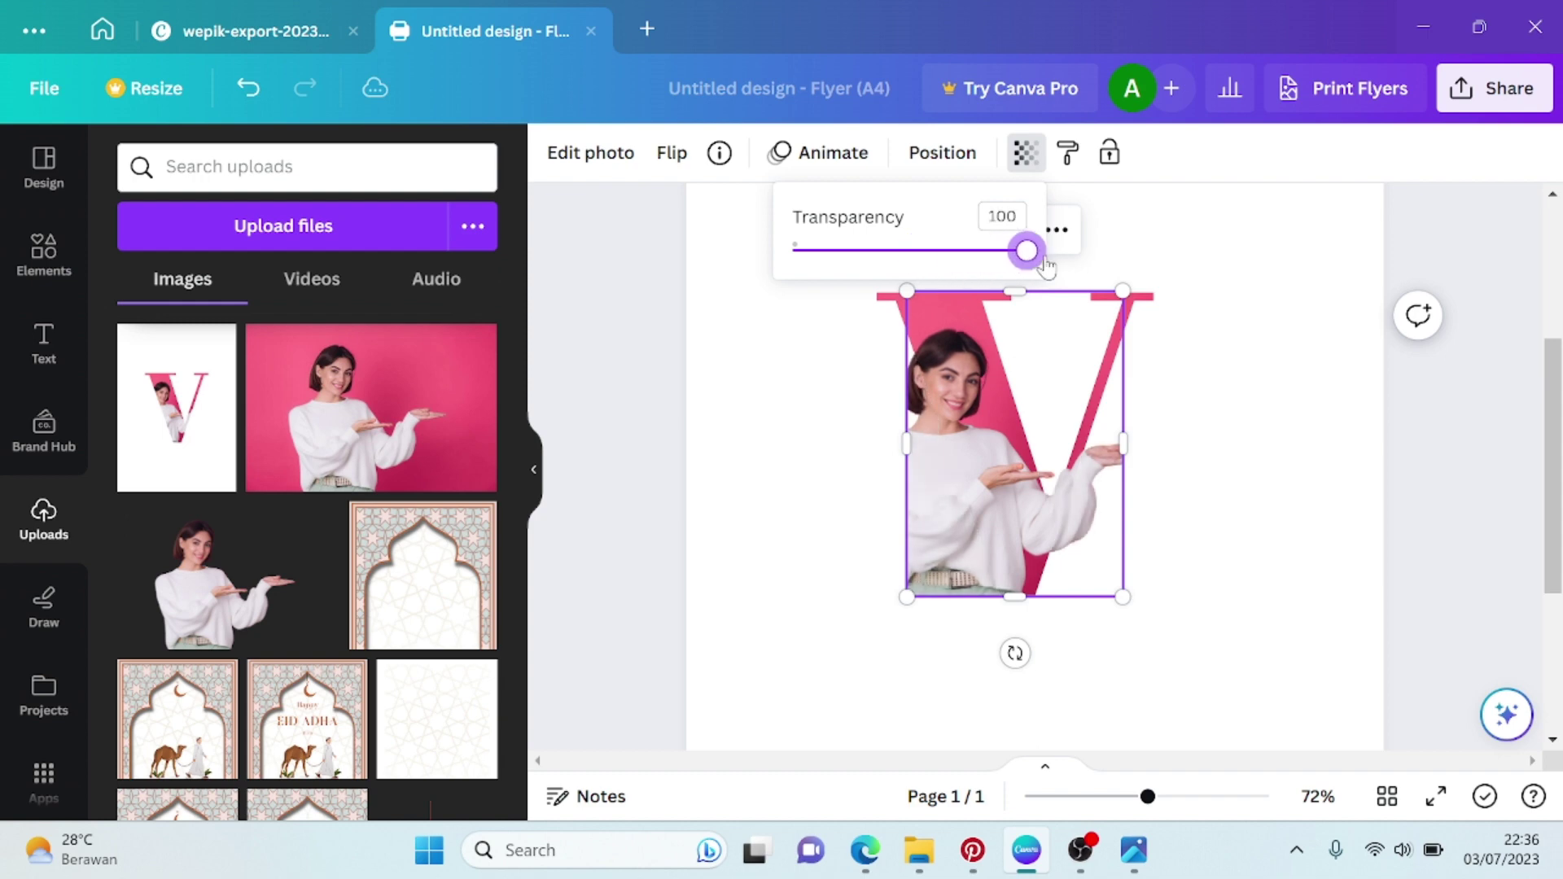
{"action": "left_click", "coordinate": [1184, 444]}
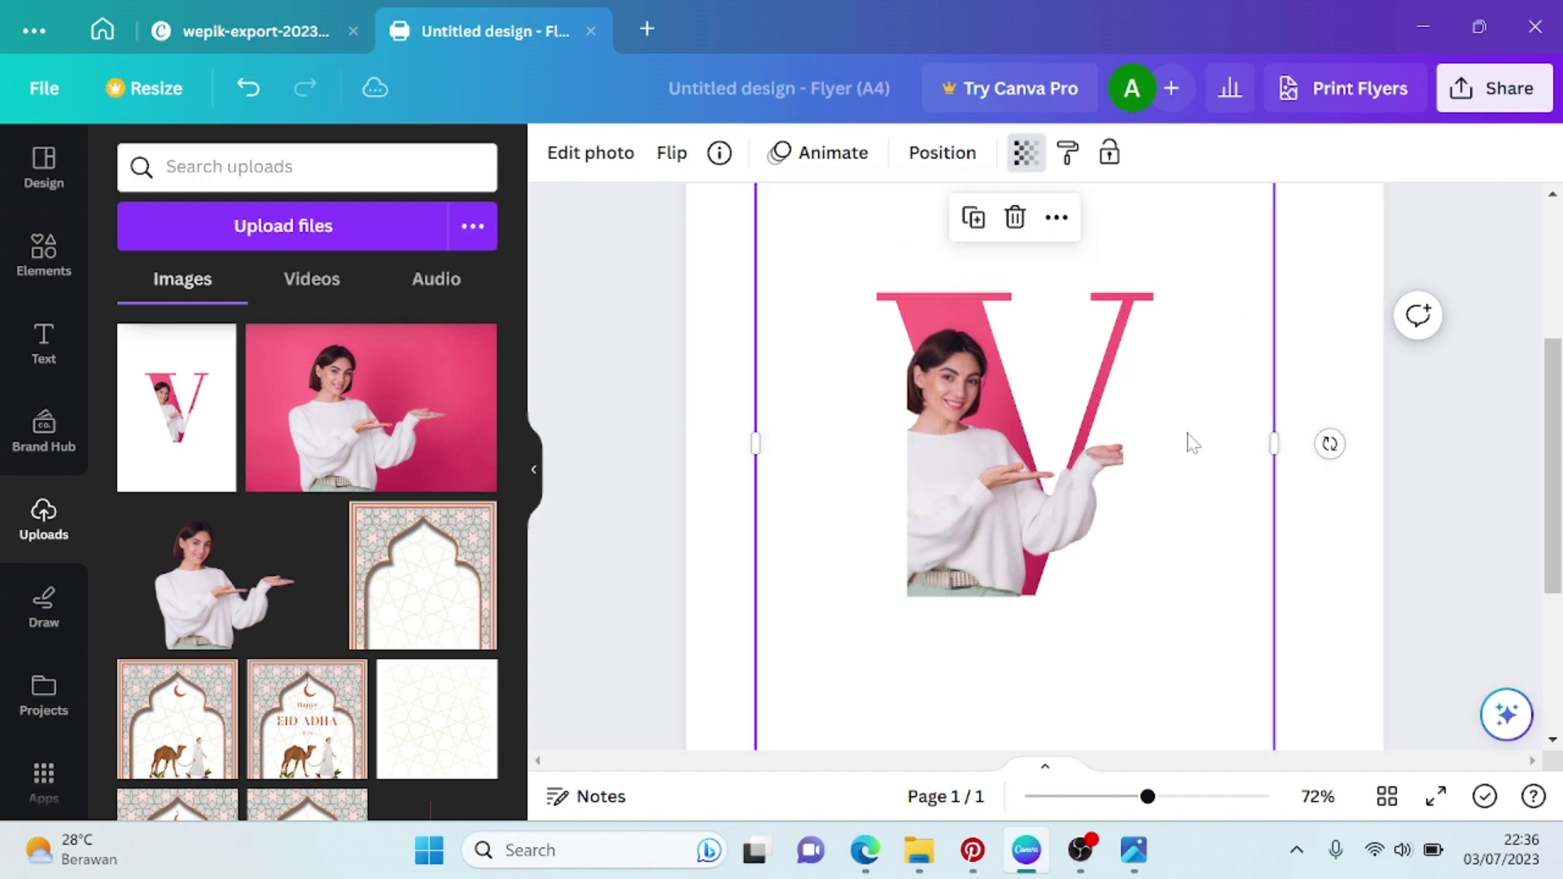
{"action": "left_click", "coordinate": [1013, 465]}
{"action": "left_click_drag", "start_coordinate": [1124, 446], "coordinate": [1170, 446]}
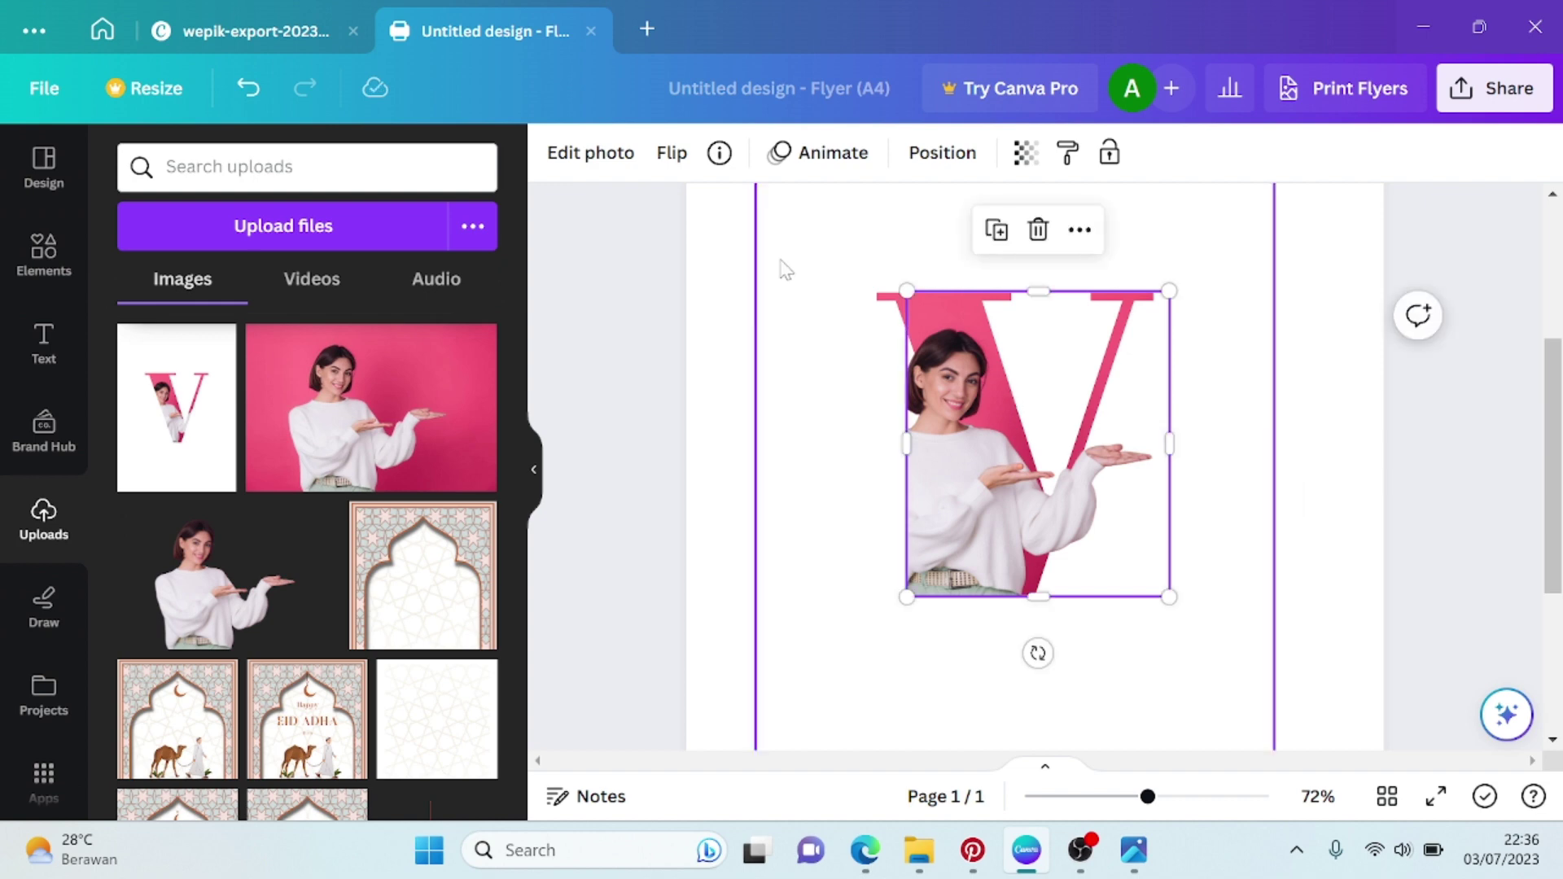
Crop the woman's photo from its bottom-left corner to the area over the V's right stroke
{"action": "left_click", "coordinate": [592, 155]}
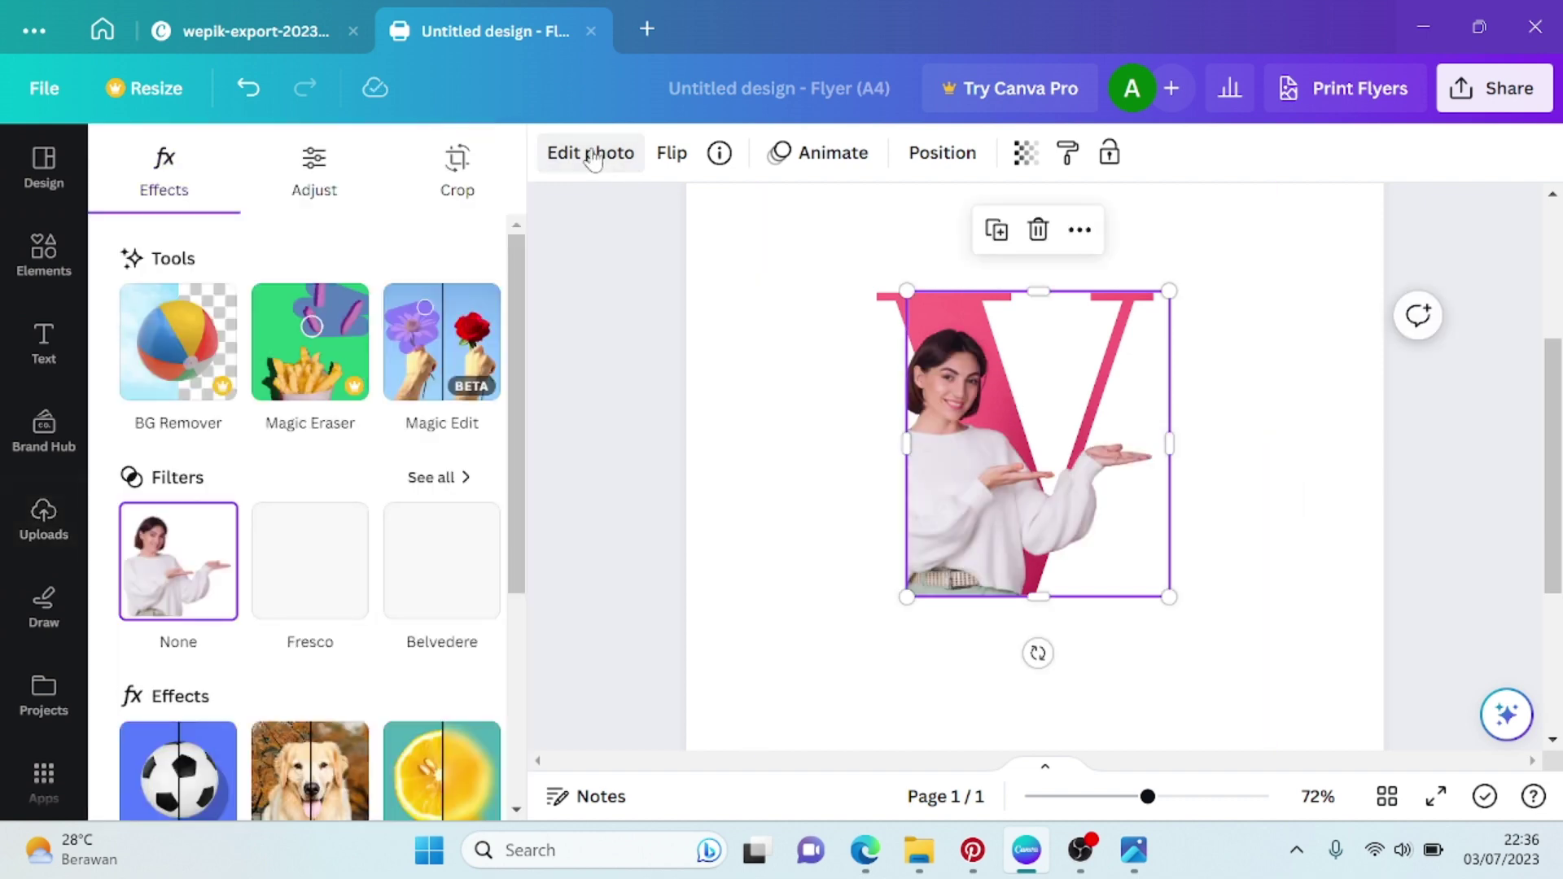
{"action": "left_click", "coordinate": [472, 186]}
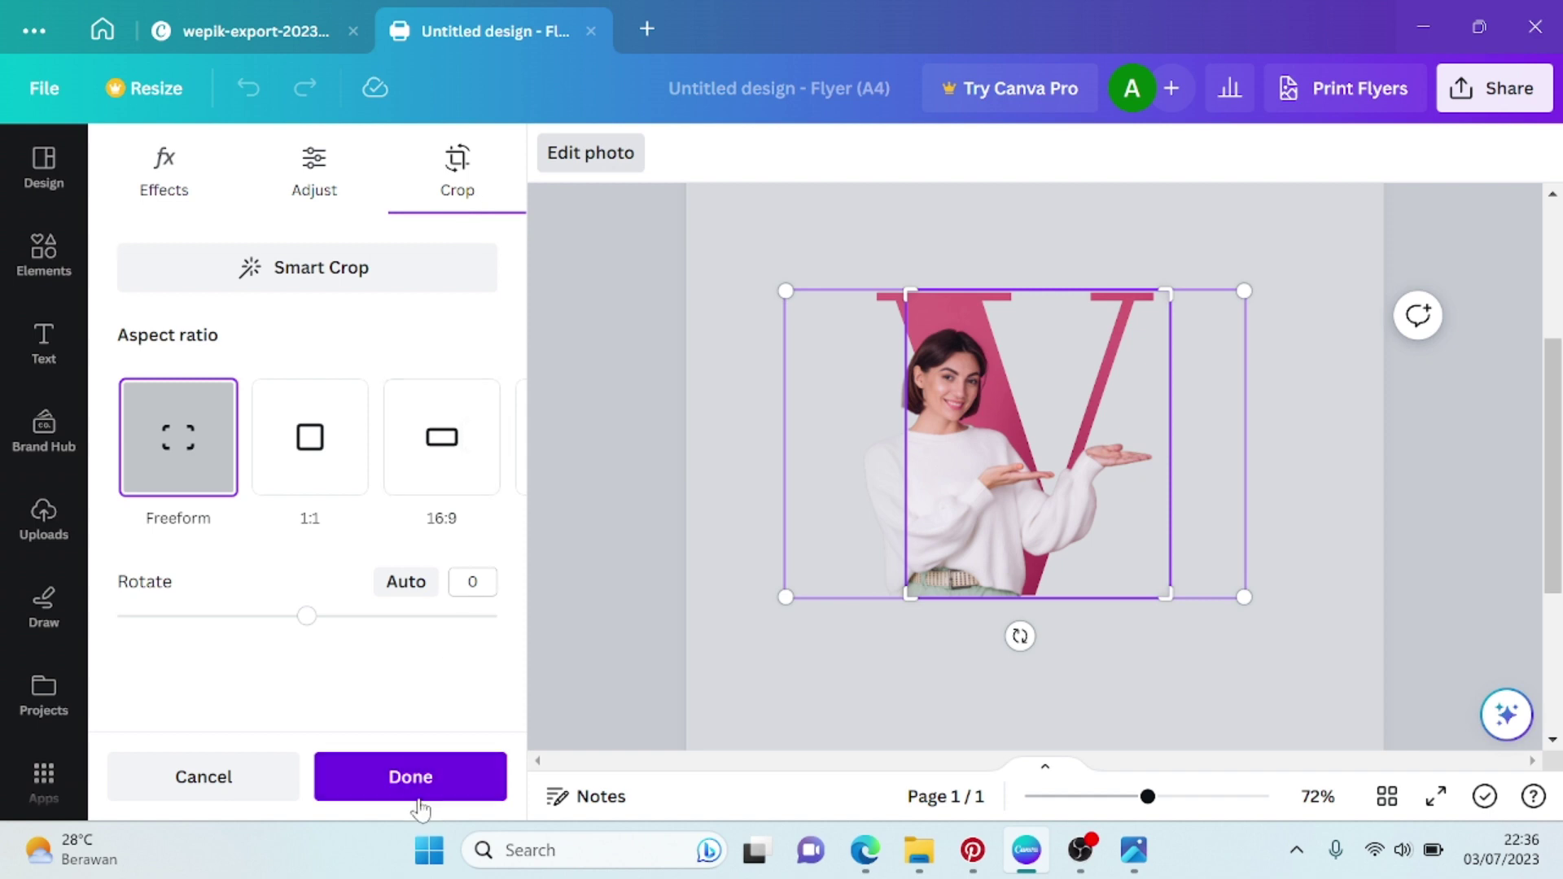
{"action": "mouse_move", "coordinate": [908, 596]}
{"action": "left_mouse_down"}
{"action": "mouse_move", "coordinate": [1003, 575]}
{"action": "mouse_move", "coordinate": [994, 561]}
{"action": "left_mouse_up"}
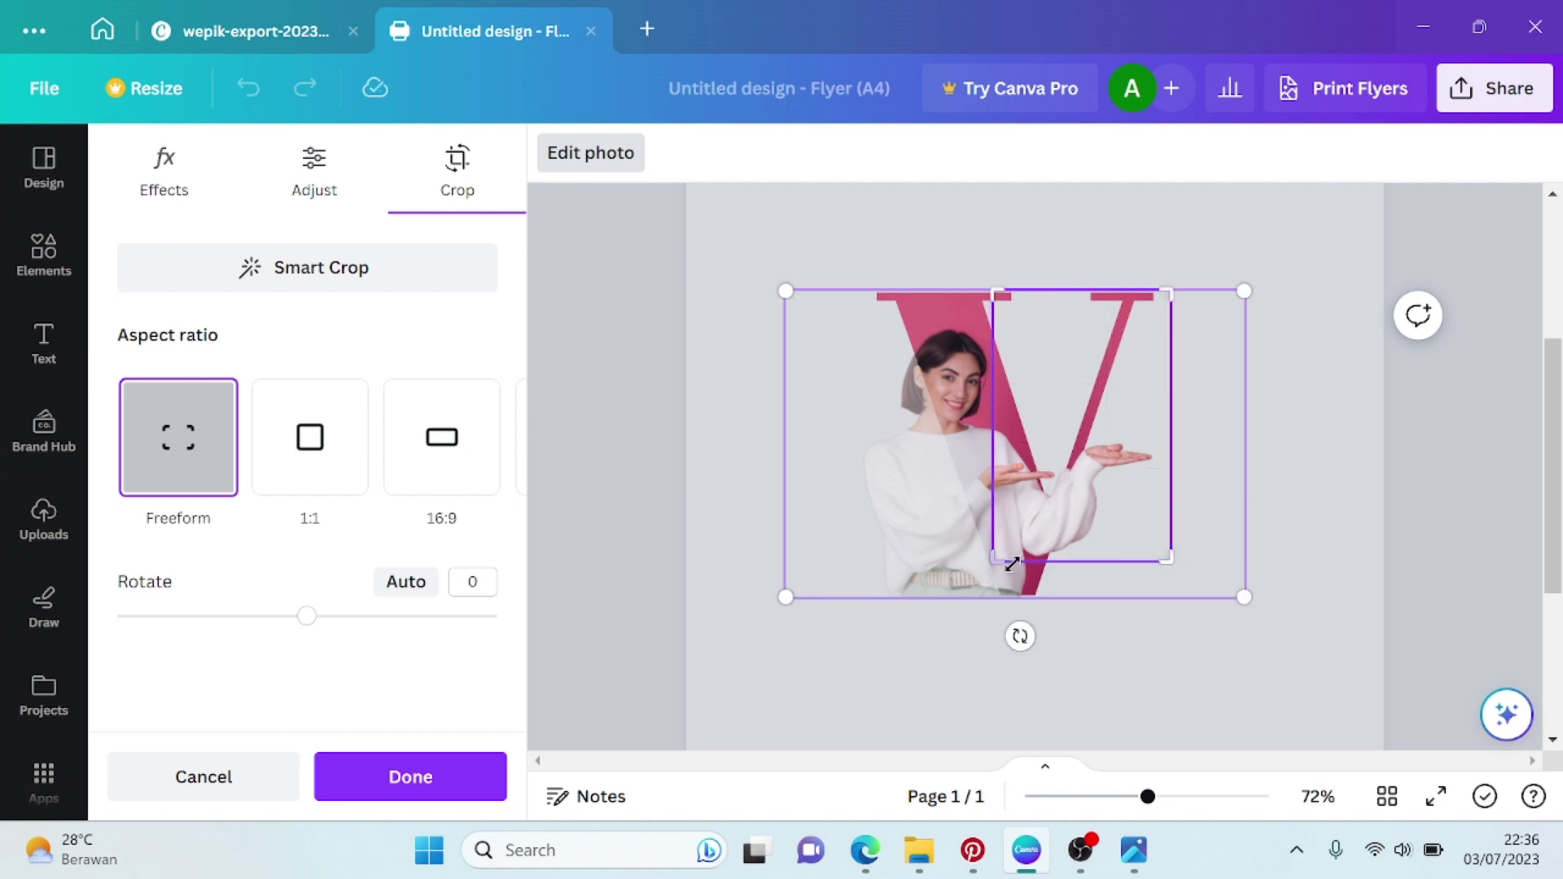
{"action": "left_click_drag", "start_coordinate": [998, 561], "coordinate": [1015, 555]}
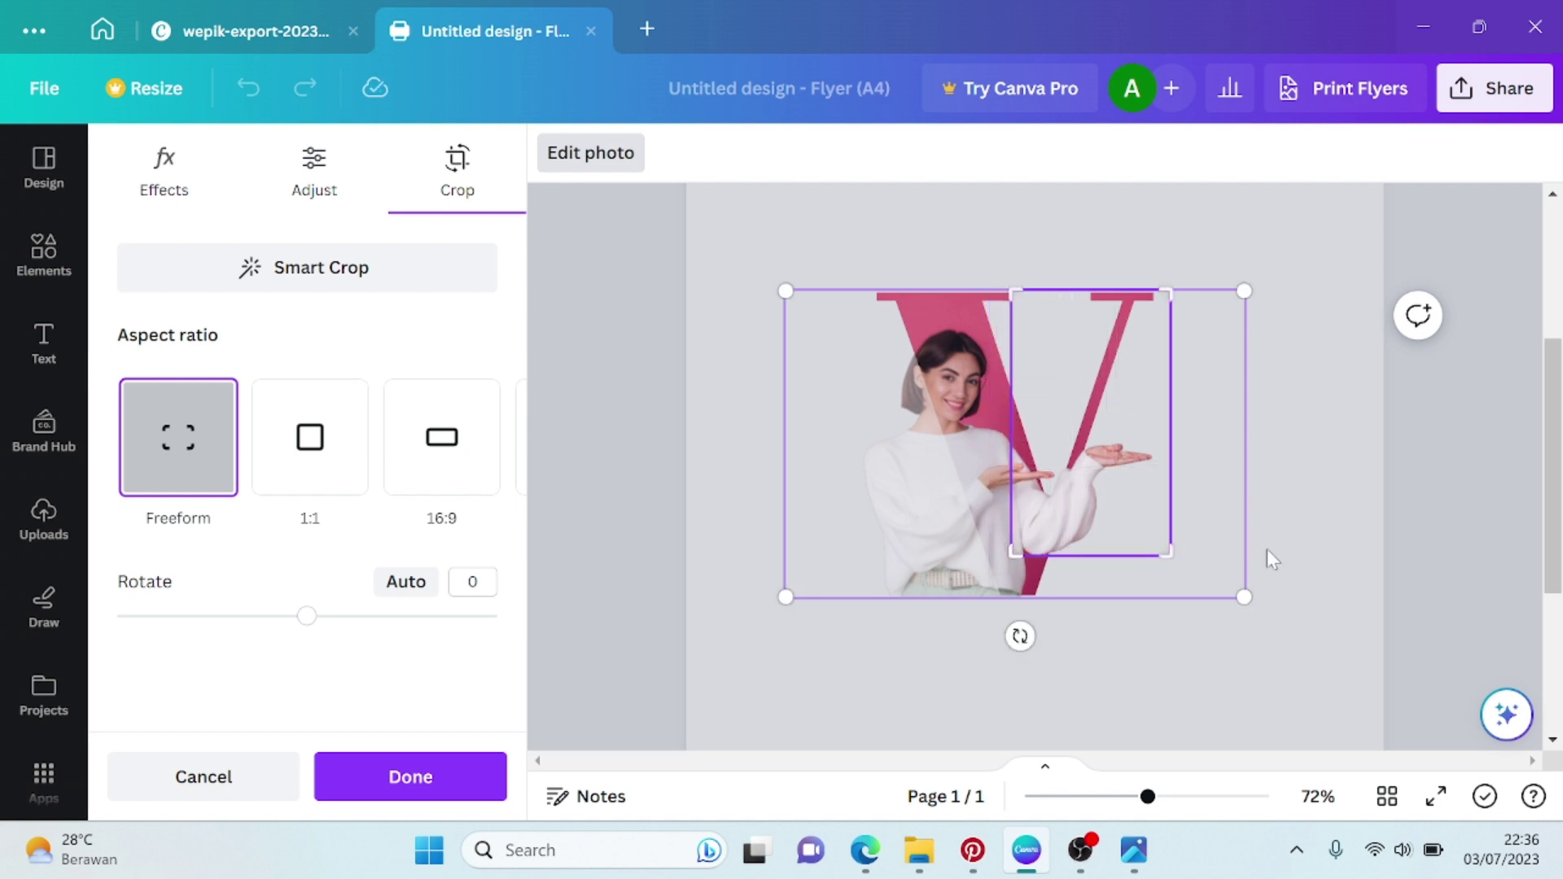
{"action": "left_click", "coordinate": [1299, 552]}
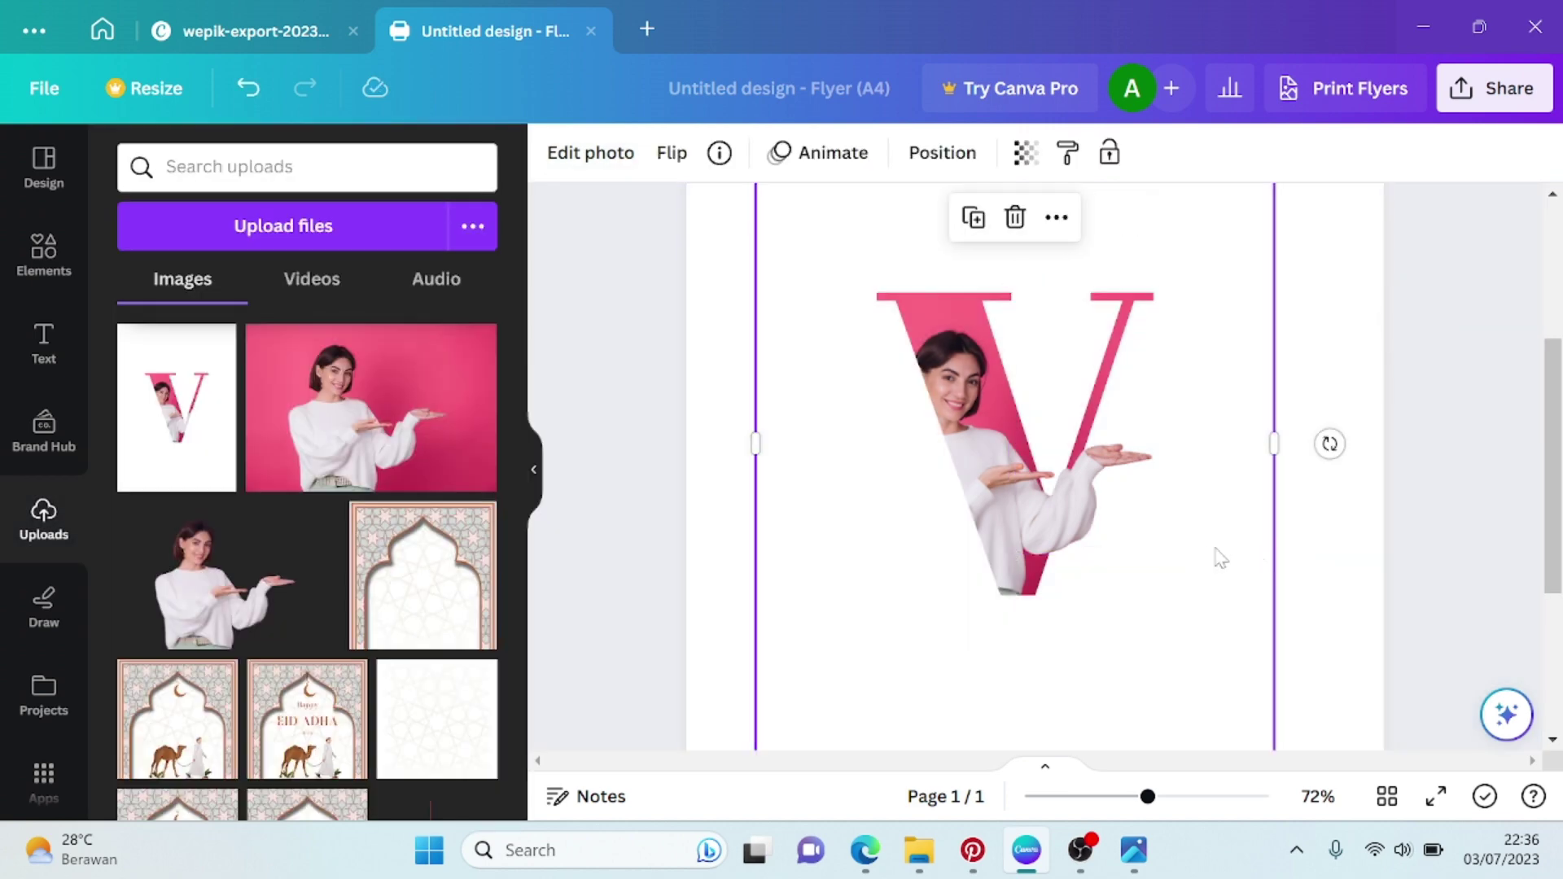
Zoom out to 52% to see the whole flyer and show the Text panel
{"action": "scroll", "coordinate": [1140, 488], "scroll_direction": "up", "scroll_amount": 3}
{"action": "scroll", "coordinate": [1169, 485], "scroll_direction": "down", "scroll_amount": 5}
{"action": "scroll", "coordinate": [1179, 499], "scroll_direction": "up", "scroll_amount": 3}
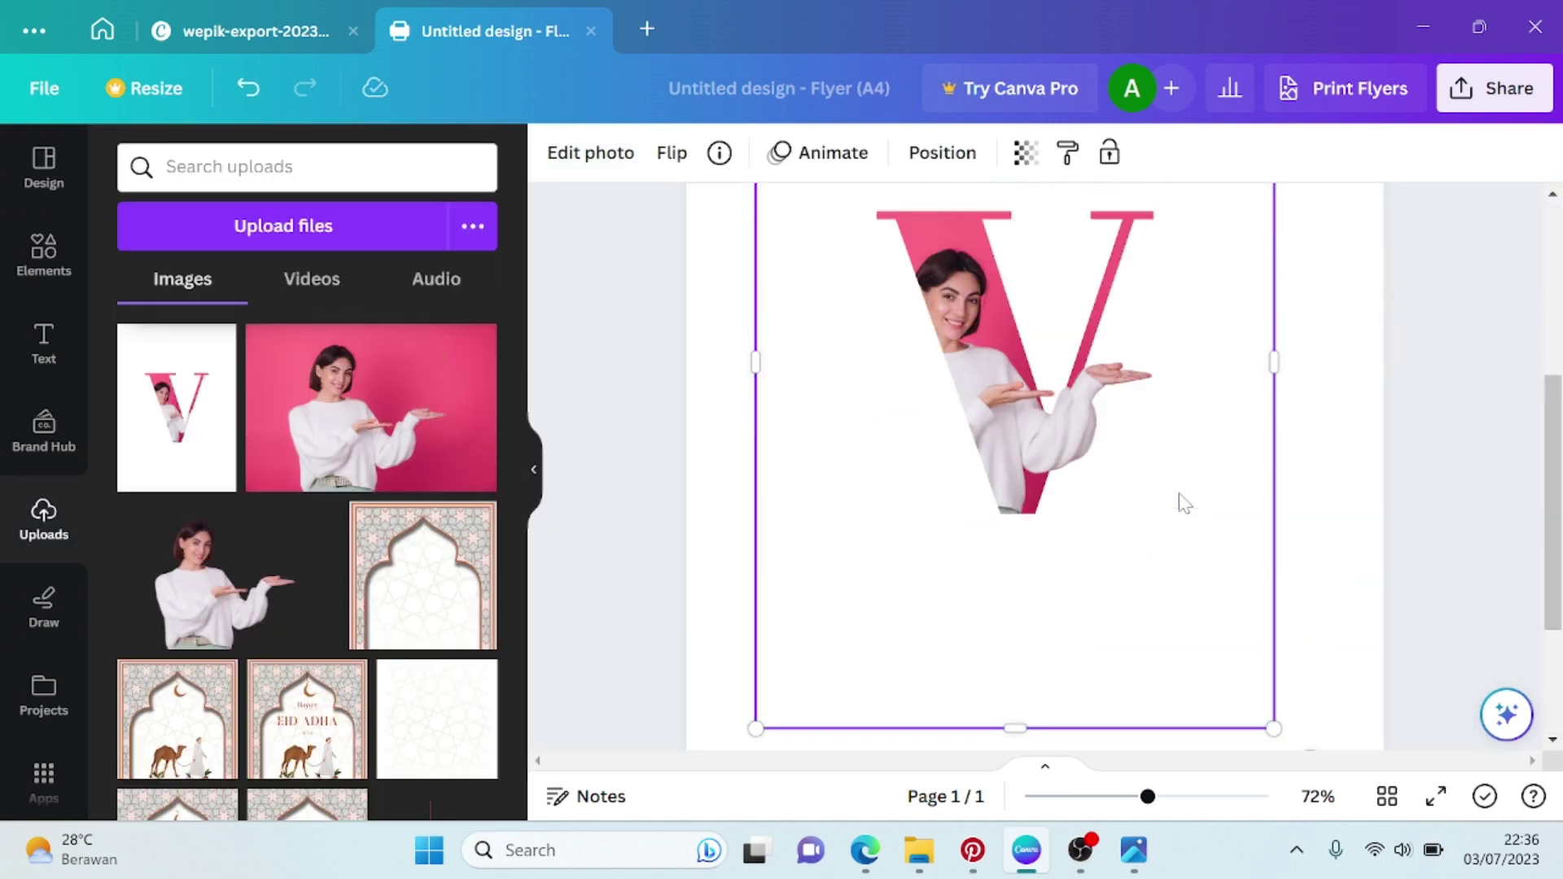
{"action": "scroll", "coordinate": [1150, 509], "scroll_direction": "up", "scroll_amount": 3}
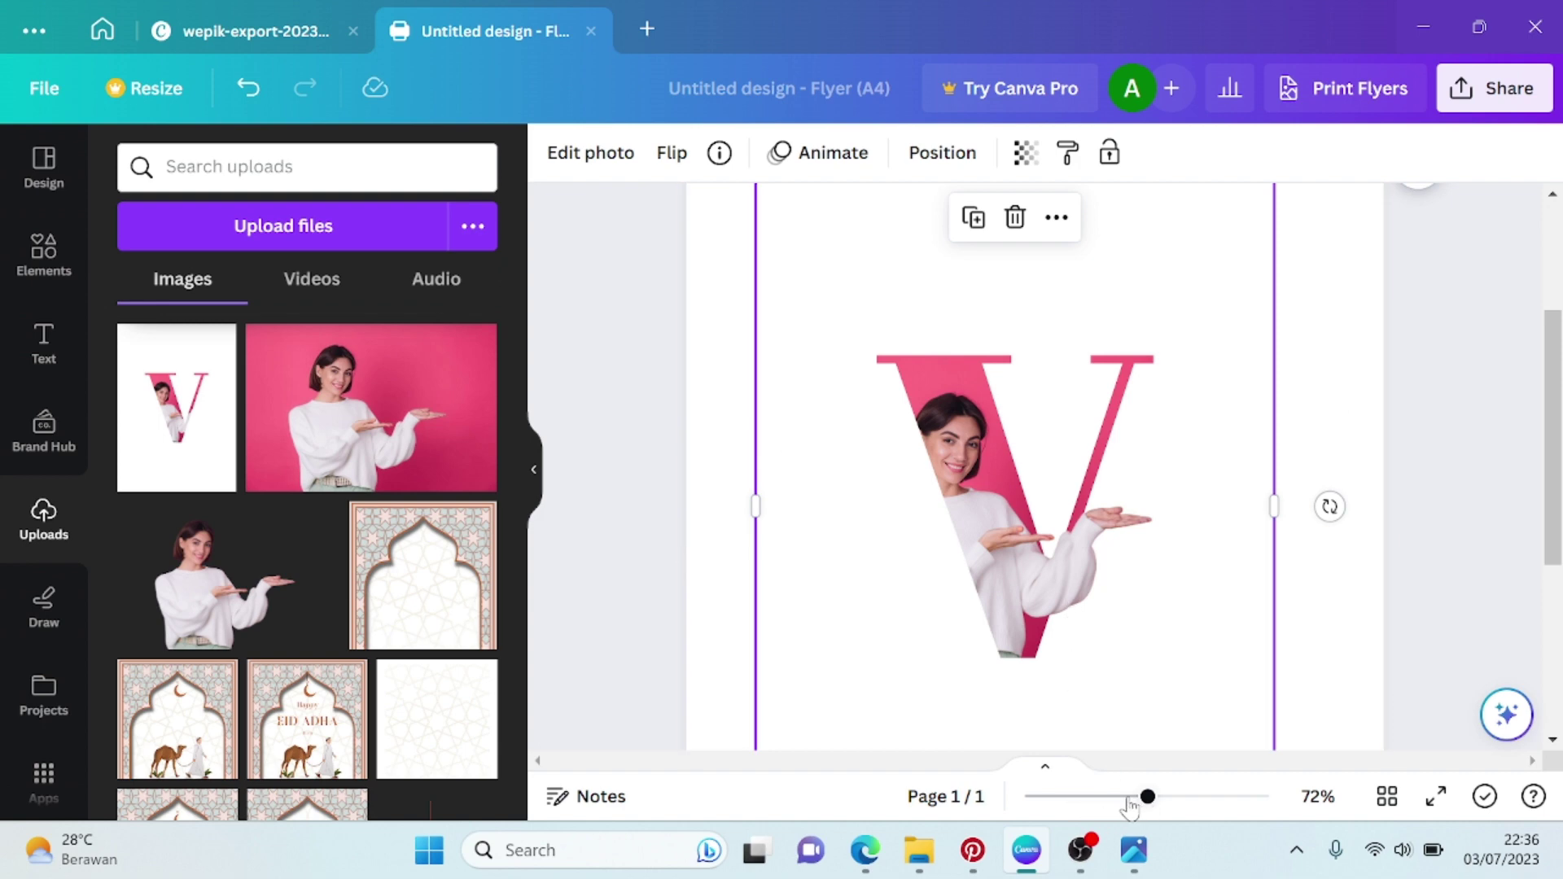
{"action": "left_click", "coordinate": [1128, 798]}
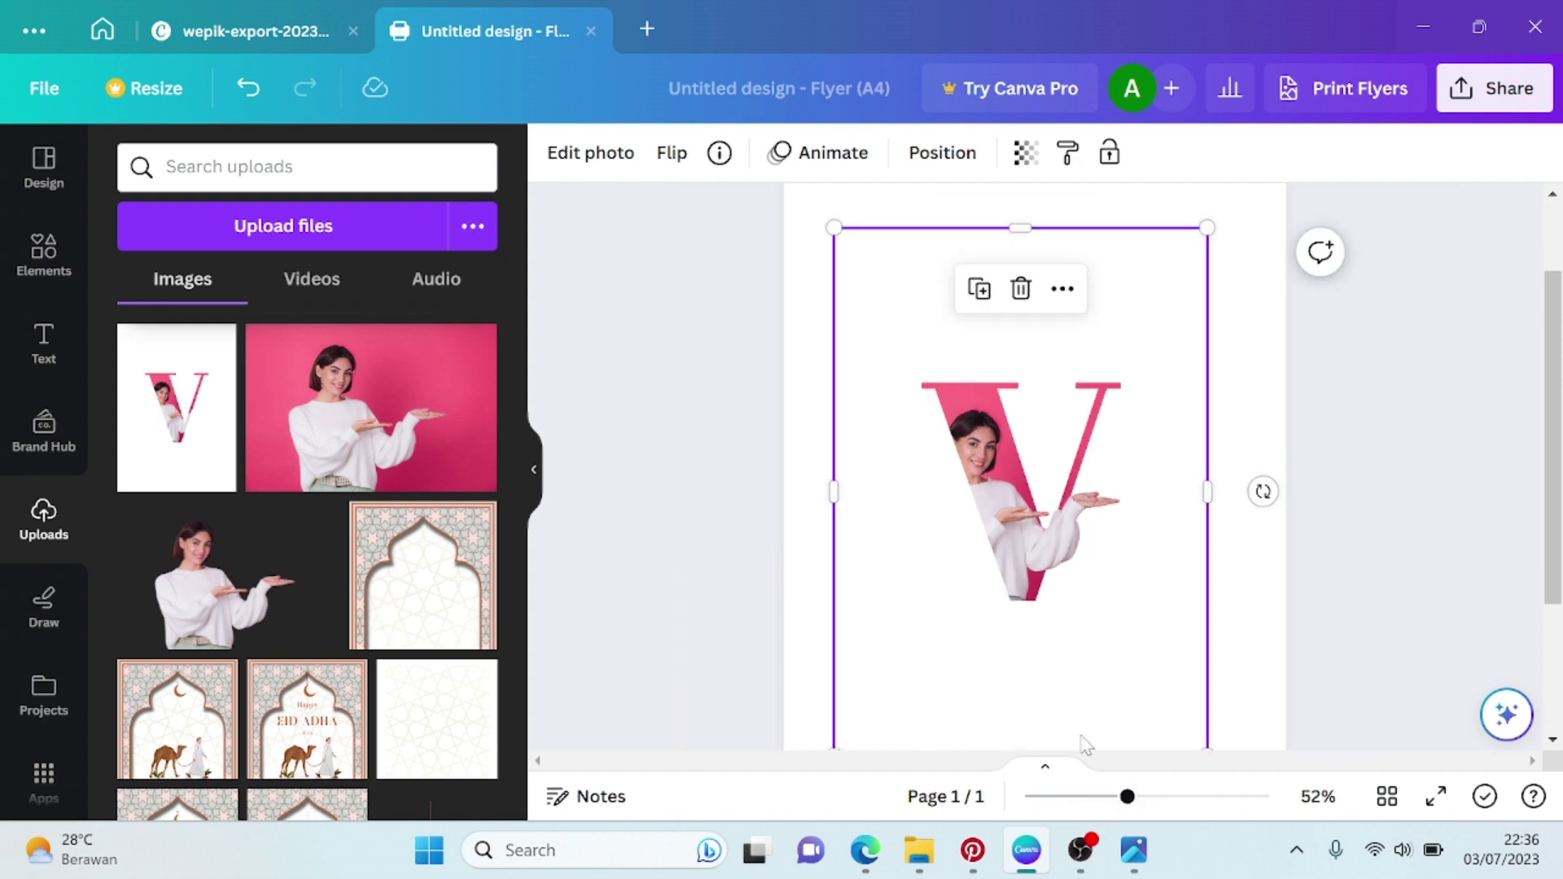
{"action": "left_click", "coordinate": [47, 362]}
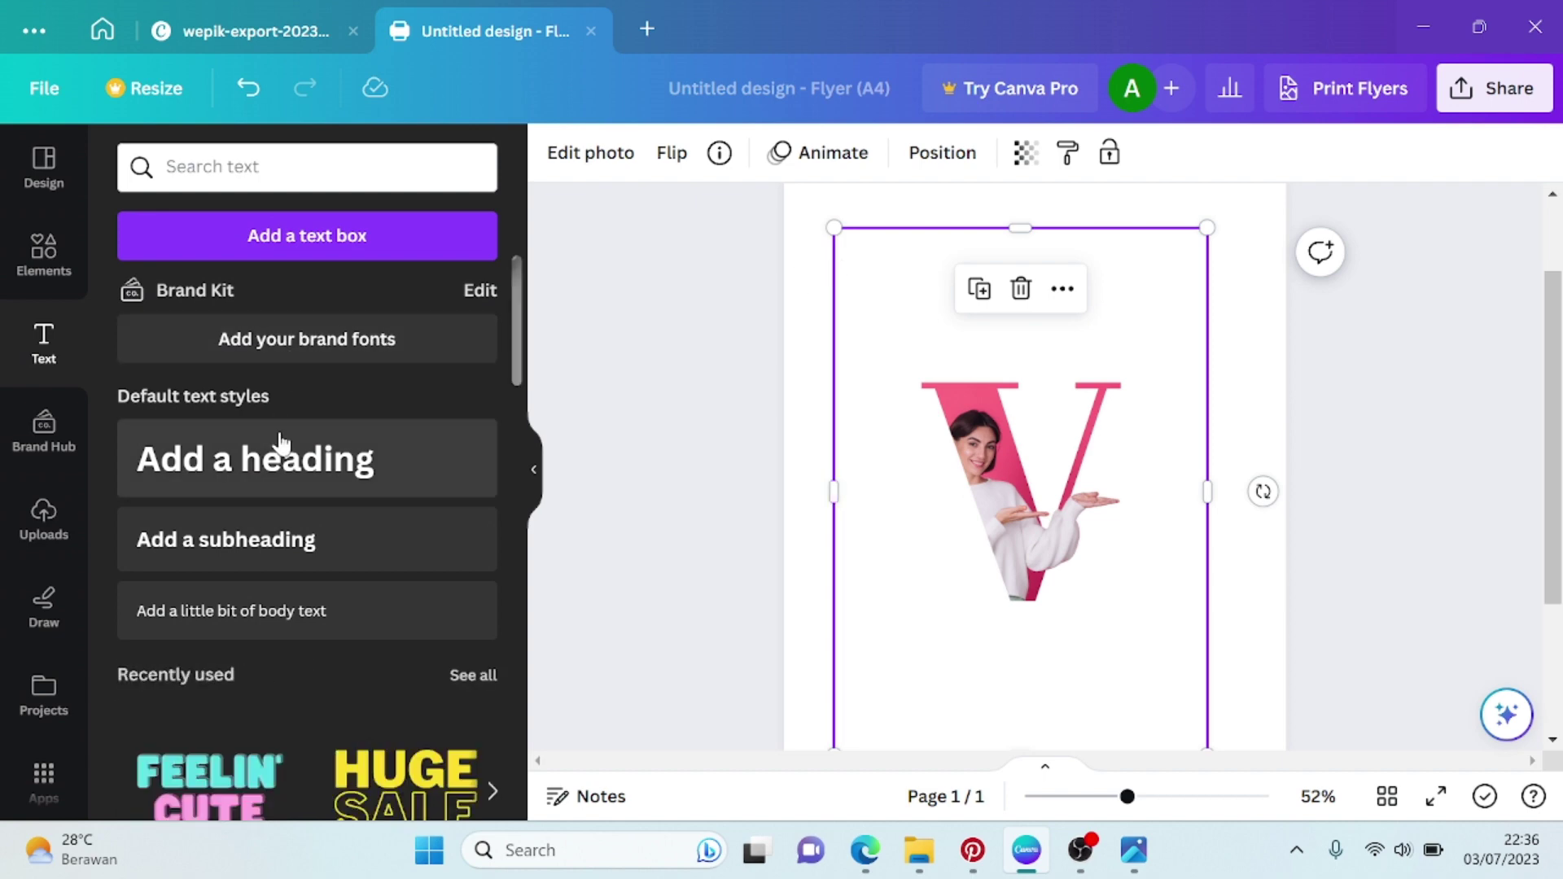
Add a heading, move it to the top of the page and change its text to LATTER
{"action": "left_click", "coordinate": [331, 458]}
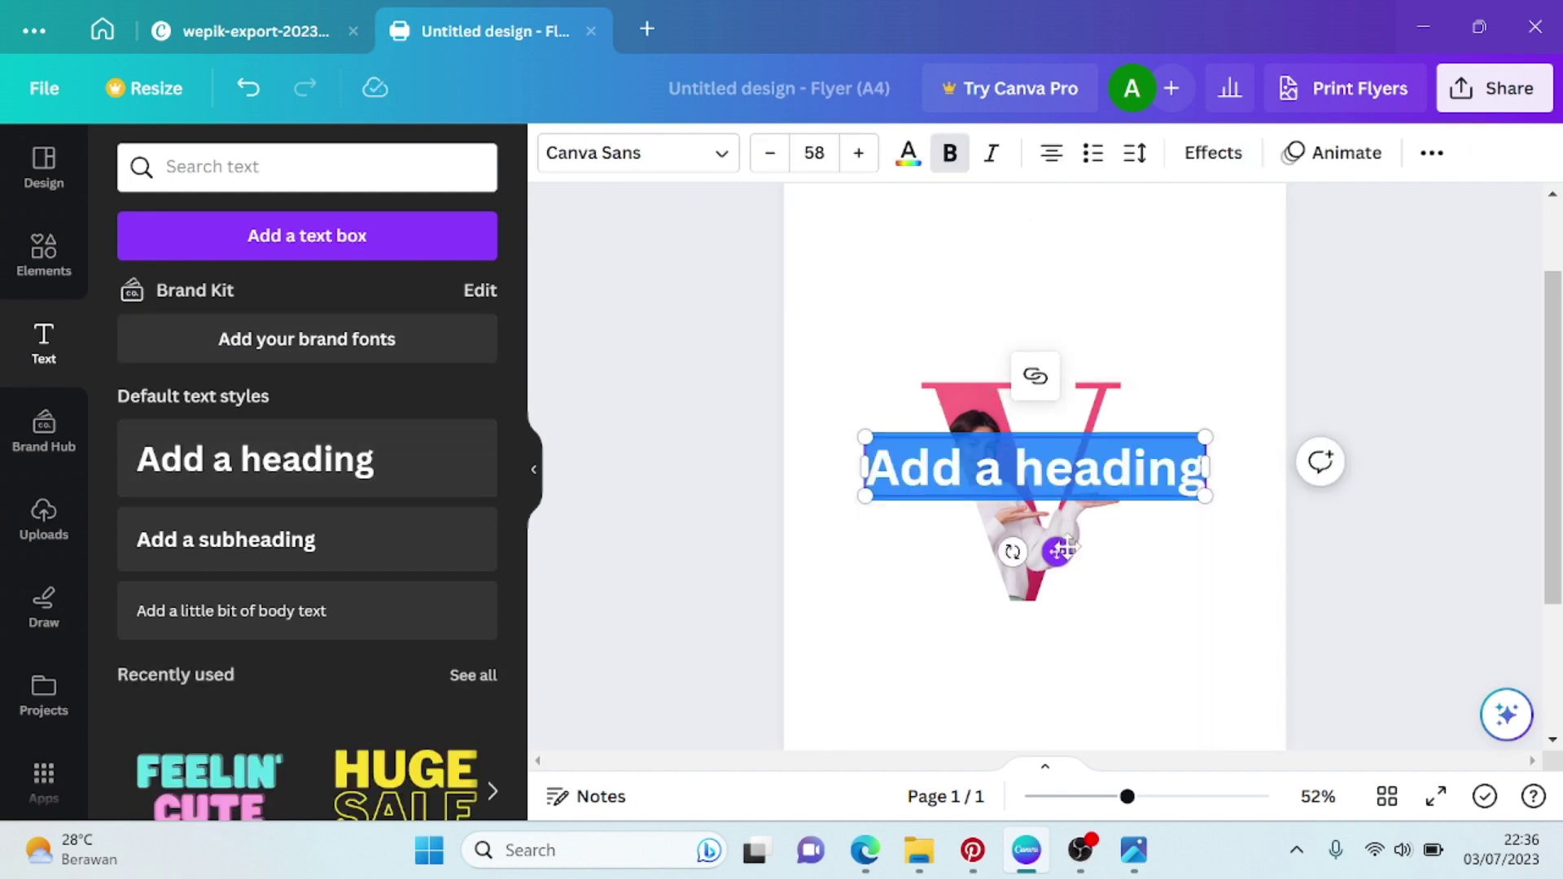
{"action": "left_click_drag", "start_coordinate": [1064, 550], "coordinate": [1064, 370]}
{"action": "double_click", "coordinate": [1108, 286]}
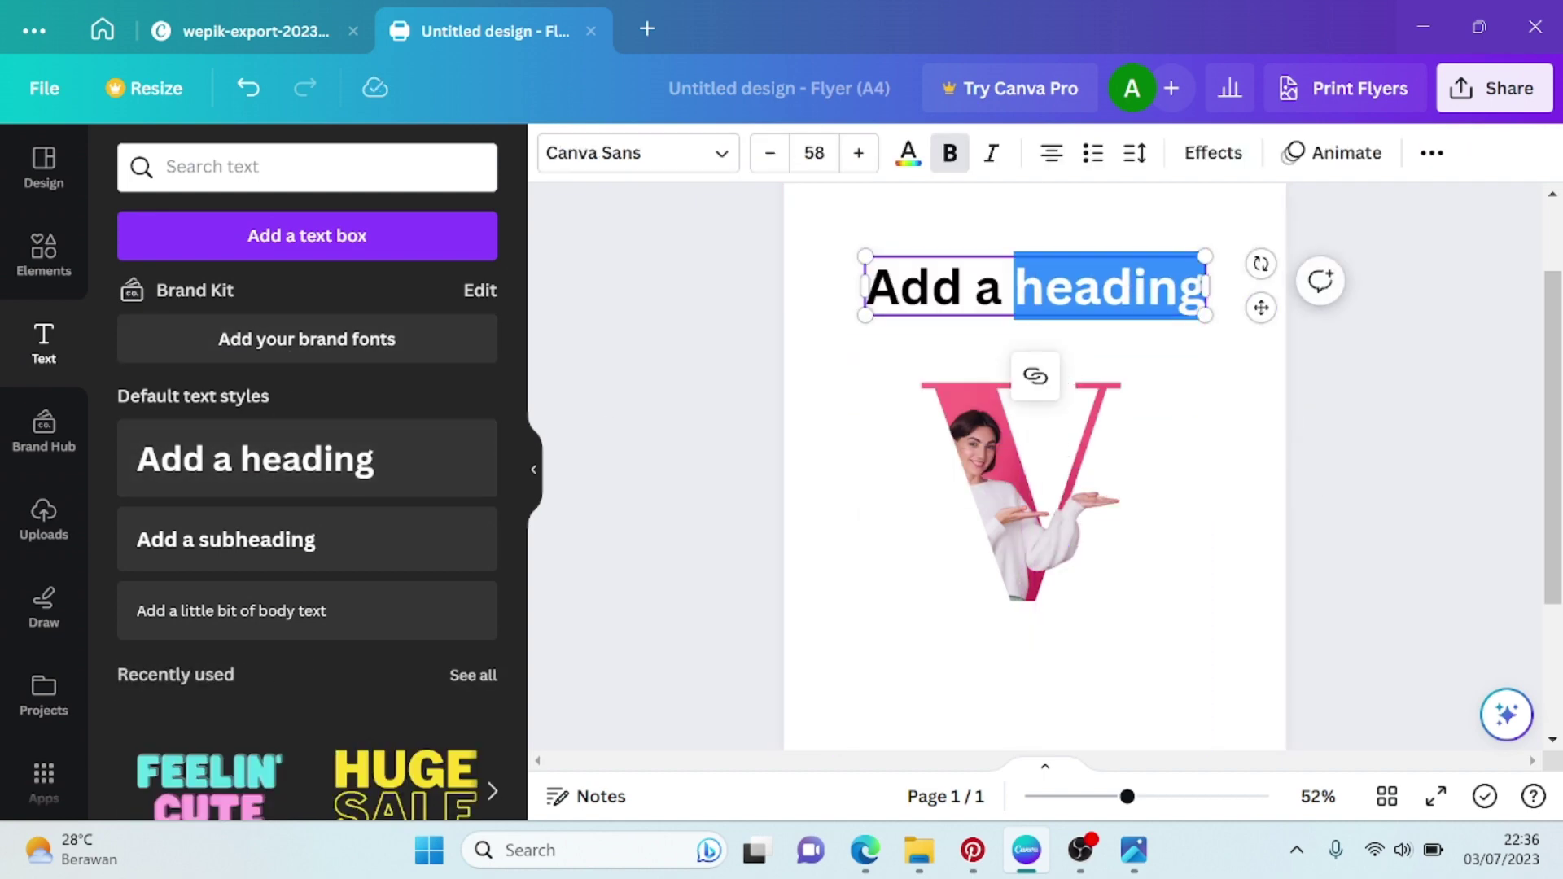
{"action": "key", "text": "ctrl+a"}
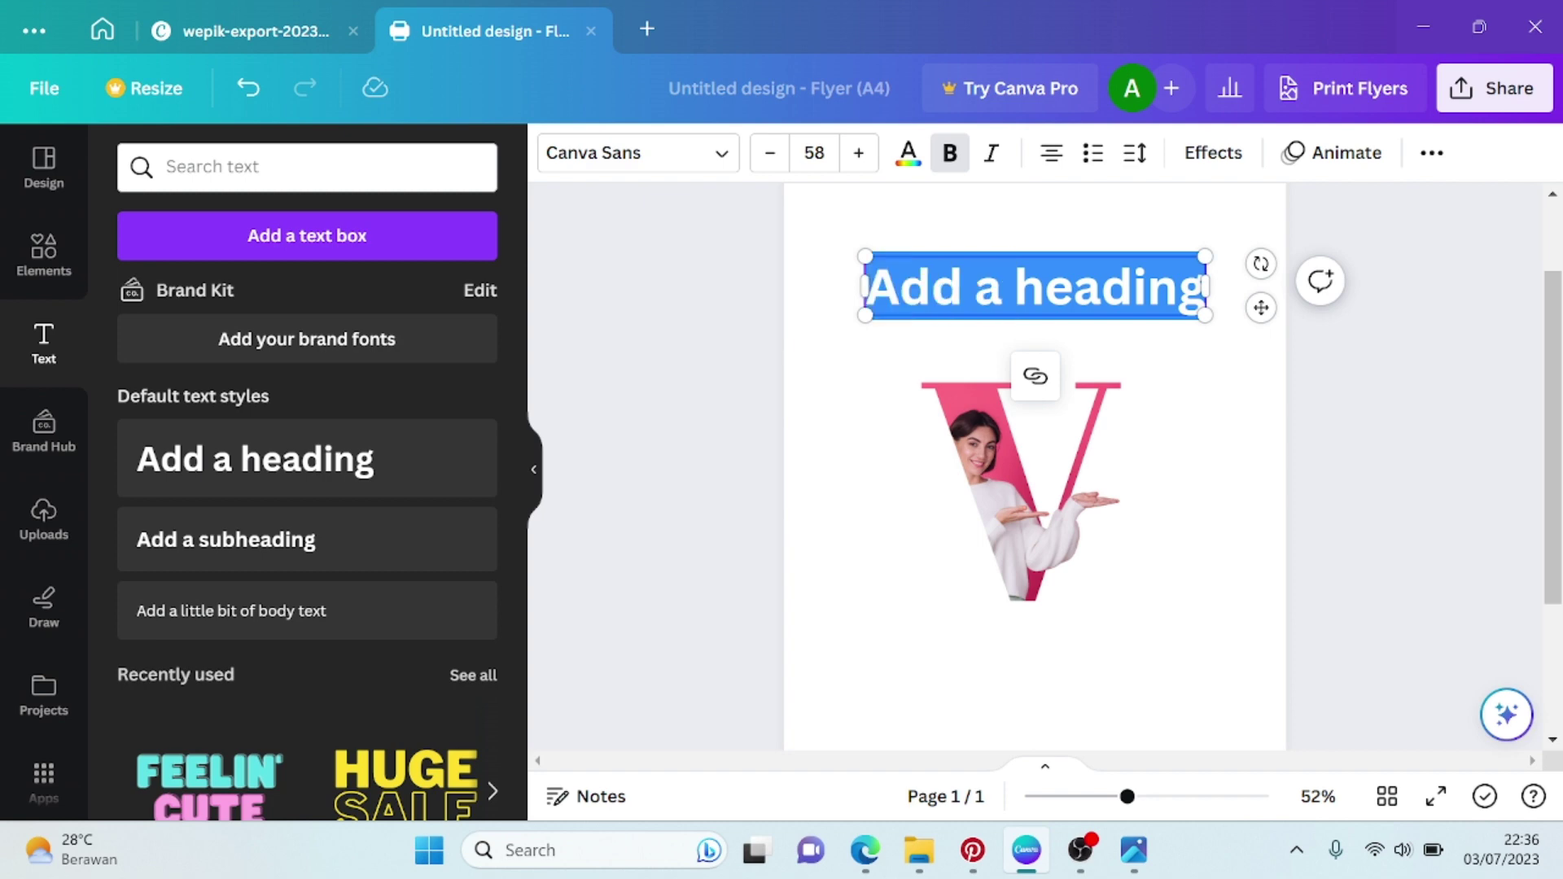
{"action": "type", "text": "LA"}
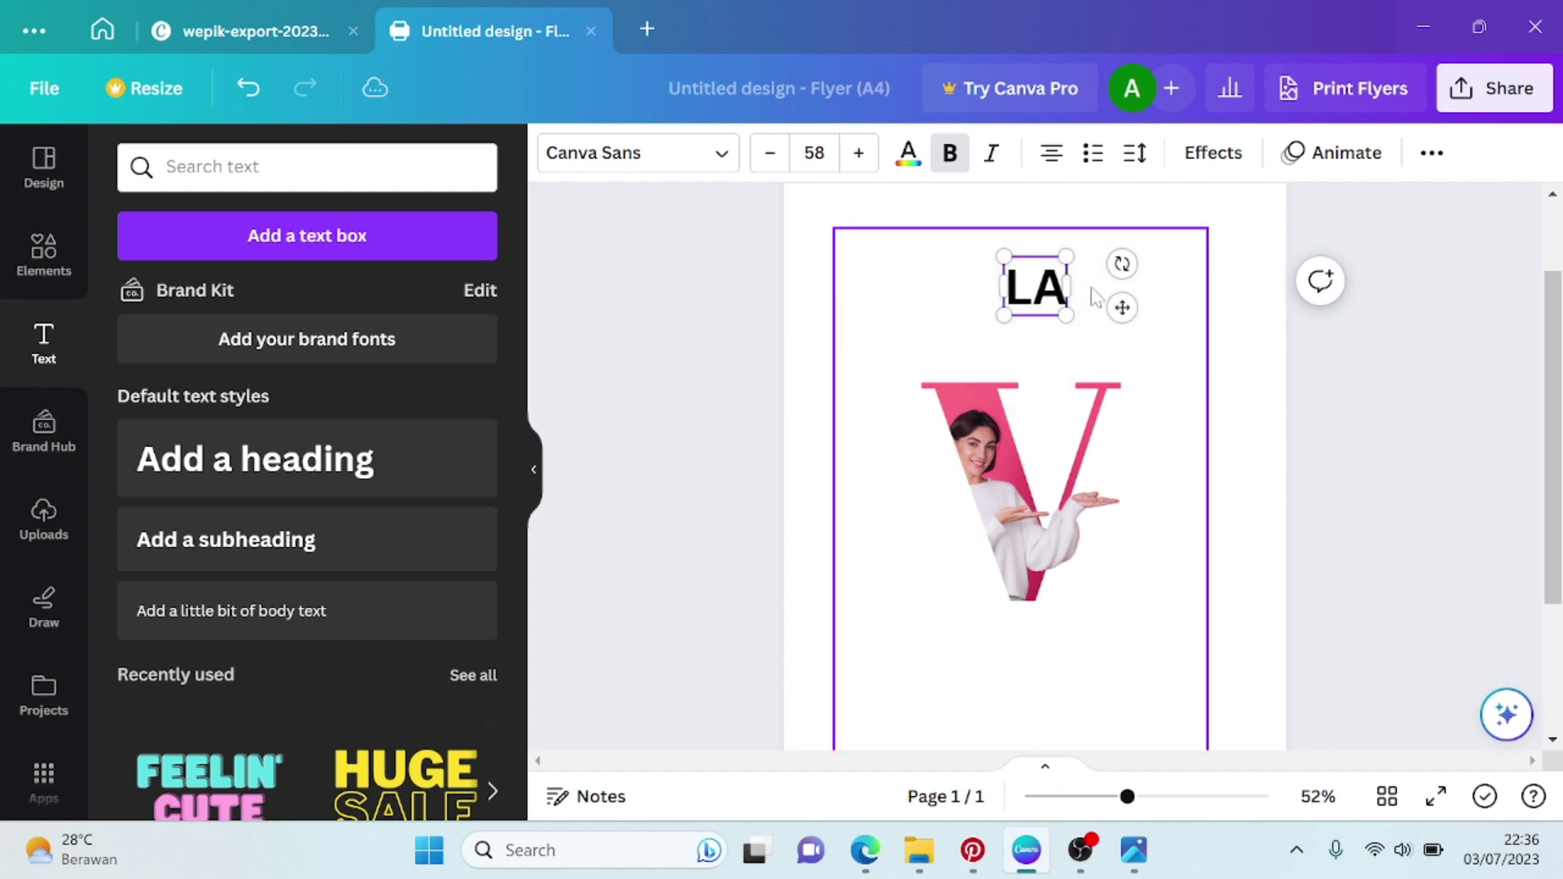
{"action": "type", "text": "TTER"}
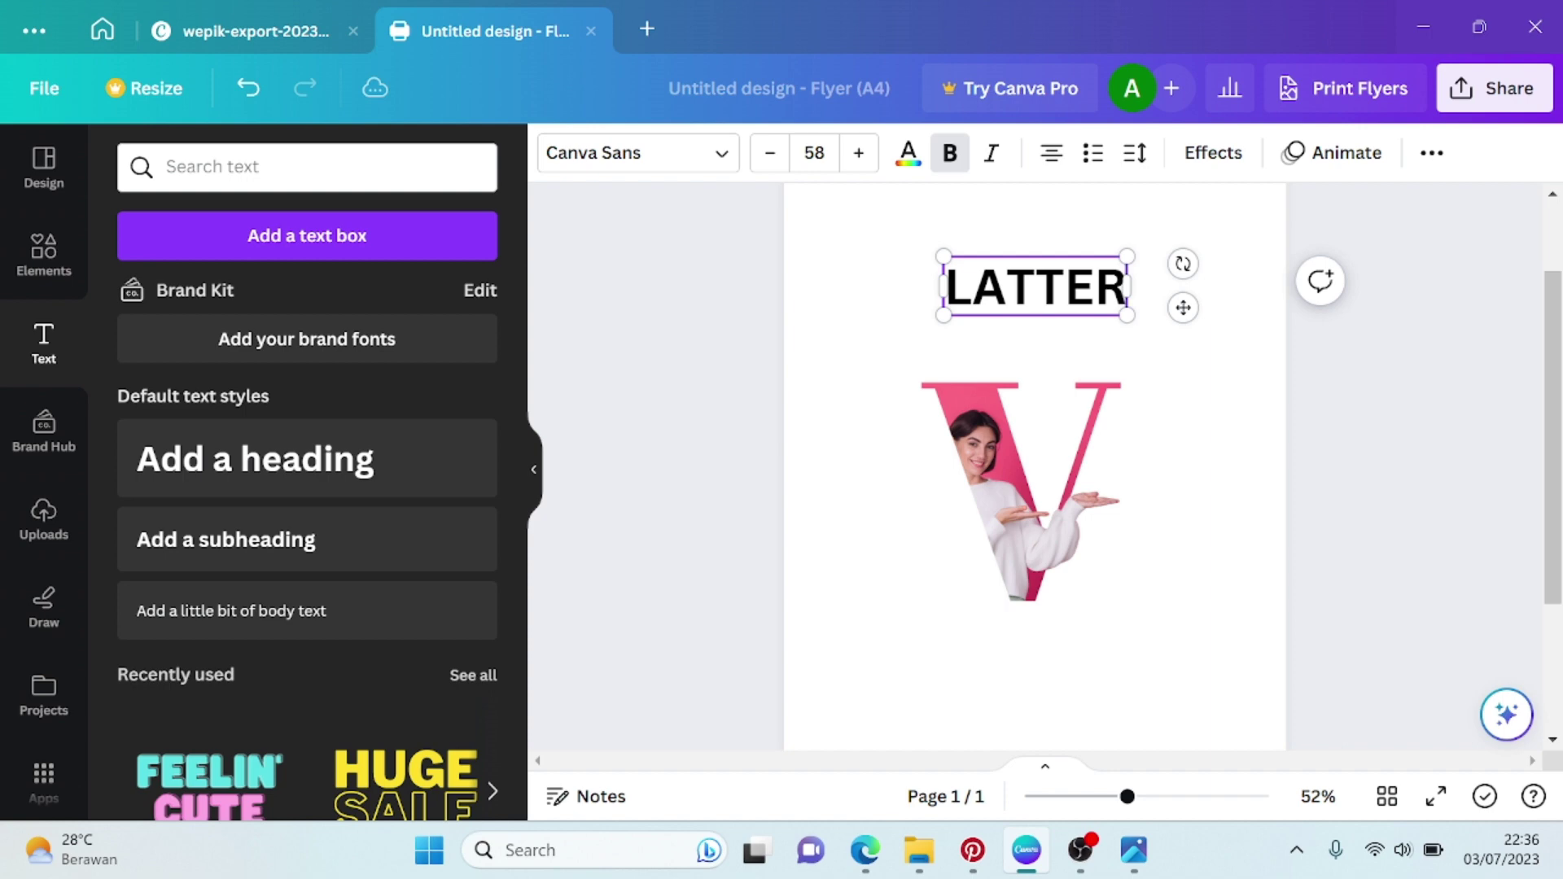
Set the LATTER heading's font to Noto Serif Display ExtraCondensed from Recently used
{"action": "left_click", "coordinate": [684, 159]}
{"action": "scroll", "coordinate": [325, 342], "scroll_direction": "down", "scroll_amount": 2}
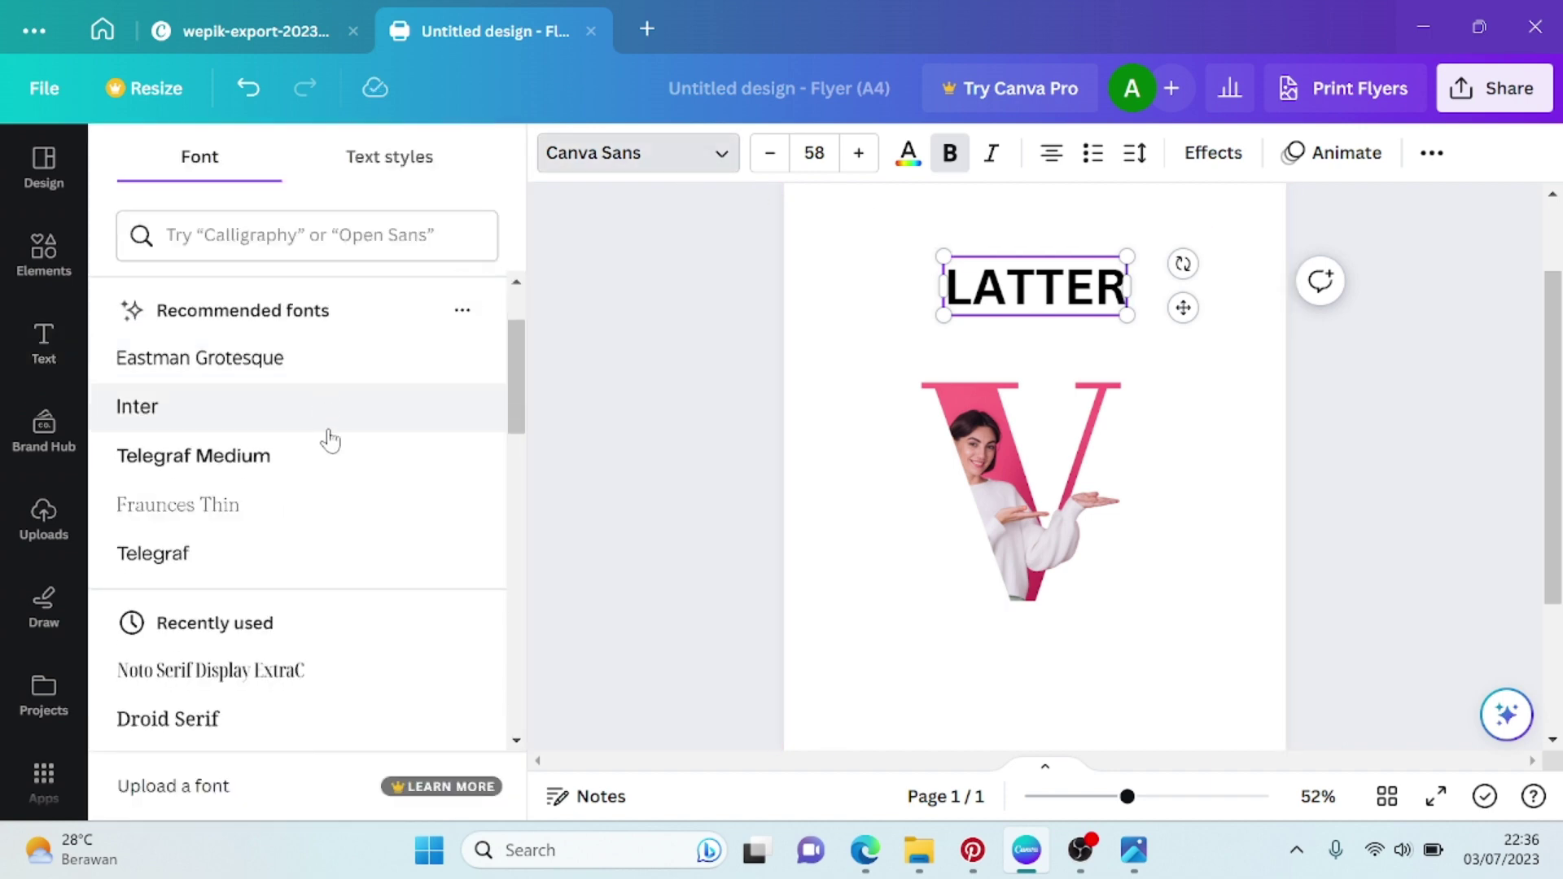
{"action": "scroll", "coordinate": [325, 440], "scroll_direction": "down", "scroll_amount": 3}
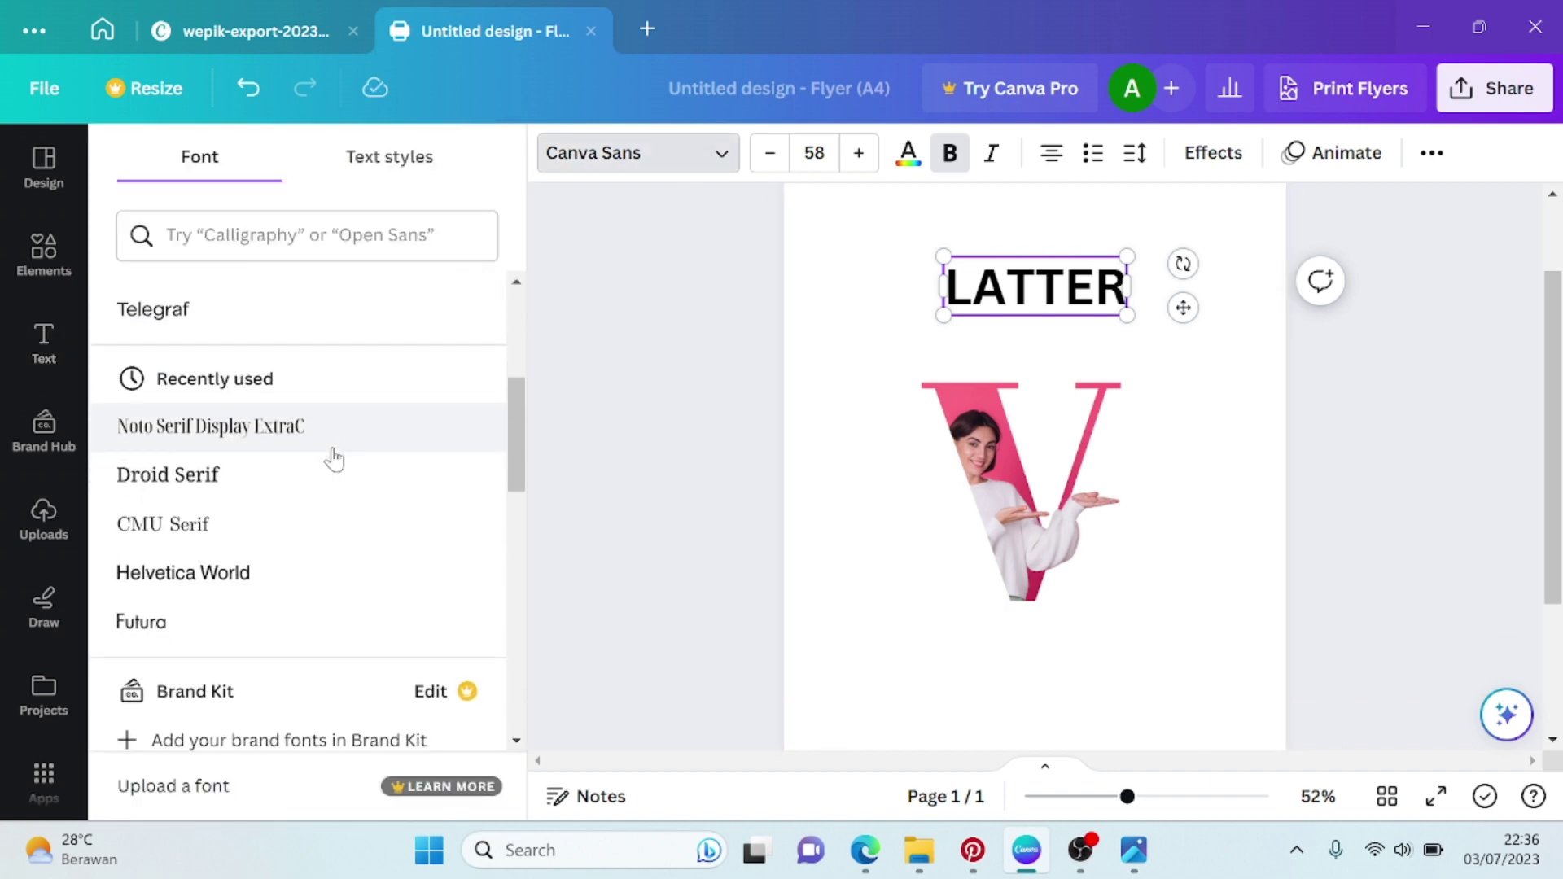
{"action": "left_click", "coordinate": [262, 446]}
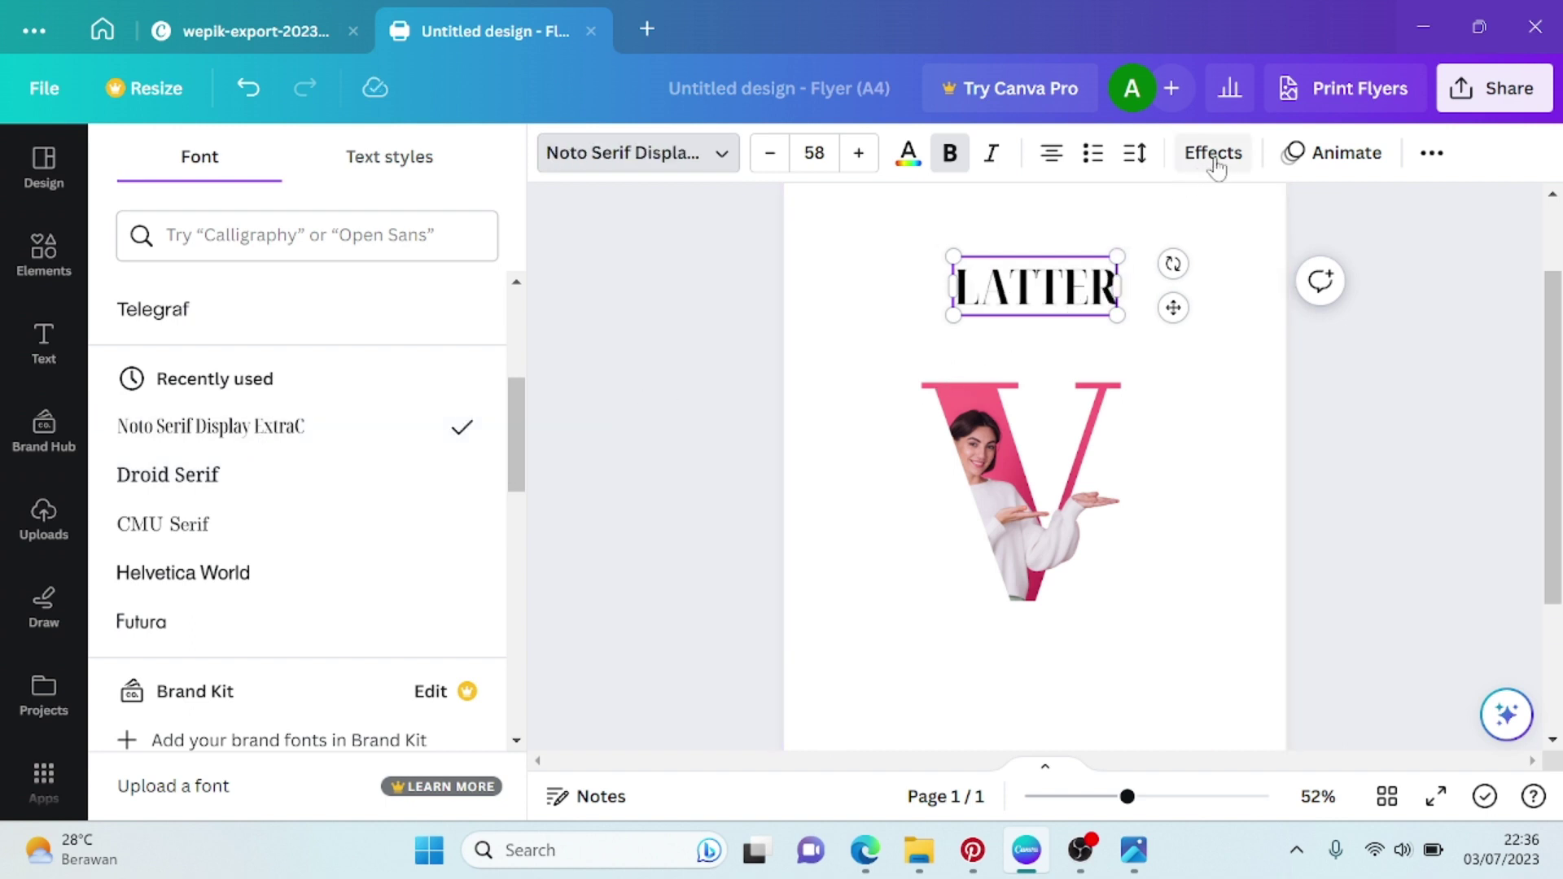
Set LATTER's letter spacing to 800
{"action": "left_click", "coordinate": [1134, 152]}
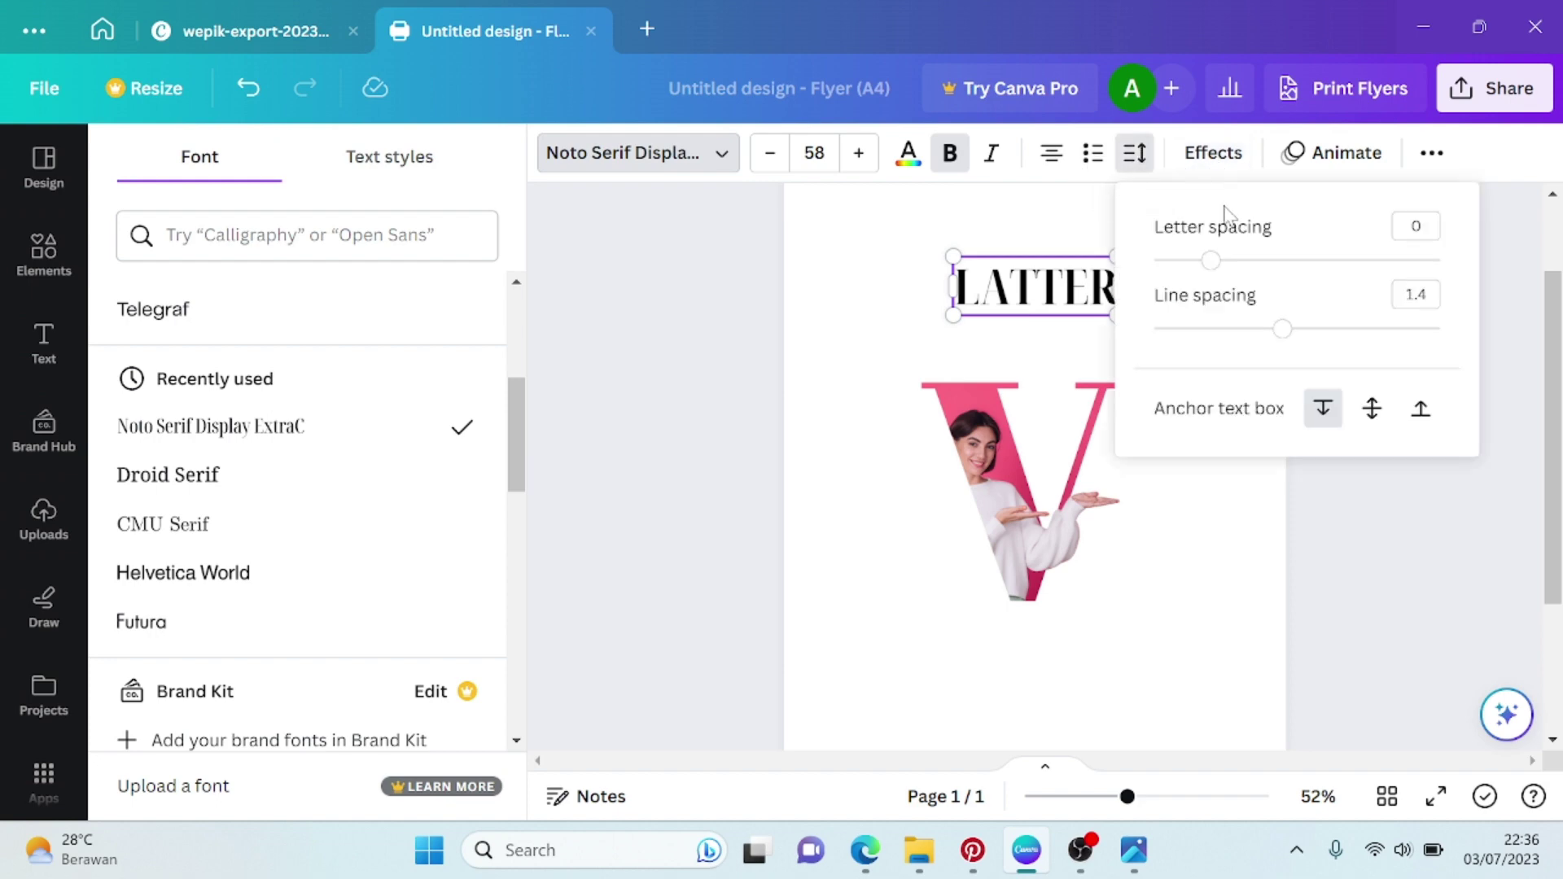
{"action": "left_click_drag", "start_coordinate": [1239, 266], "coordinate": [1461, 270]}
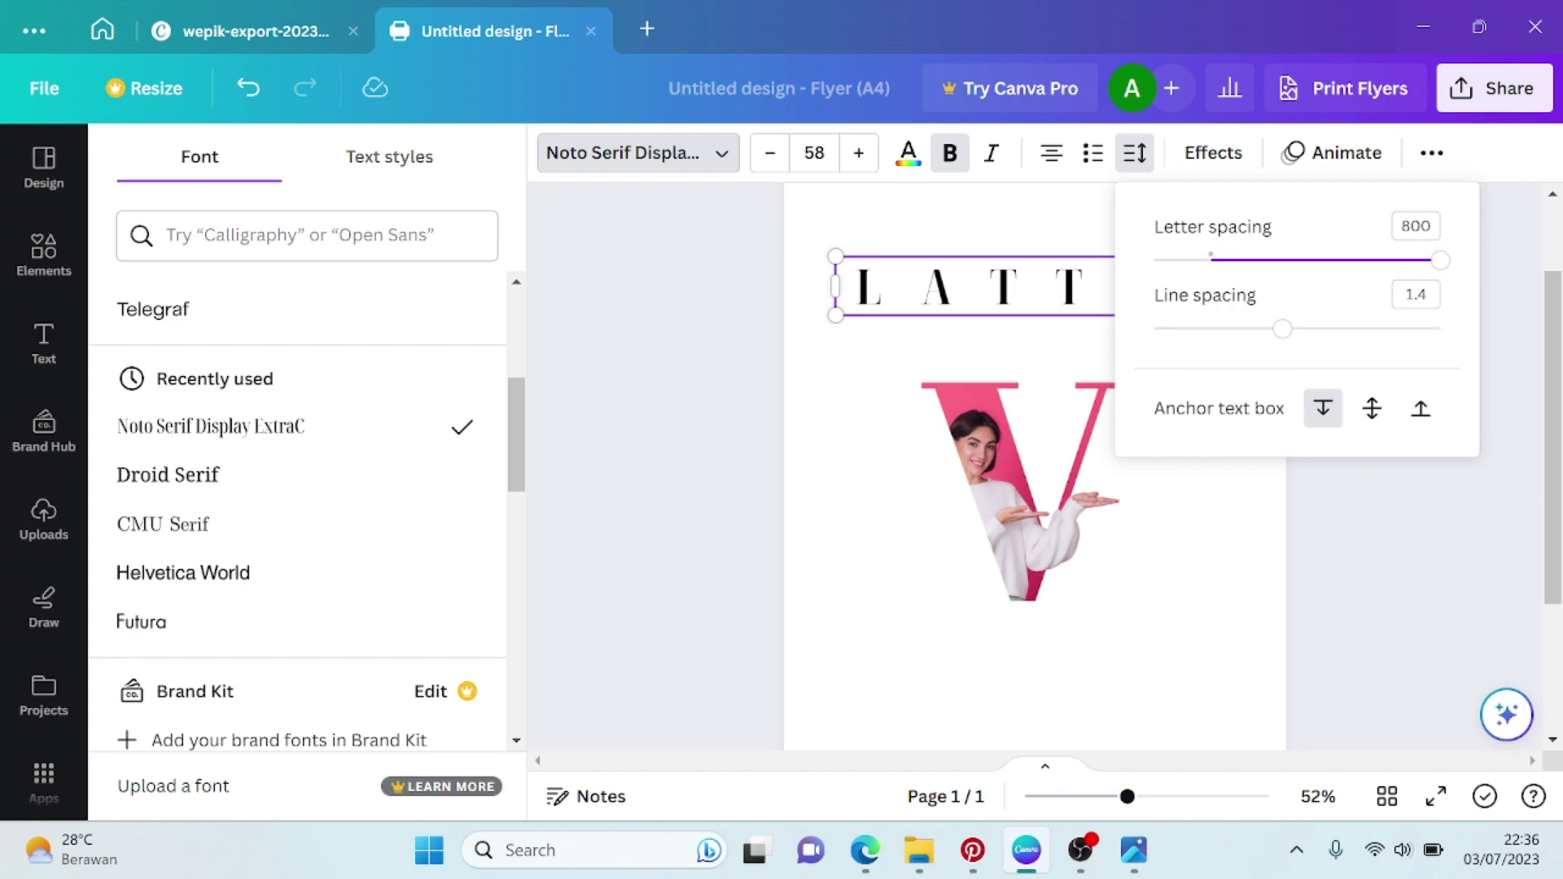
{"action": "left_click", "coordinate": [991, 287]}
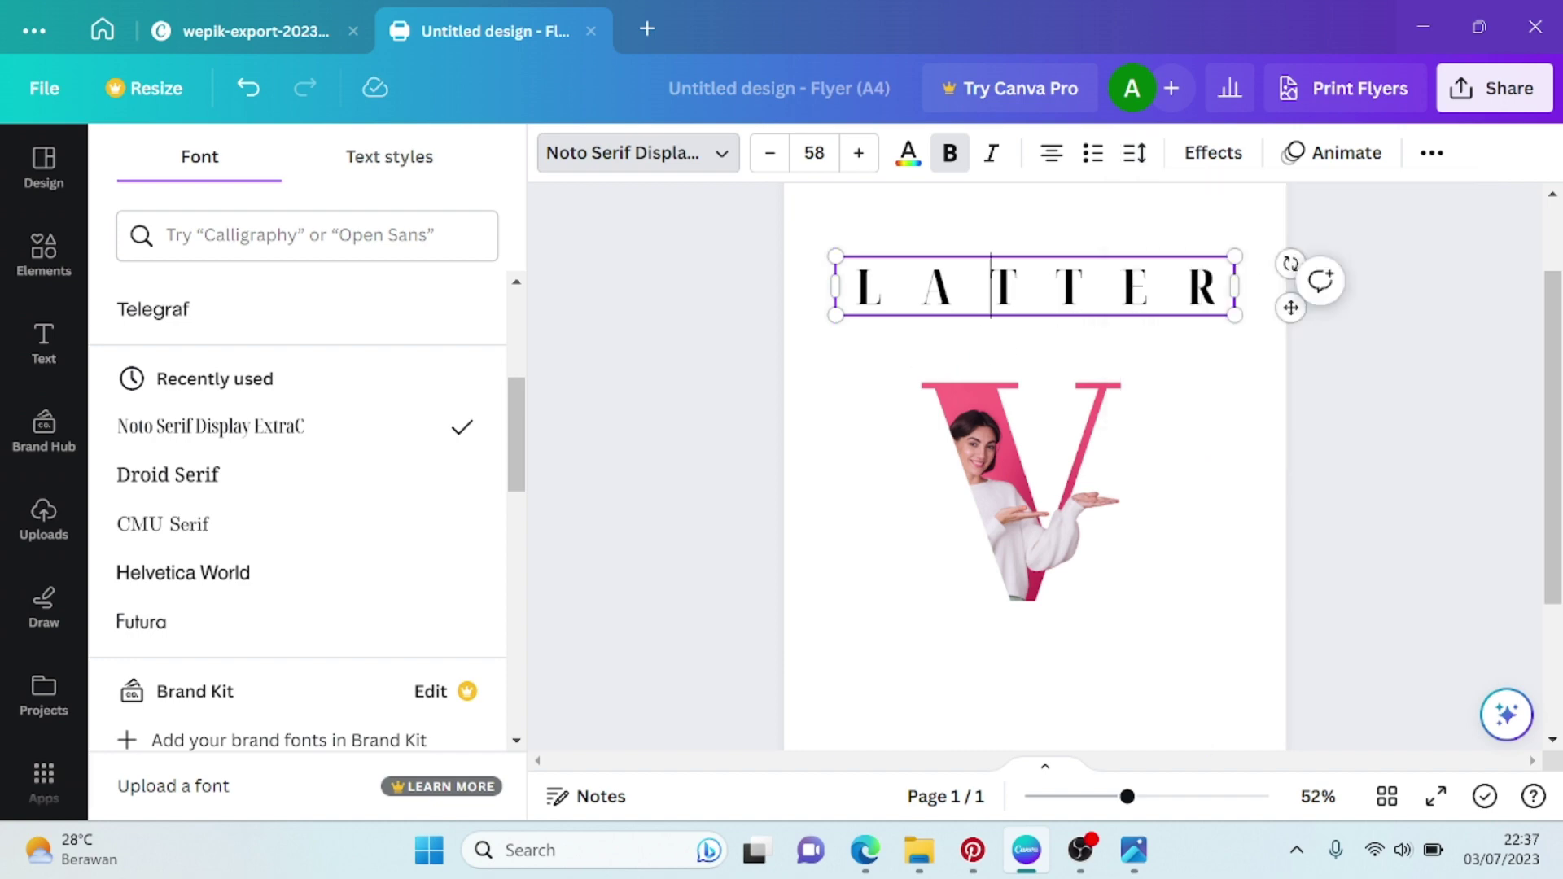
Reduce LATTER to font size 49 and centre it above the V
{"action": "left_click", "coordinate": [770, 153]}
{"action": "left_click", "coordinate": [770, 153]}
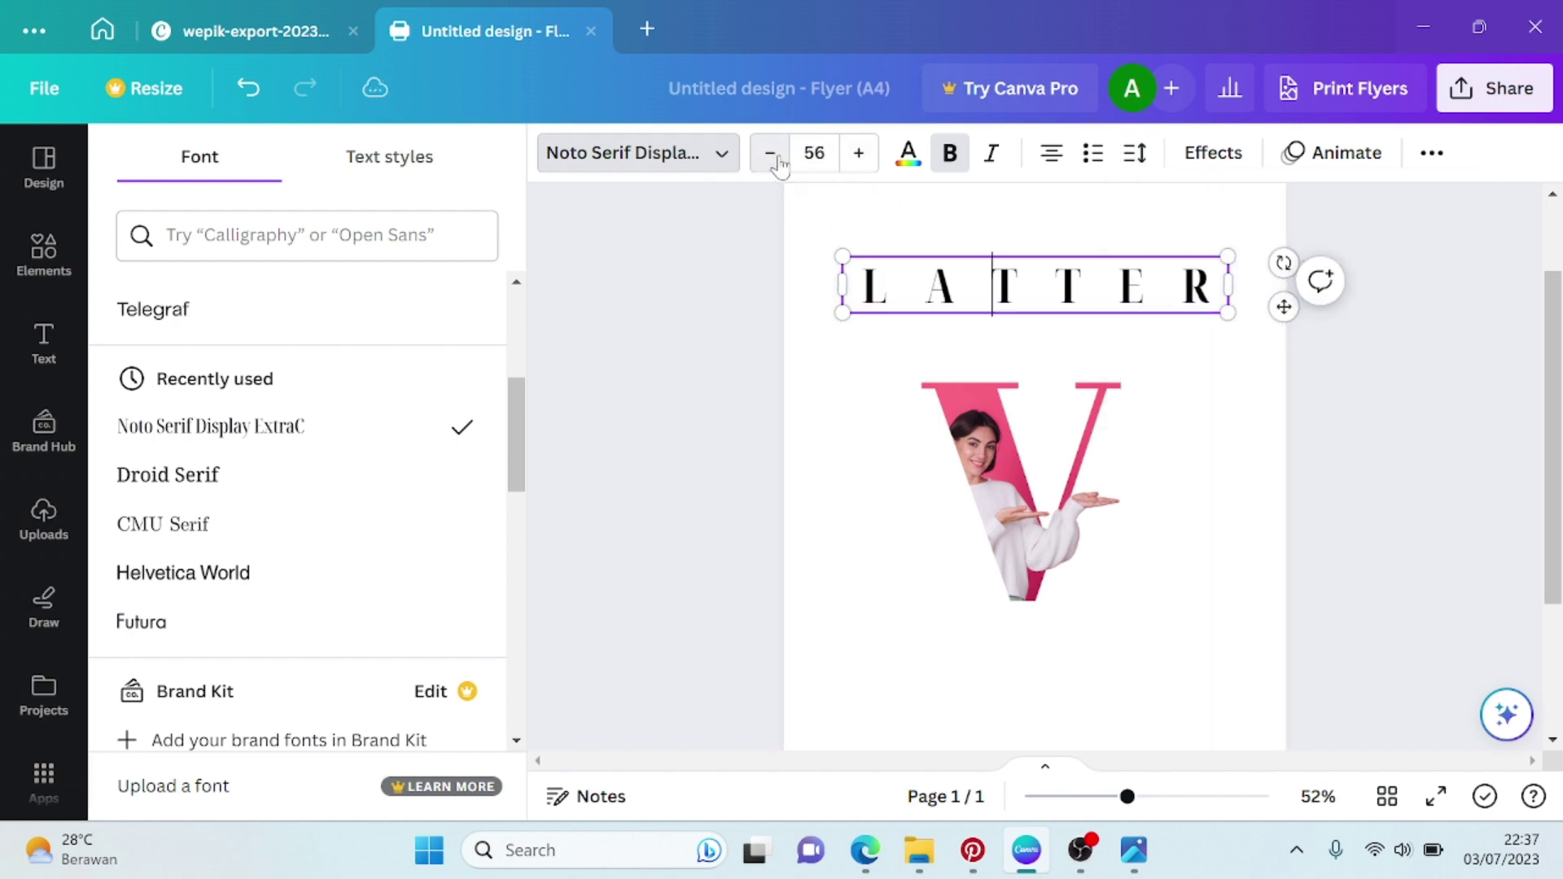
{"action": "left_click", "coordinate": [769, 153]}
{"action": "left_click", "coordinate": [769, 153]}
{"action": "left_click", "coordinate": [769, 153]}
{"action": "left_click", "coordinate": [769, 153]}
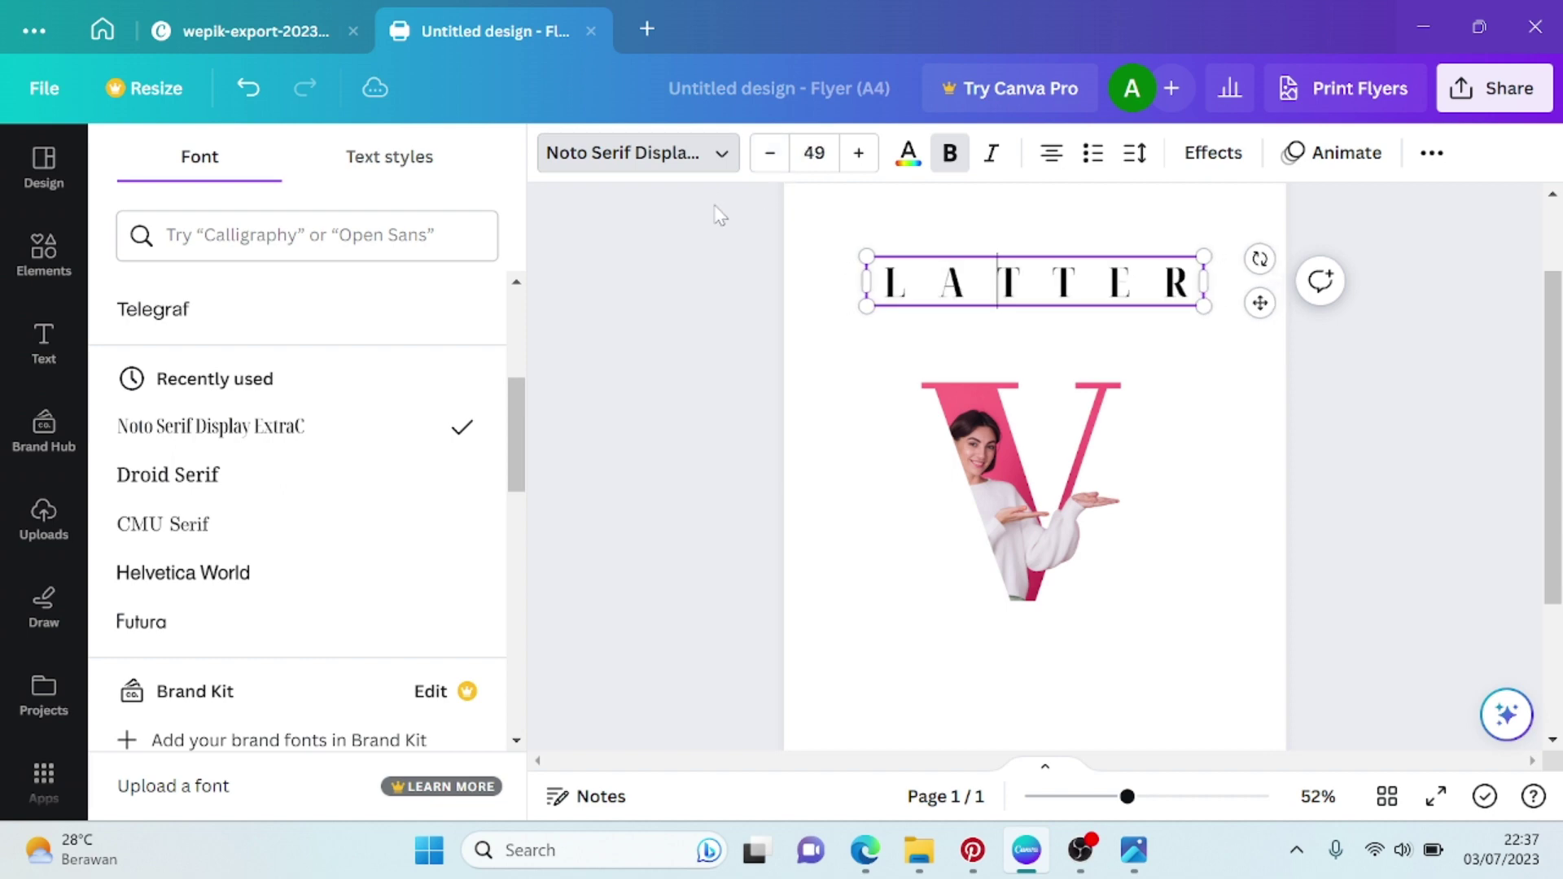
{"action": "left_click_drag", "start_coordinate": [1260, 303], "coordinate": [1251, 298]}
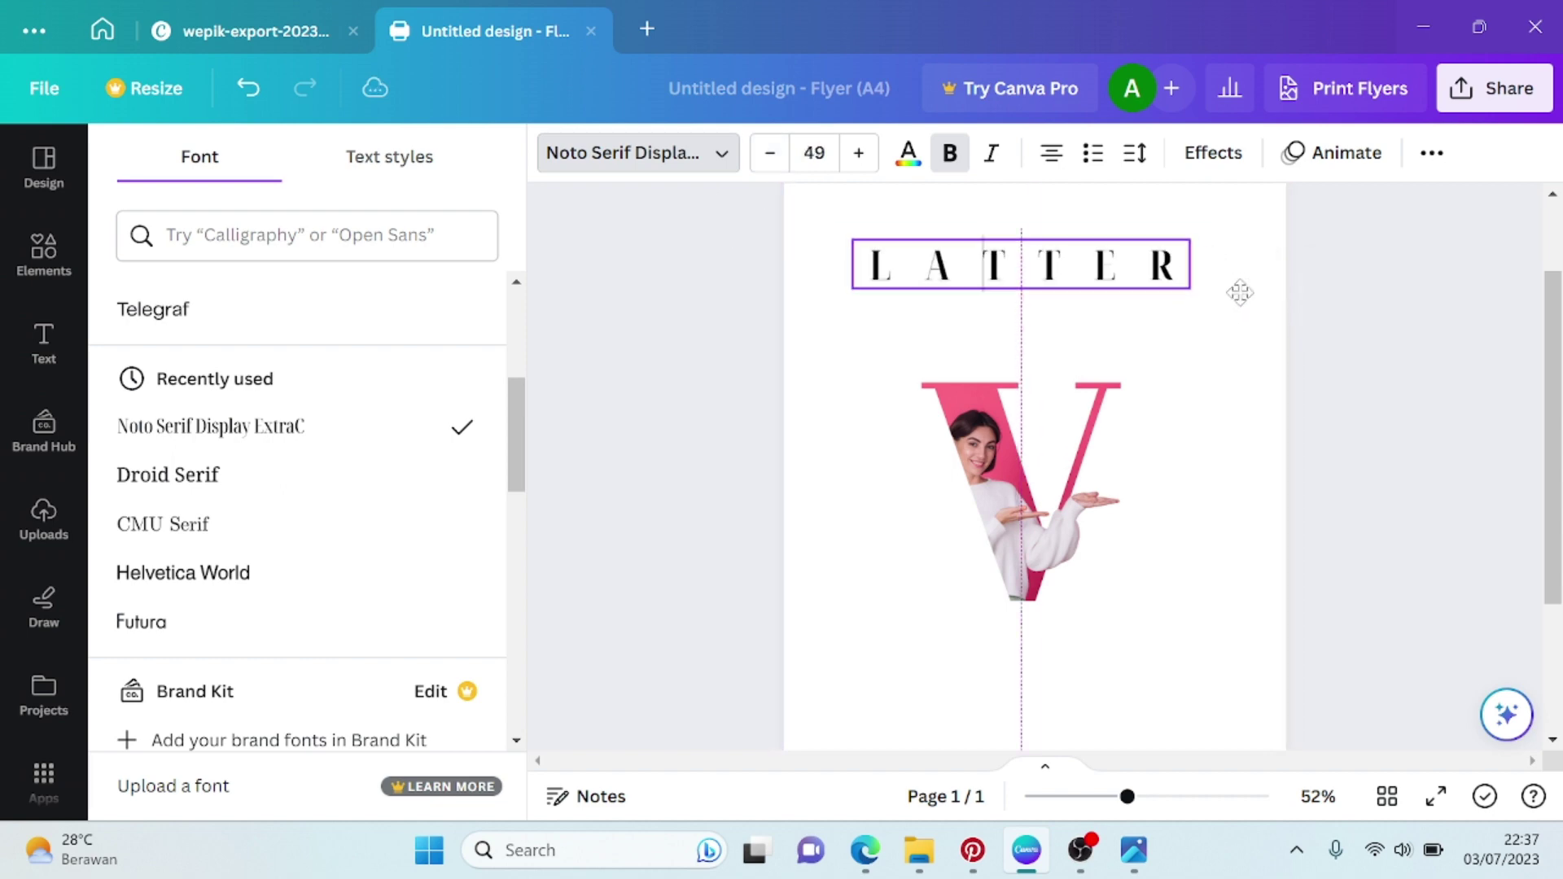
{"action": "scroll", "coordinate": [1196, 367], "scroll_direction": "down", "scroll_amount": 3}
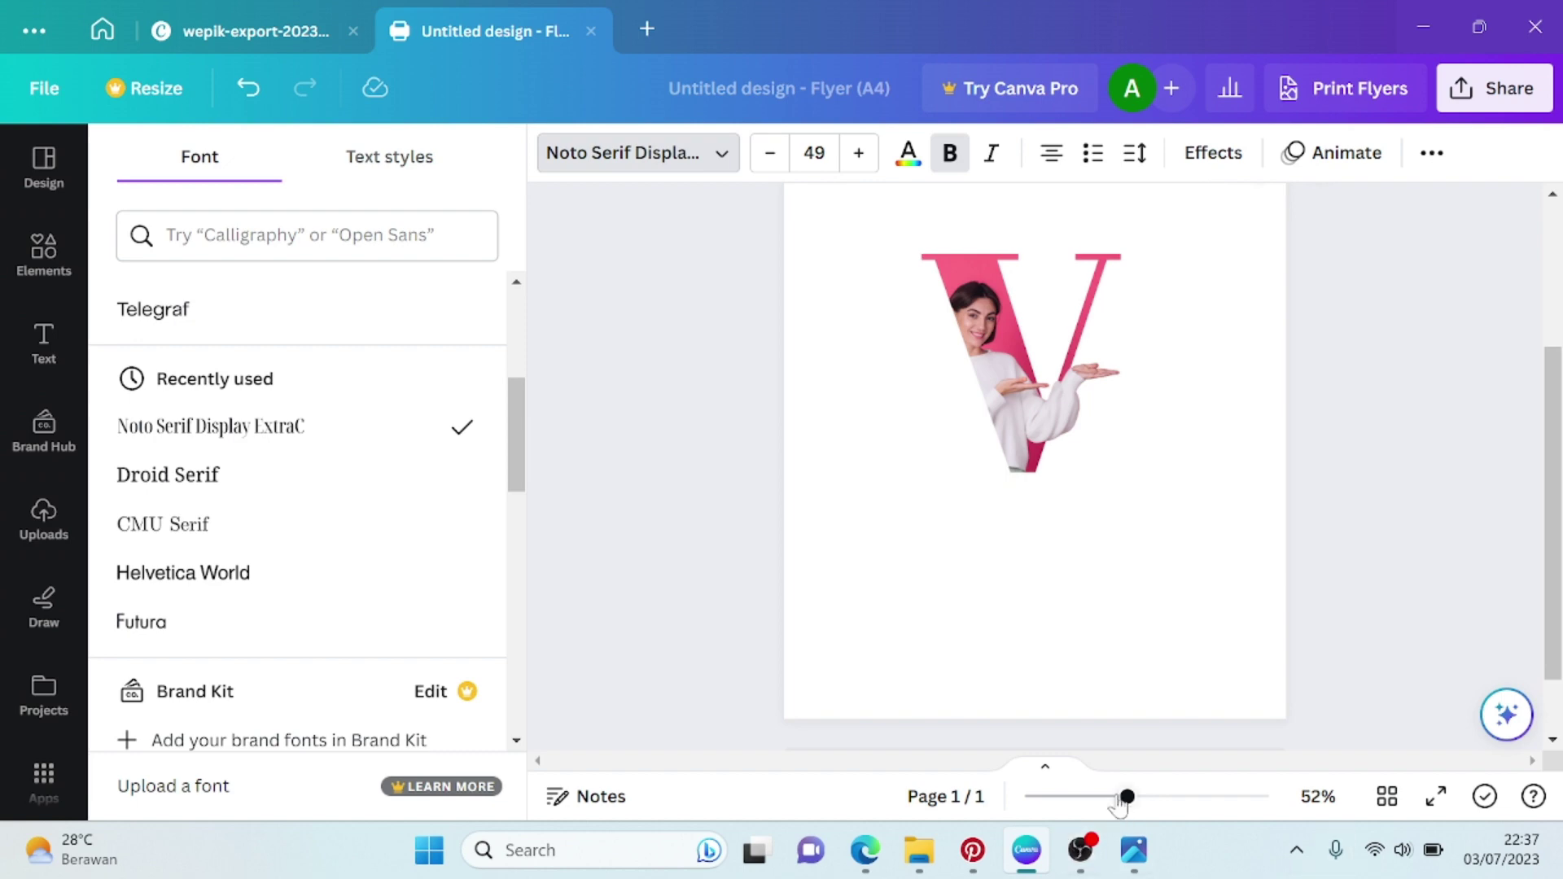
{"action": "left_click_drag", "start_coordinate": [1123, 798], "coordinate": [1113, 798]}
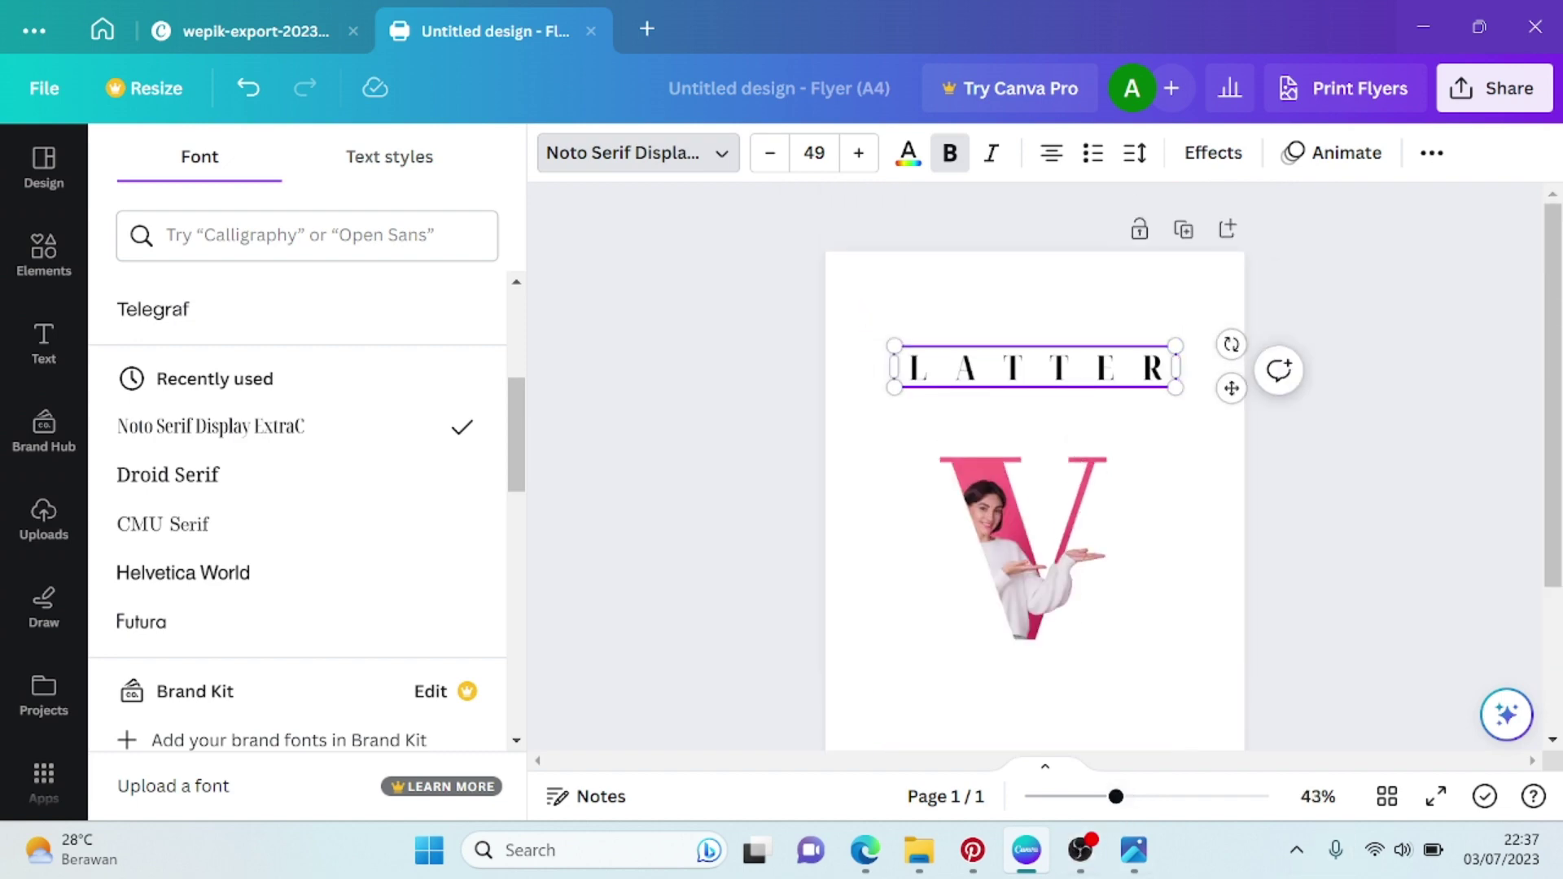
{"action": "scroll", "coordinate": [1034, 464], "scroll_direction": "down", "scroll_amount": 3}
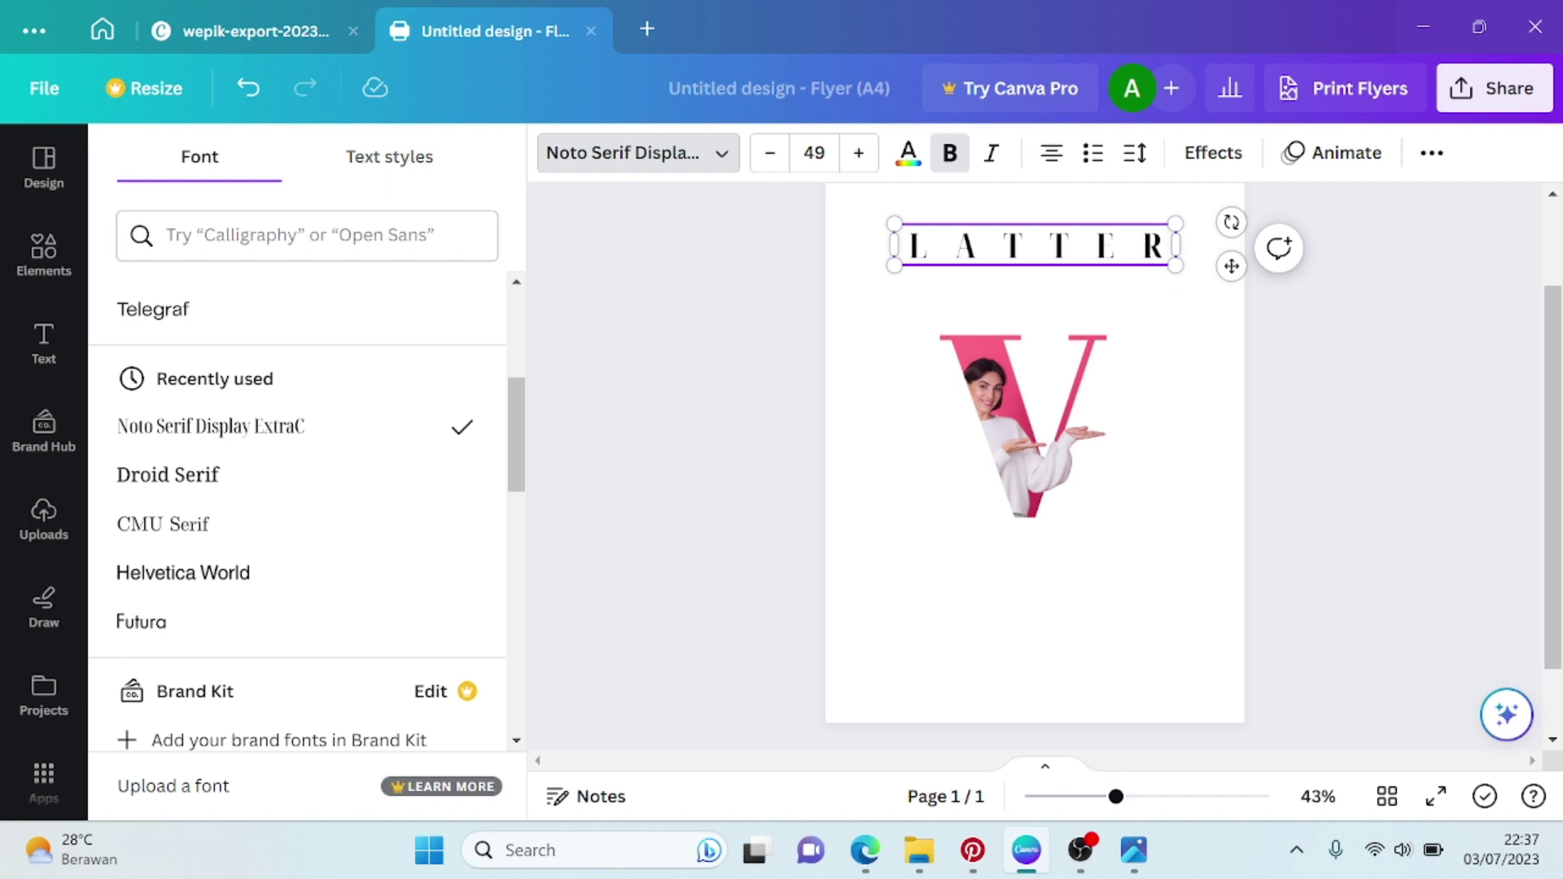
Duplicate LATTER, move the copy below the V, retype it as PORTRAIT and centre it
{"action": "left_click", "coordinate": [1148, 316]}
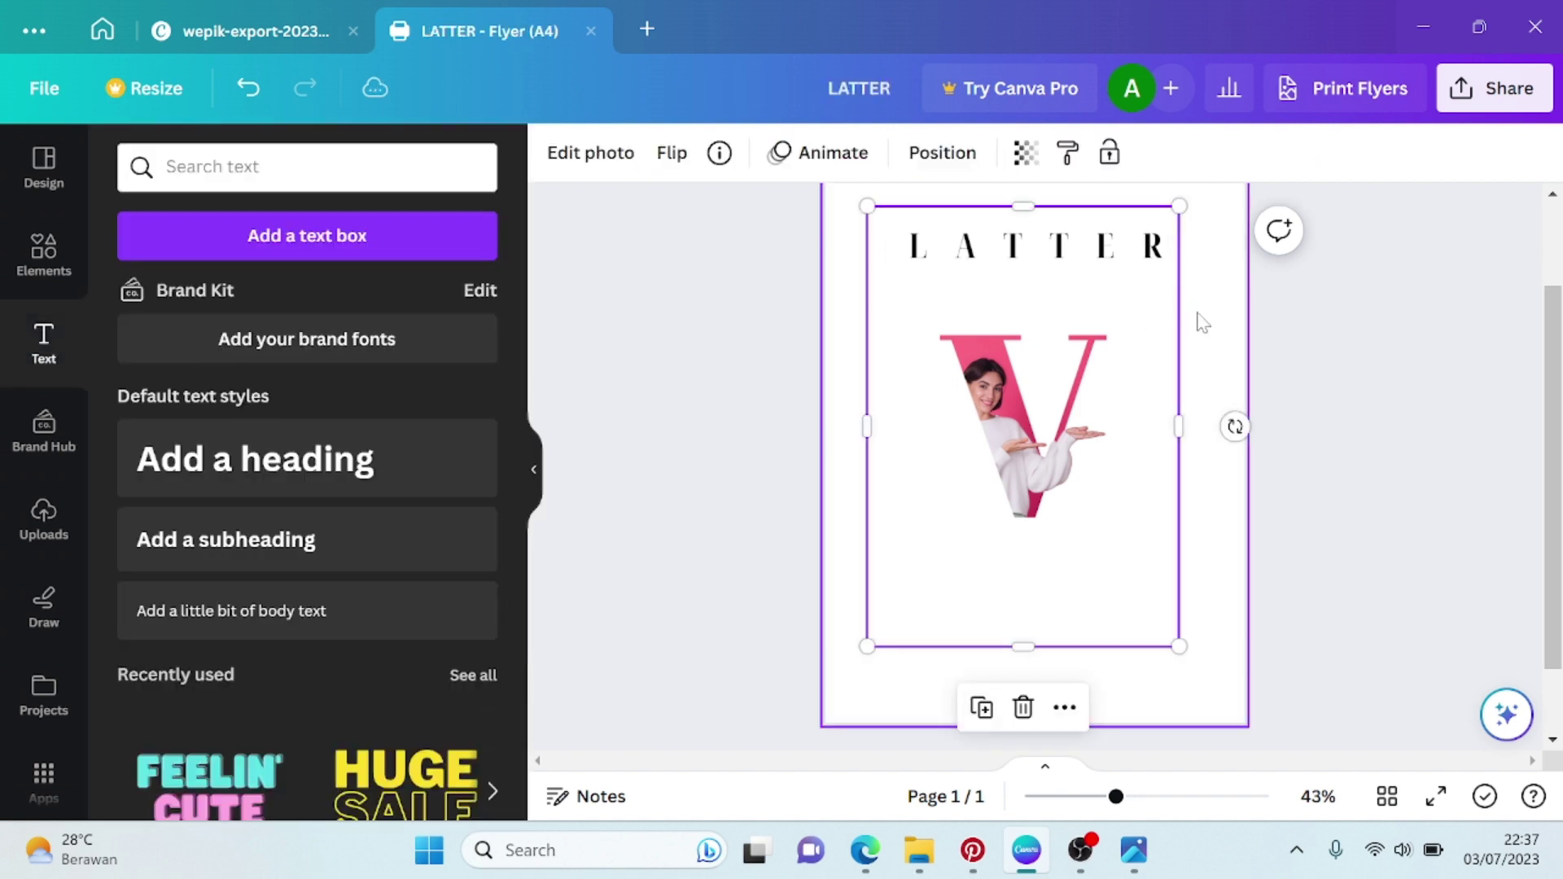
{"action": "left_click", "coordinate": [1073, 260]}
{"action": "left_click", "coordinate": [994, 325]}
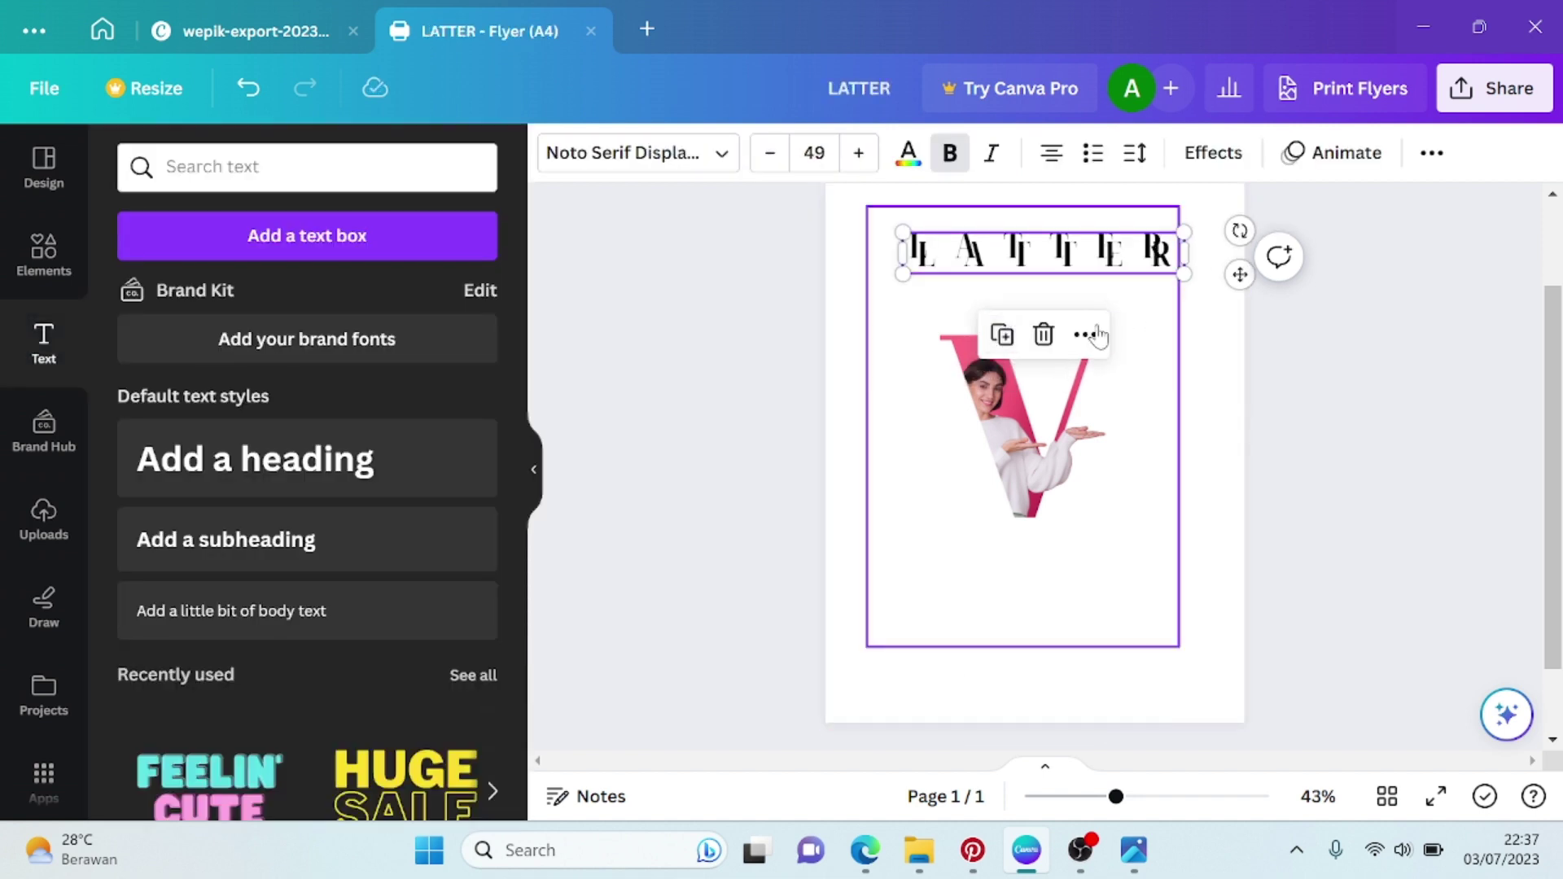
{"action": "mouse_move", "coordinate": [1095, 253]}
{"action": "left_mouse_down"}
{"action": "mouse_move", "coordinate": [1095, 646]}
{"action": "mouse_move", "coordinate": [1095, 626]}
{"action": "left_mouse_up"}
{"action": "double_click", "coordinate": [1095, 627]}
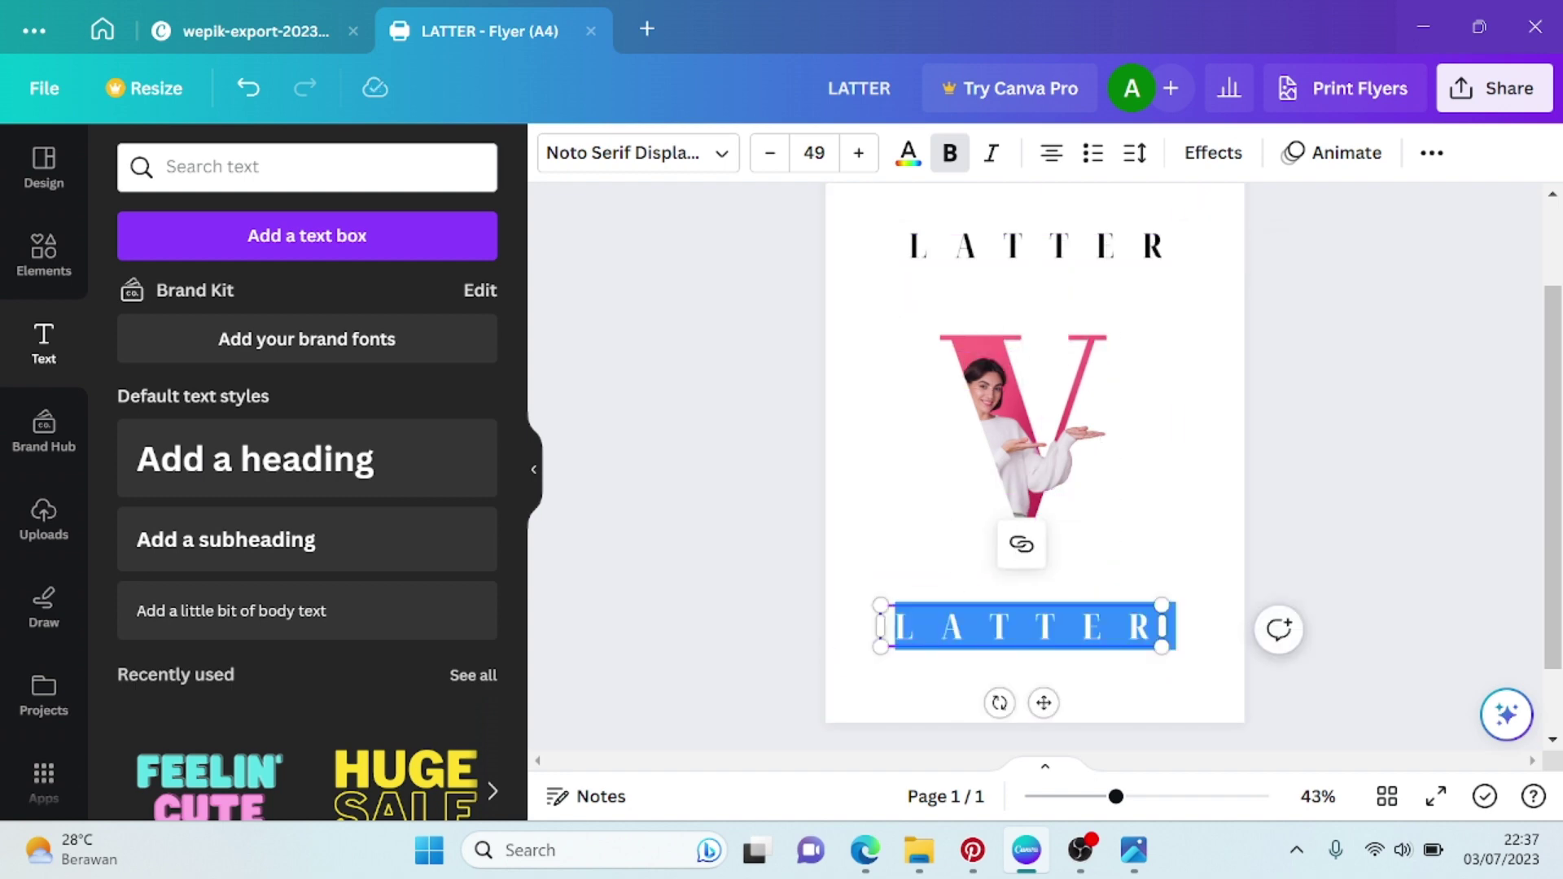
{"action": "type", "text": "PORT"}
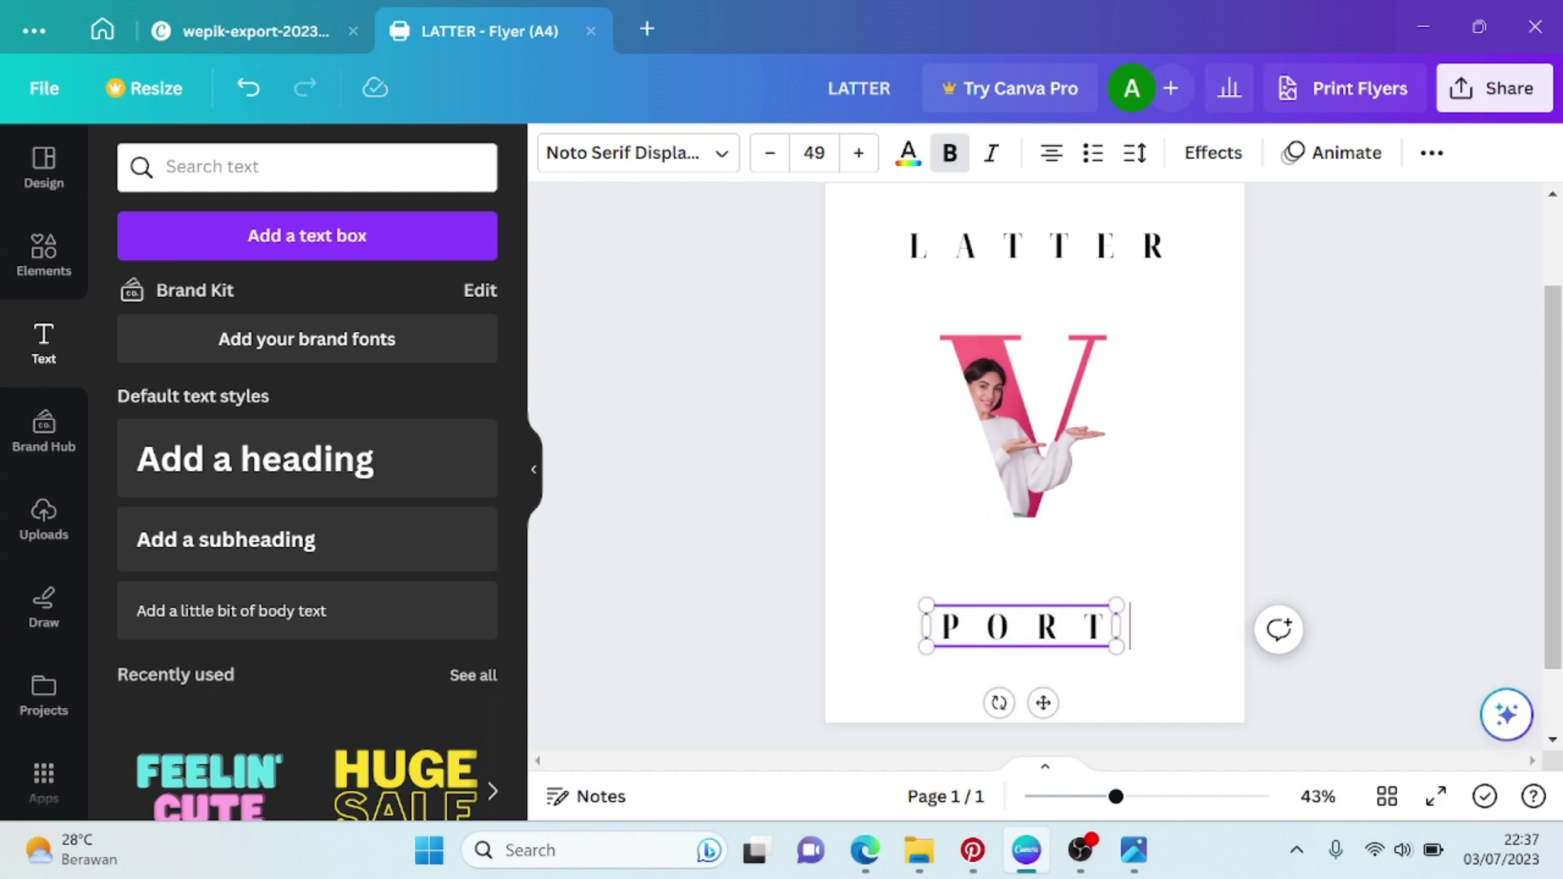
{"action": "type", "text": "RAIT"}
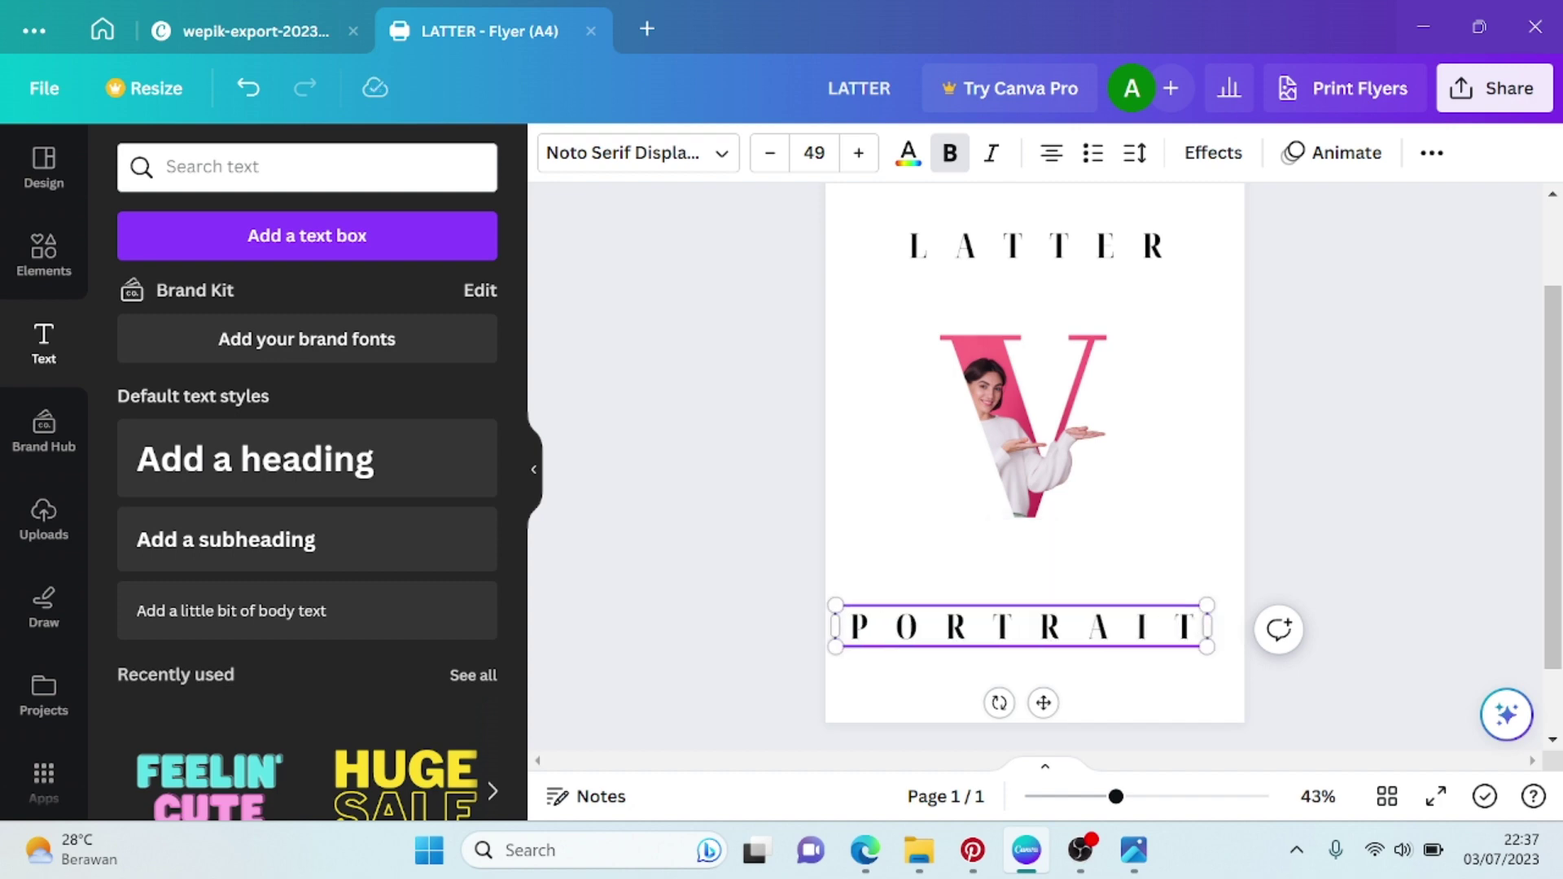
{"action": "left_click_drag", "start_coordinate": [1043, 702], "coordinate": [1063, 694]}
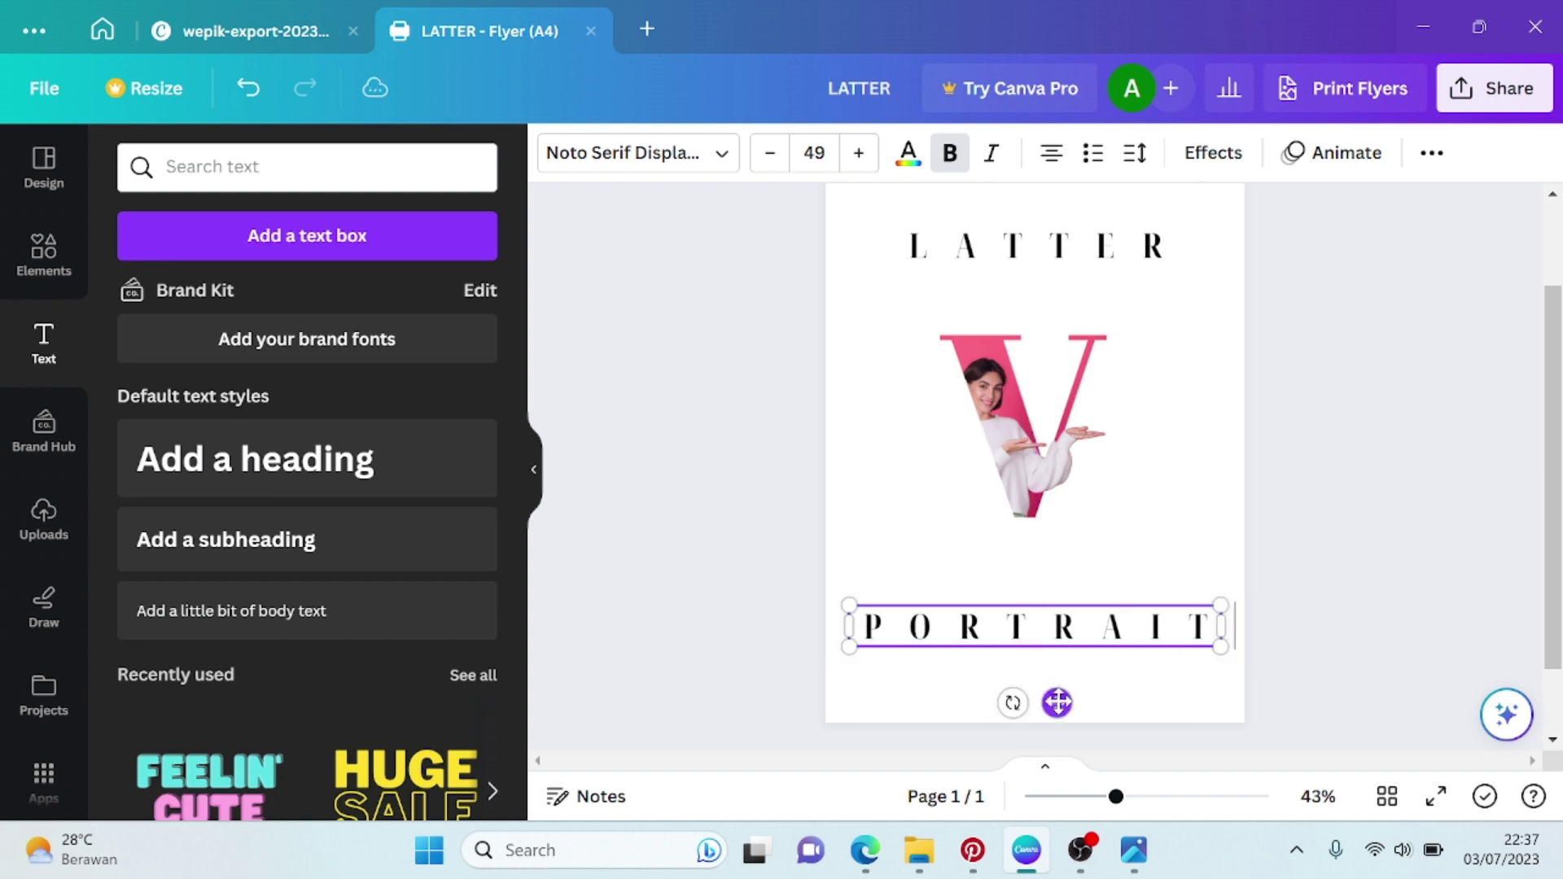
Nudge LATTER up and PORTRAIT down, snapping both to the page's centre guide
{"action": "left_click", "coordinate": [1277, 446]}
{"action": "scroll", "coordinate": [1278, 464], "scroll_direction": "up", "scroll_amount": 2}
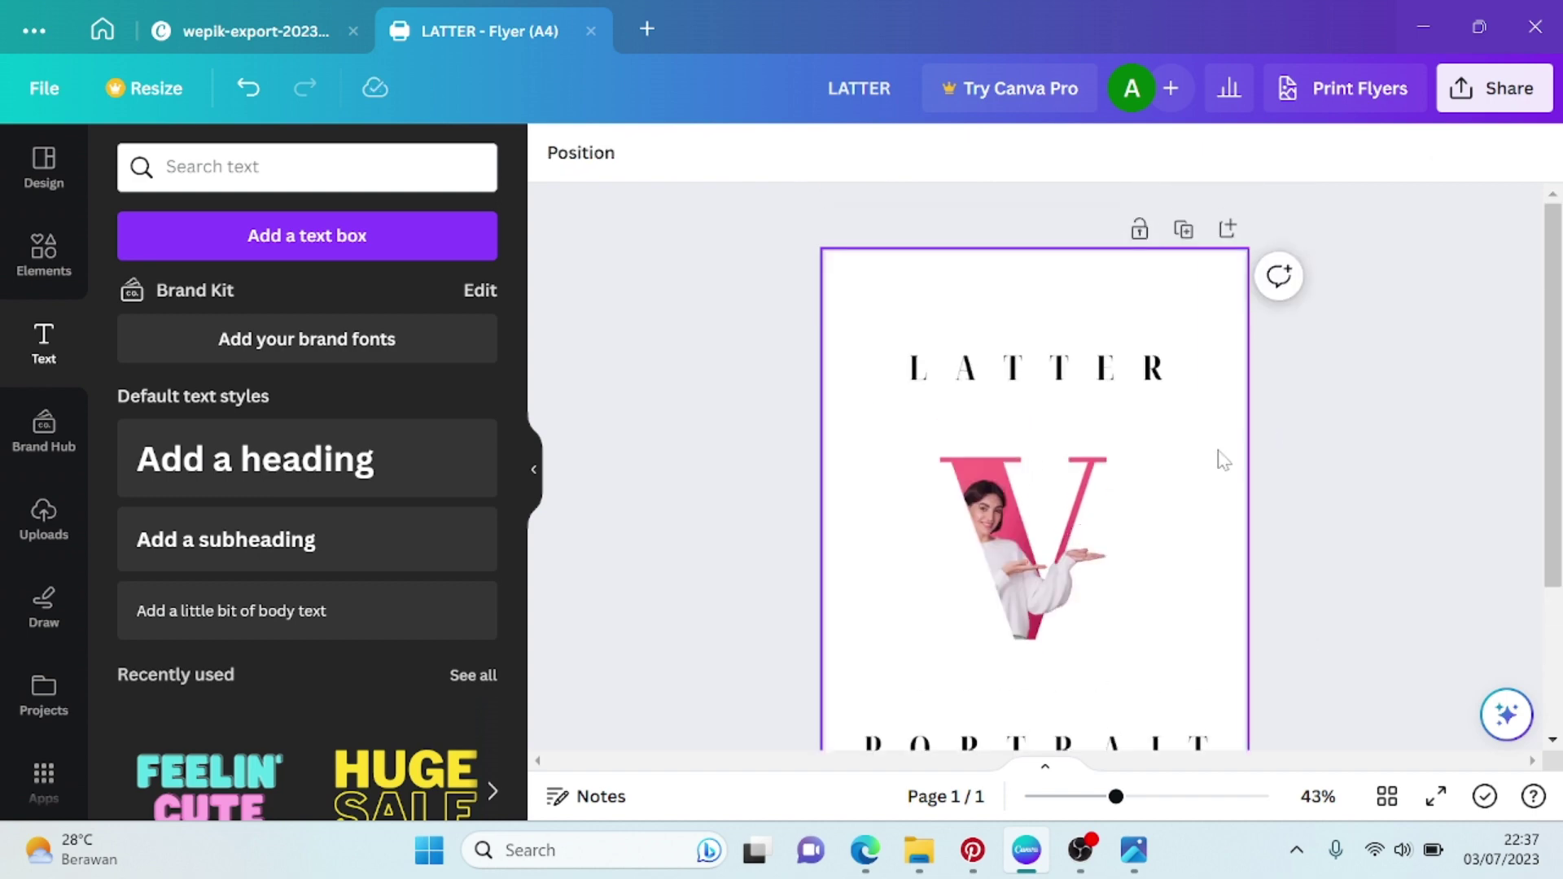
{"action": "left_click_drag", "start_coordinate": [1109, 367], "coordinate": [1109, 350]}
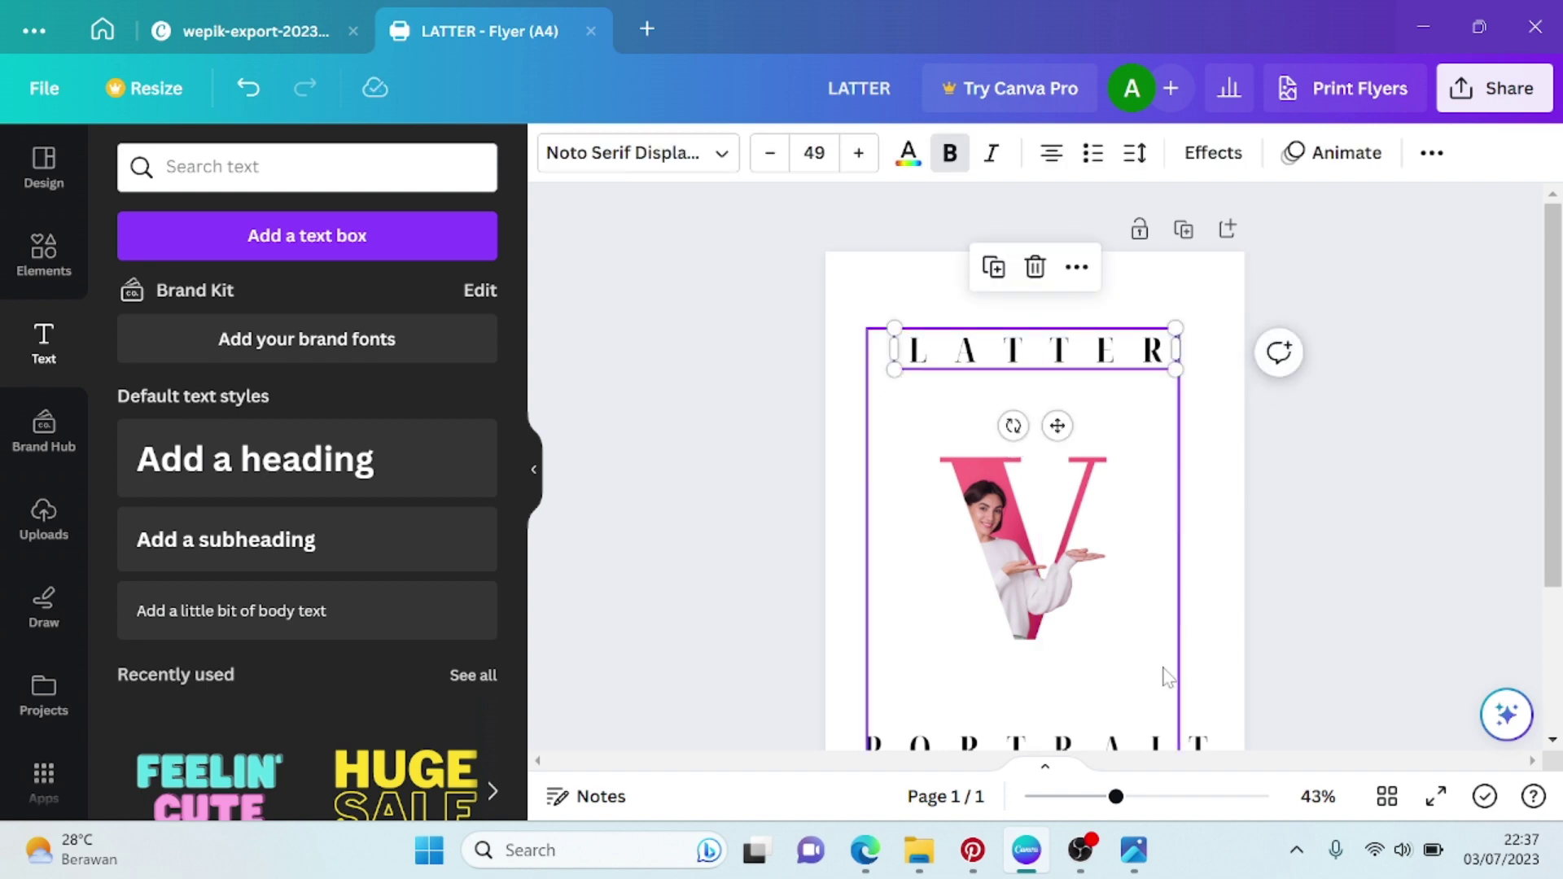
{"action": "scroll", "coordinate": [1166, 674], "scroll_direction": "down", "scroll_amount": 2}
{"action": "left_click_drag", "start_coordinate": [1172, 639], "coordinate": [1173, 645]}
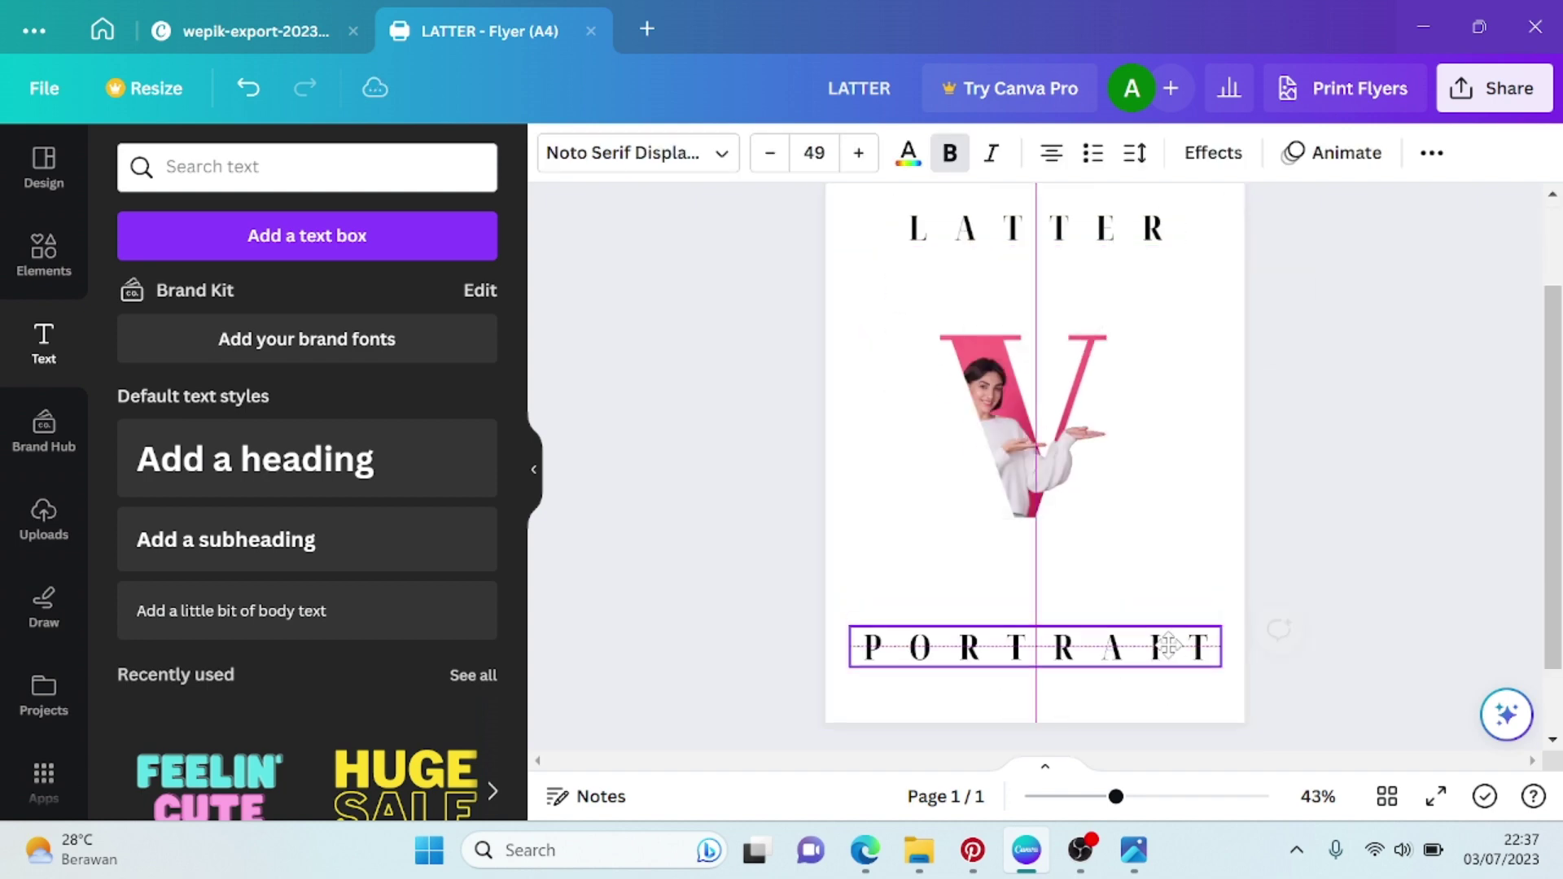
{"action": "left_click", "coordinate": [1461, 542]}
{"action": "scroll", "coordinate": [1425, 485], "scroll_direction": "up", "scroll_amount": 2}
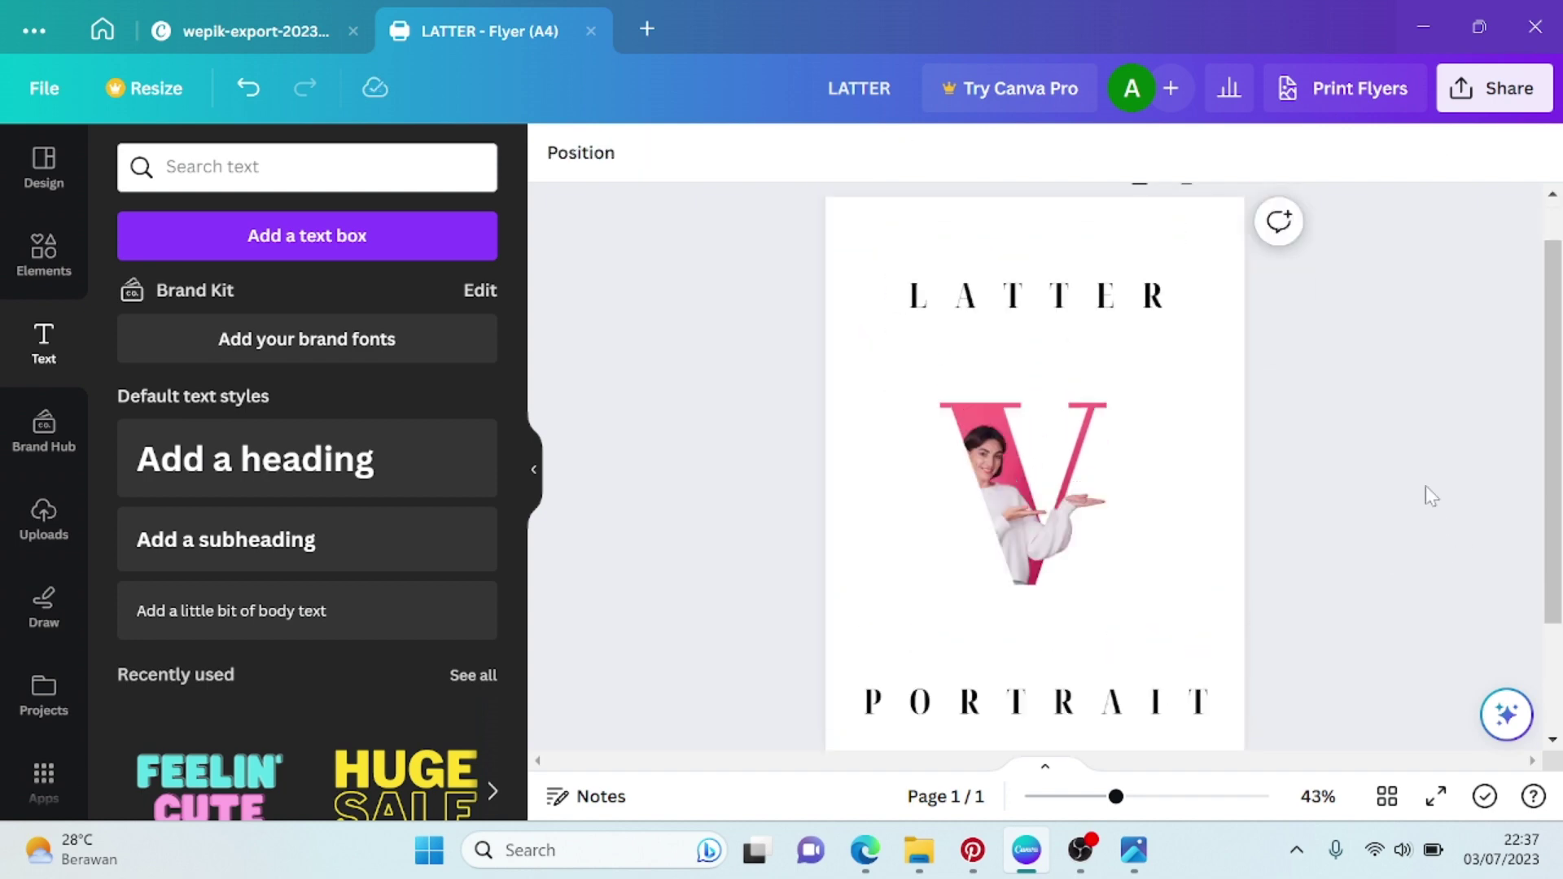
{"action": "scroll", "coordinate": [1350, 226], "scroll_direction": "down", "scroll_amount": 2}
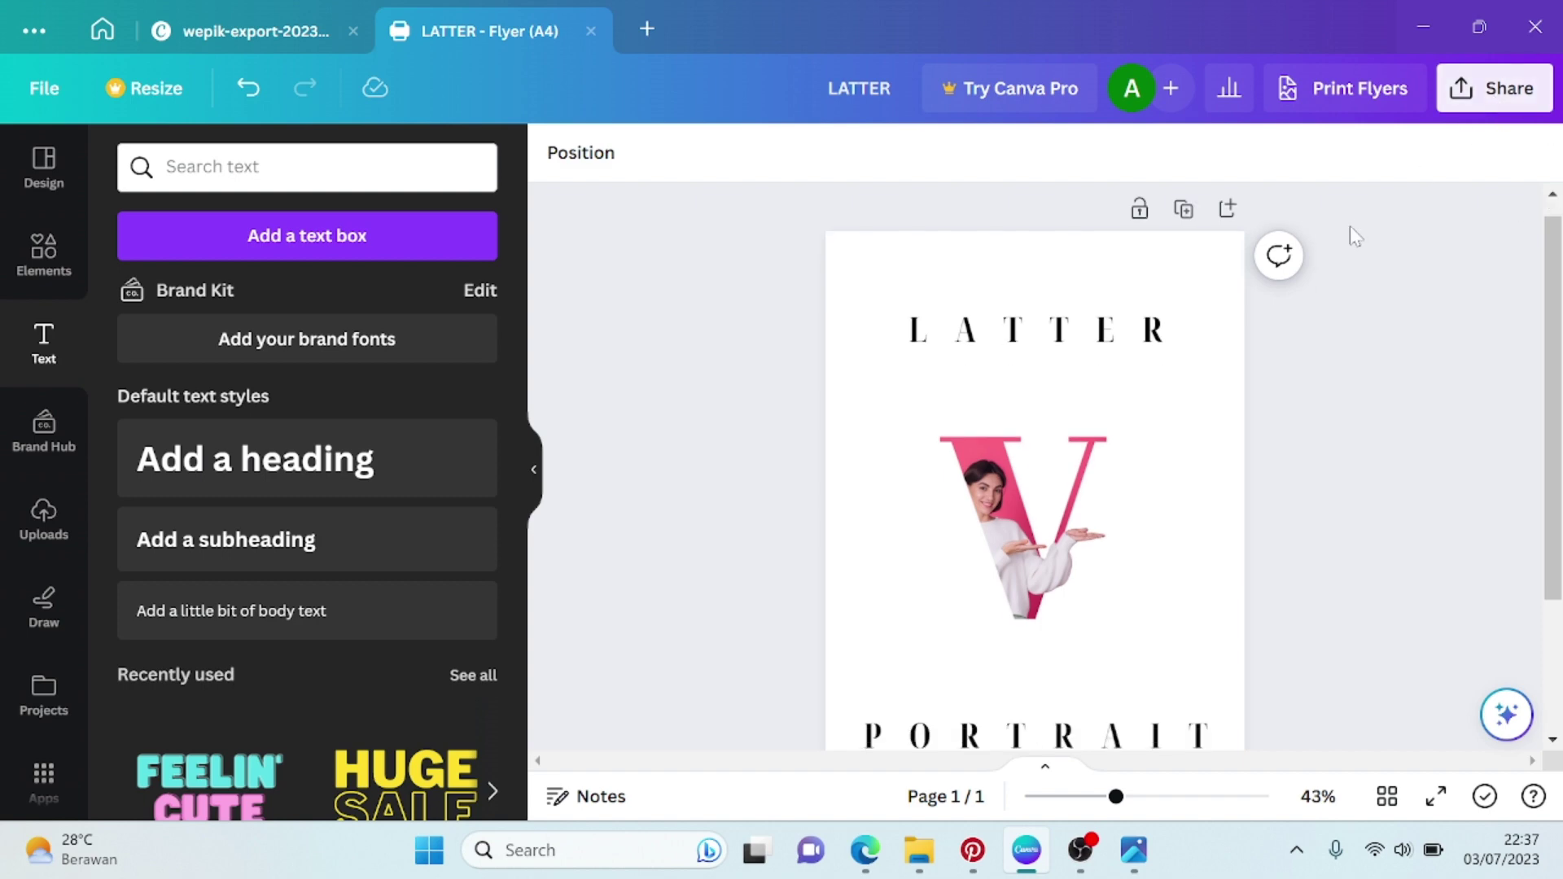
Open the flyer's Download settings from Share, with PNG at 1,414 × 2,000 px
{"action": "left_click", "coordinate": [1495, 88]}
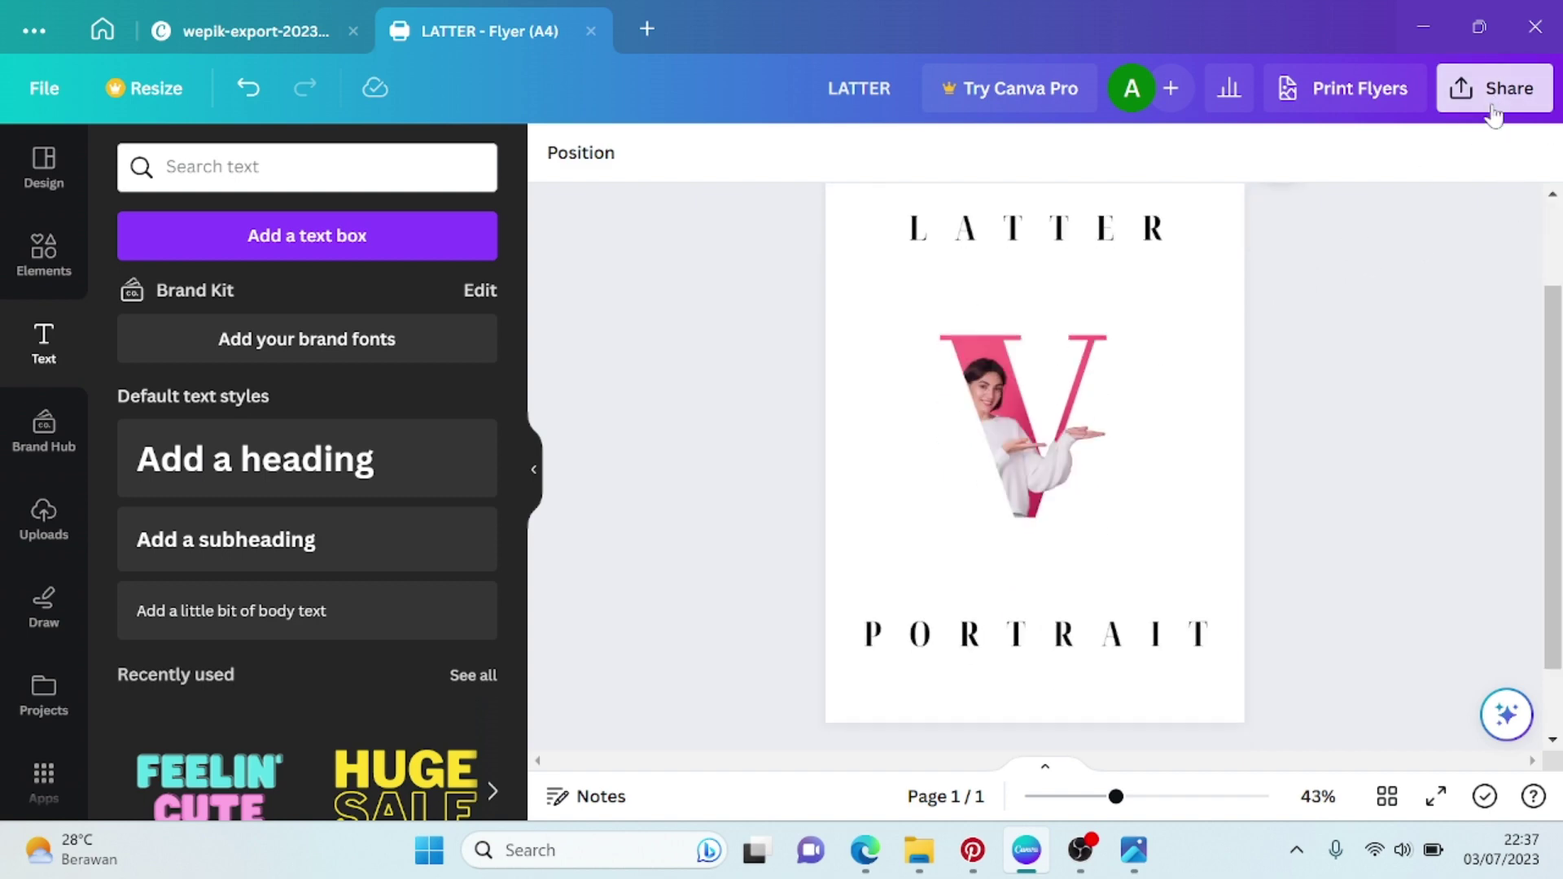
{"action": "scroll", "coordinate": [1430, 408], "scroll_direction": "down", "scroll_amount": 3}
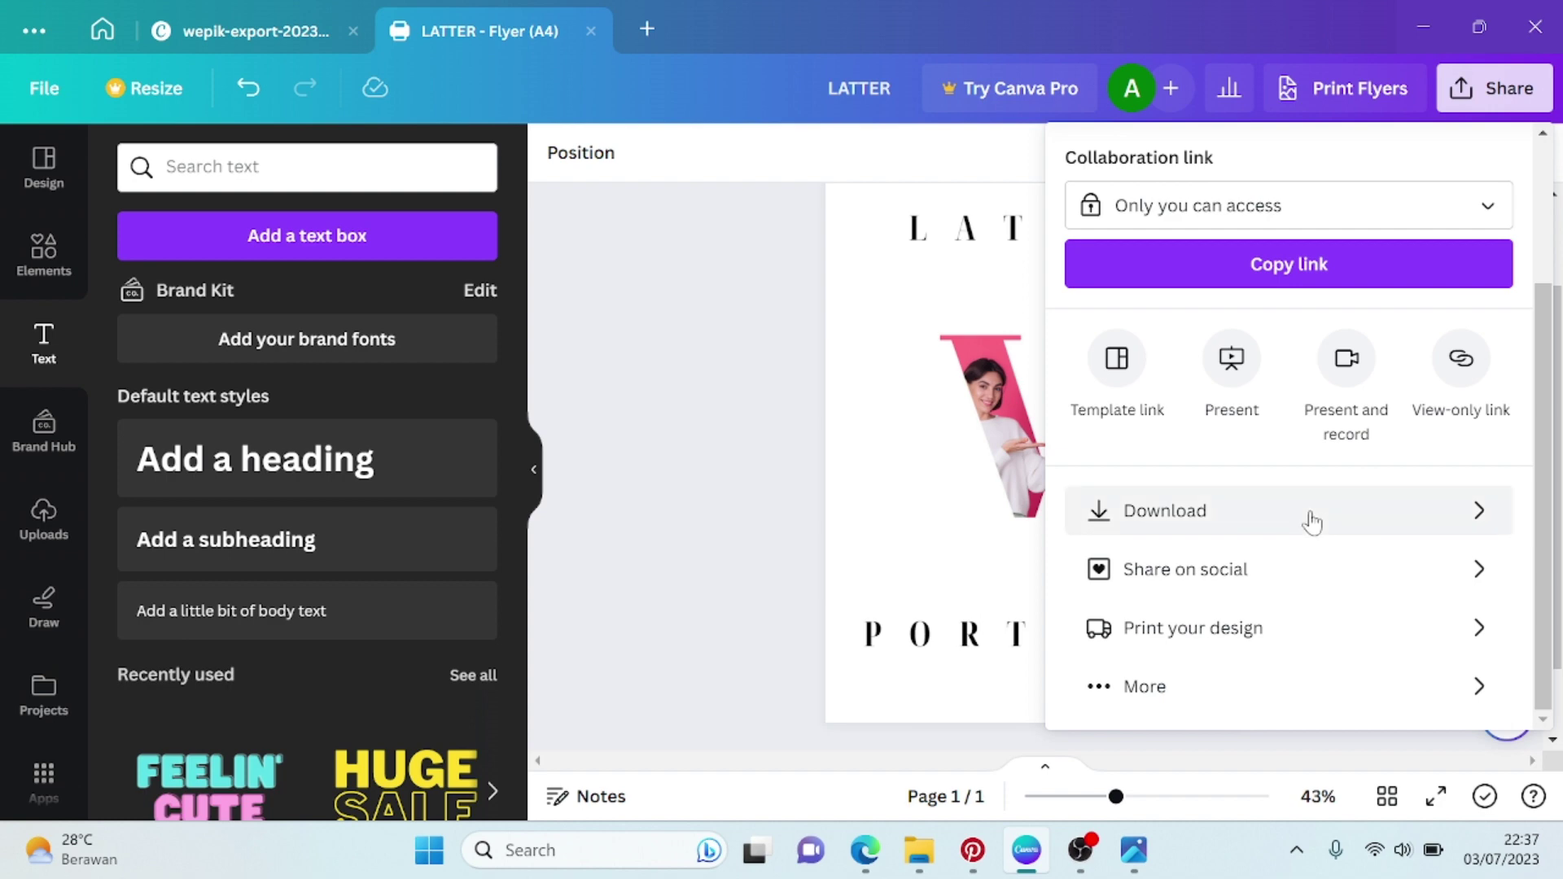
{"action": "left_click", "coordinate": [1311, 515]}
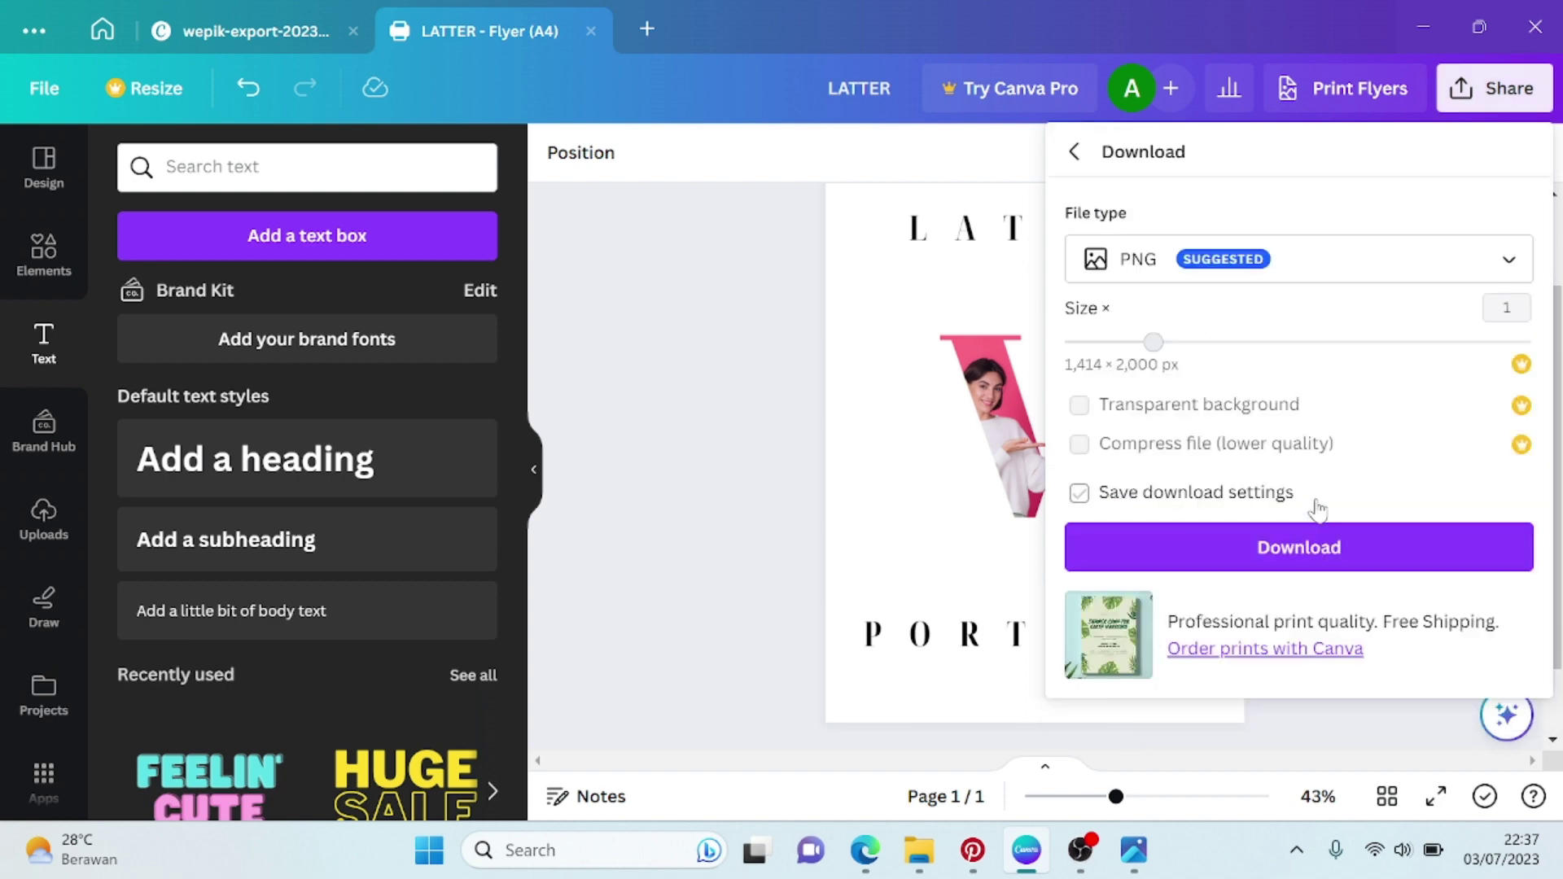